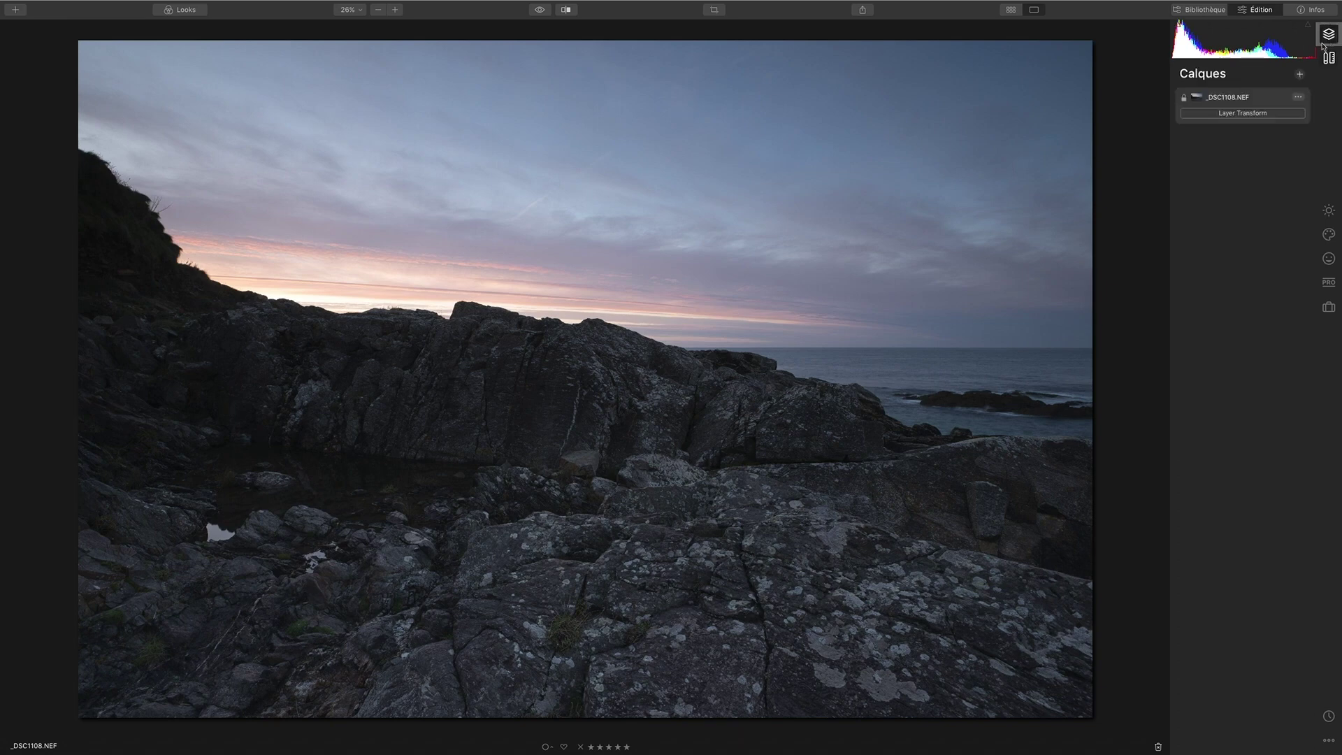
# Apply the Camera Flat profile to the photo in the Couleur tool's advanced settings.
pyautogui.click(1328, 210)
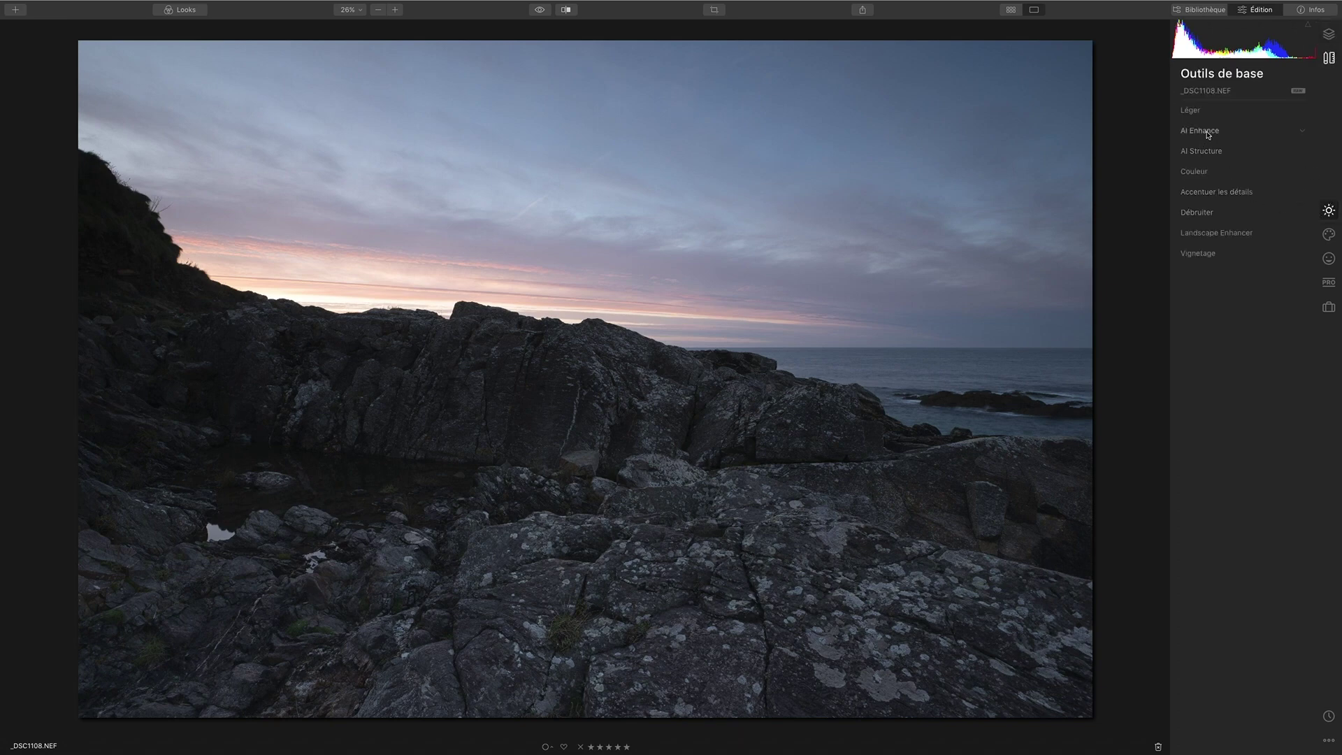
pyautogui.click(1202, 174)
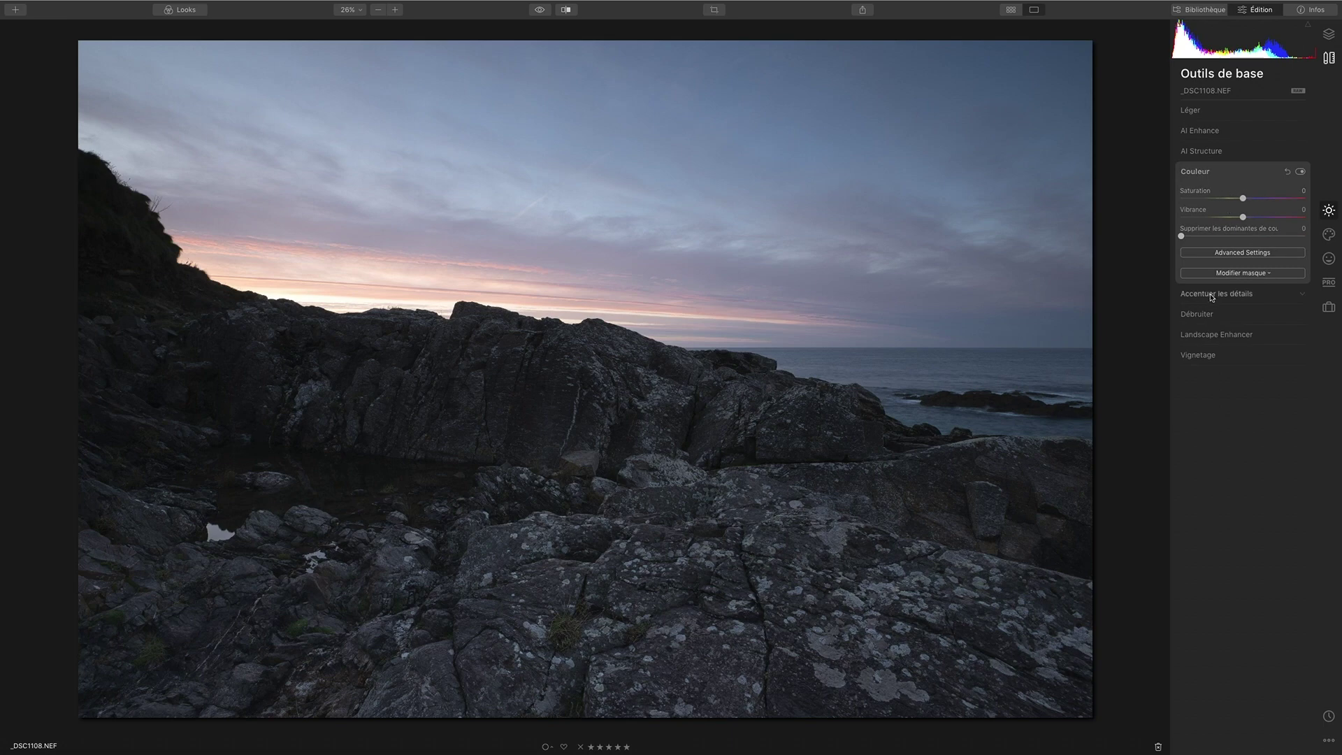
pyautogui.click(1230, 253)
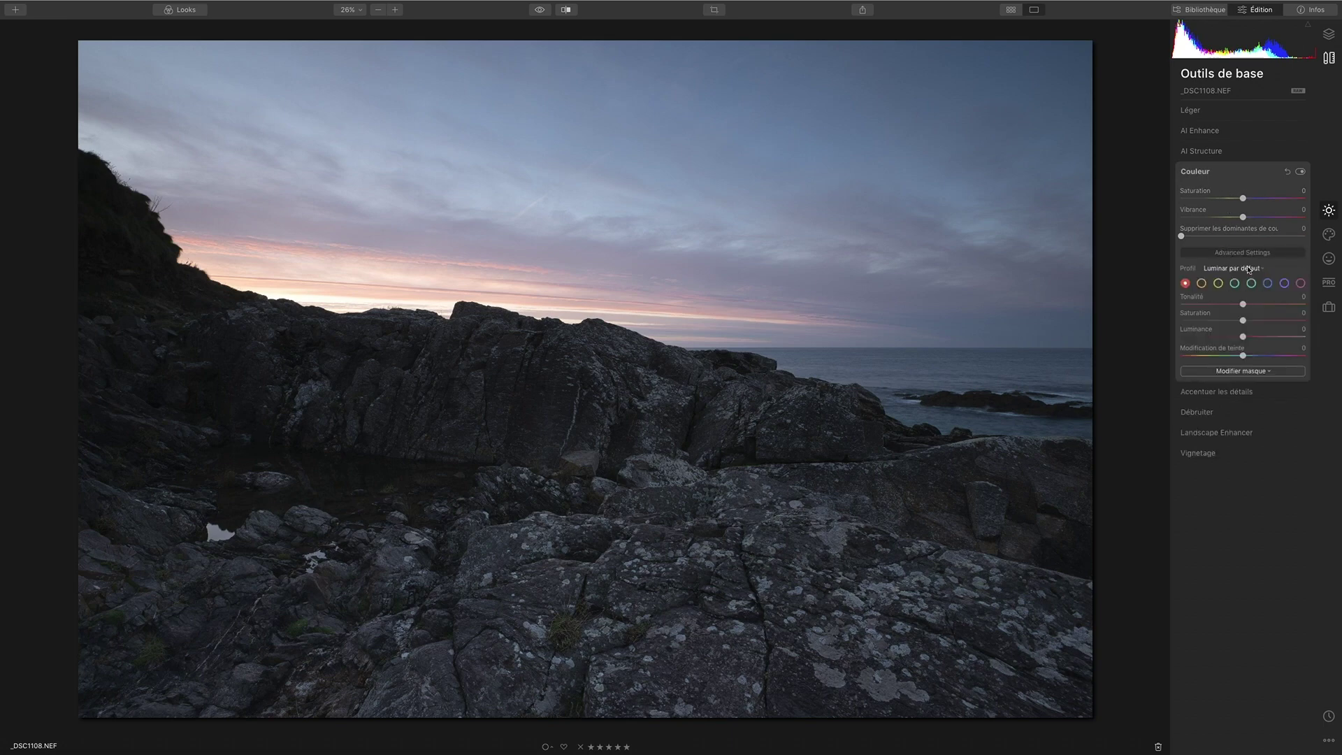
pyautogui.click(1251, 270)
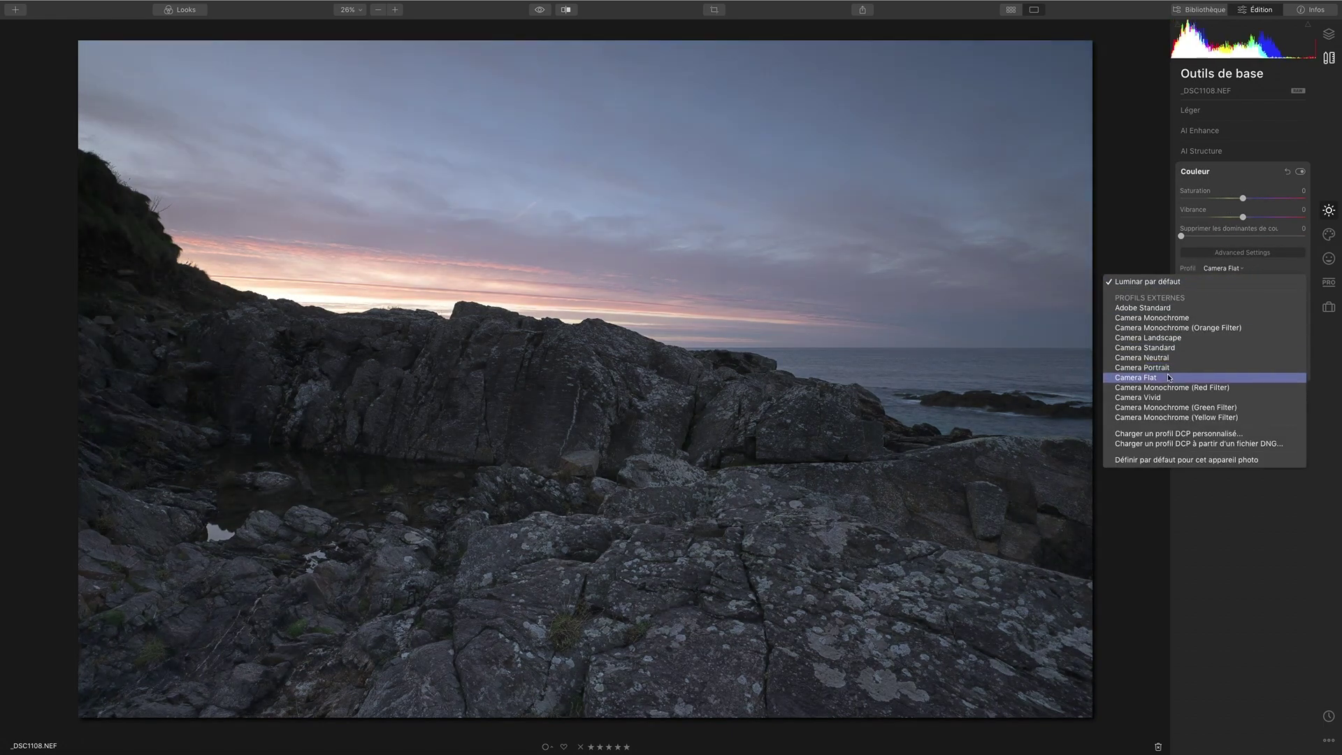
pyautogui.click(1170, 378)
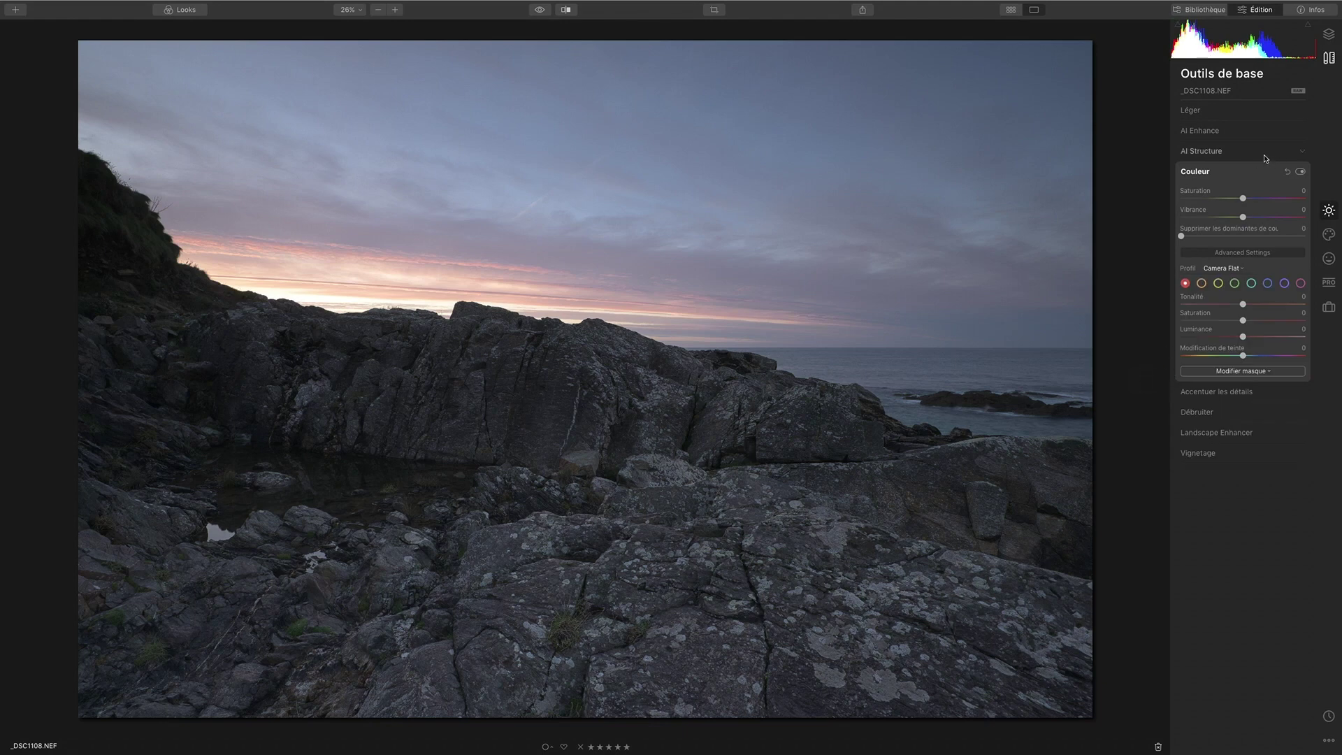
# Sample a neutral rock for the white balance, and refine Température to 6728 and Teinte to 6.
pyautogui.click(1200, 114)
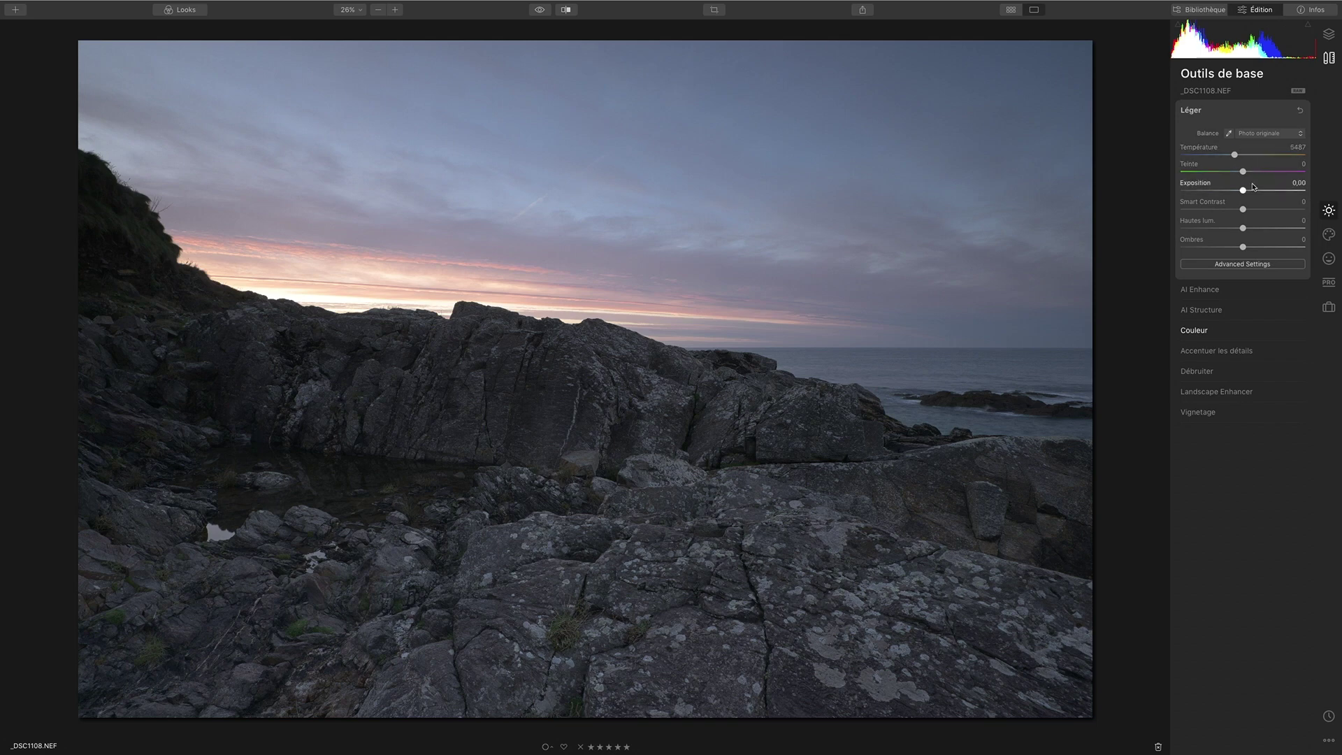
pyautogui.click(1230, 133)
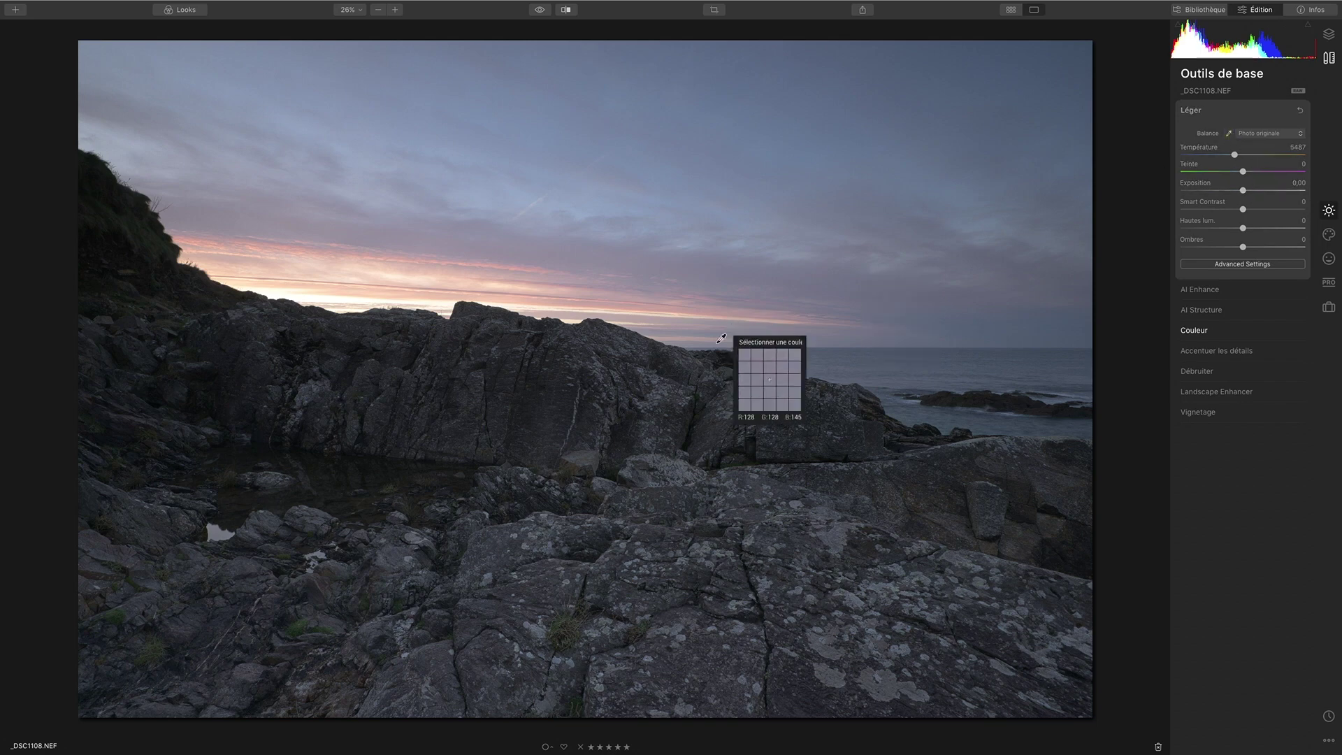
pyautogui.click(626, 470)
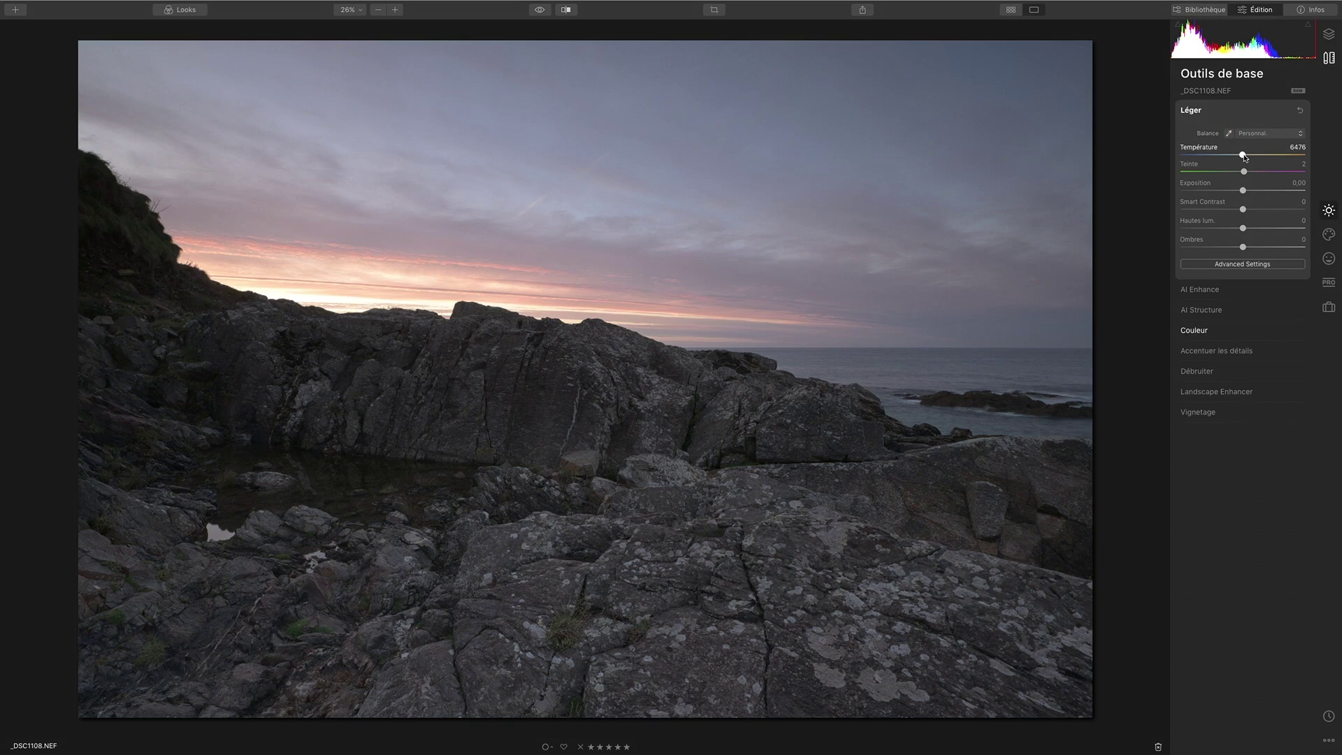
pyautogui.moveTo(1243, 158); pyautogui.dragTo(1247, 173)
pyautogui.click(544, 14)
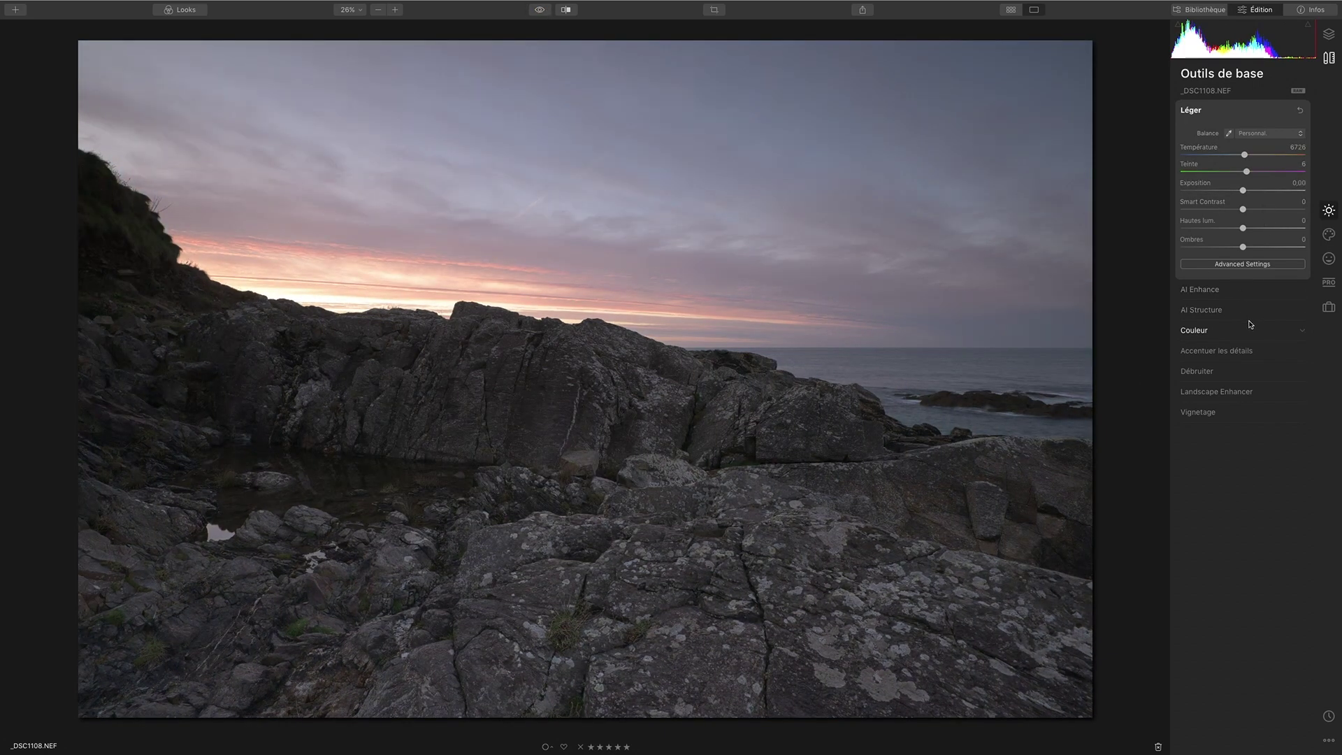
# Brighten the image by setting AI Accent to 63 in AI Enhance.
pyautogui.click(1220, 295)
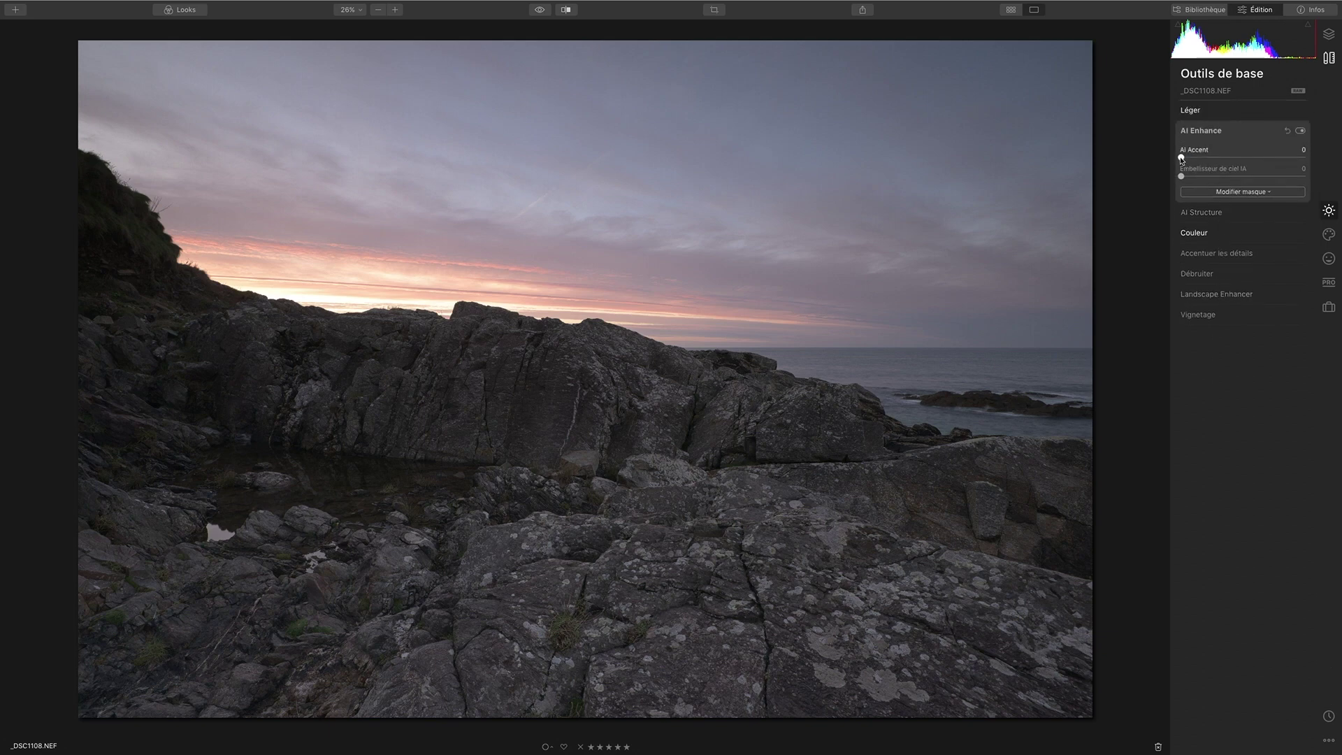
pyautogui.moveTo(1202, 156); pyautogui.dragTo(1243, 157)
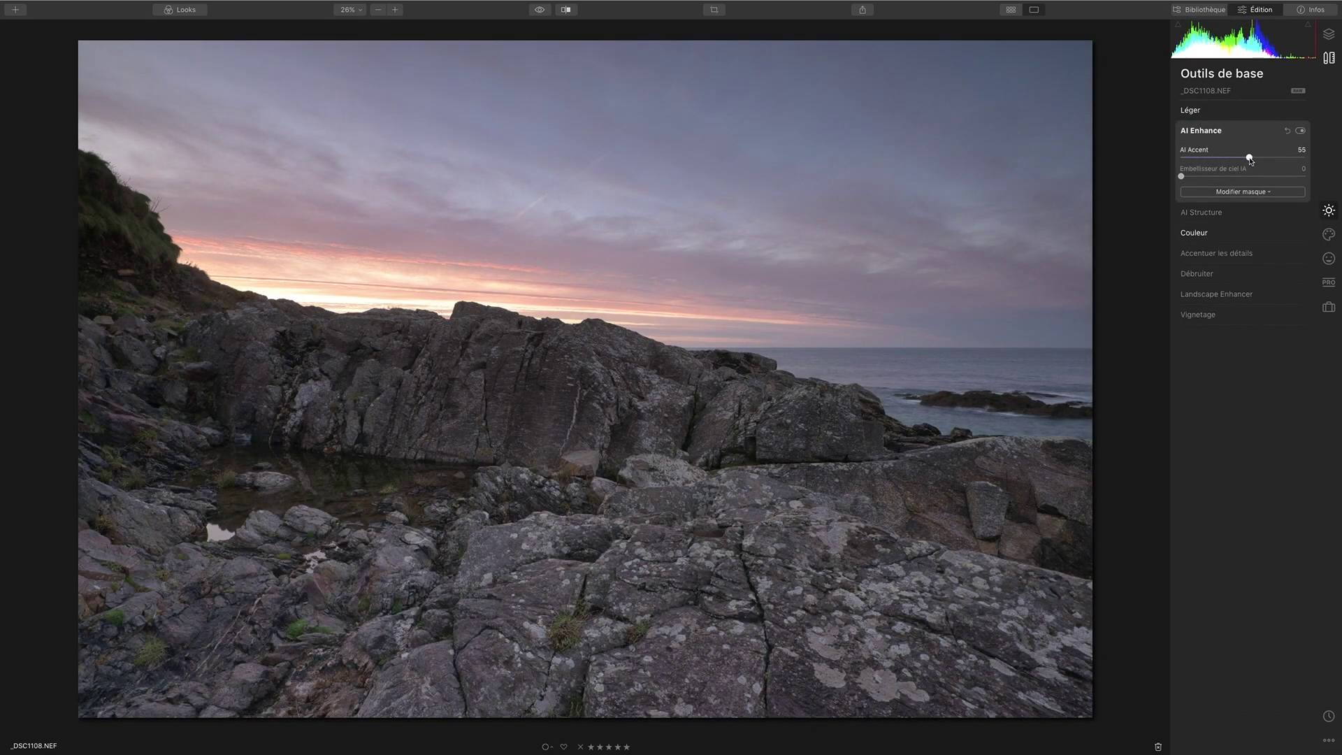
pyautogui.click(1259, 157)
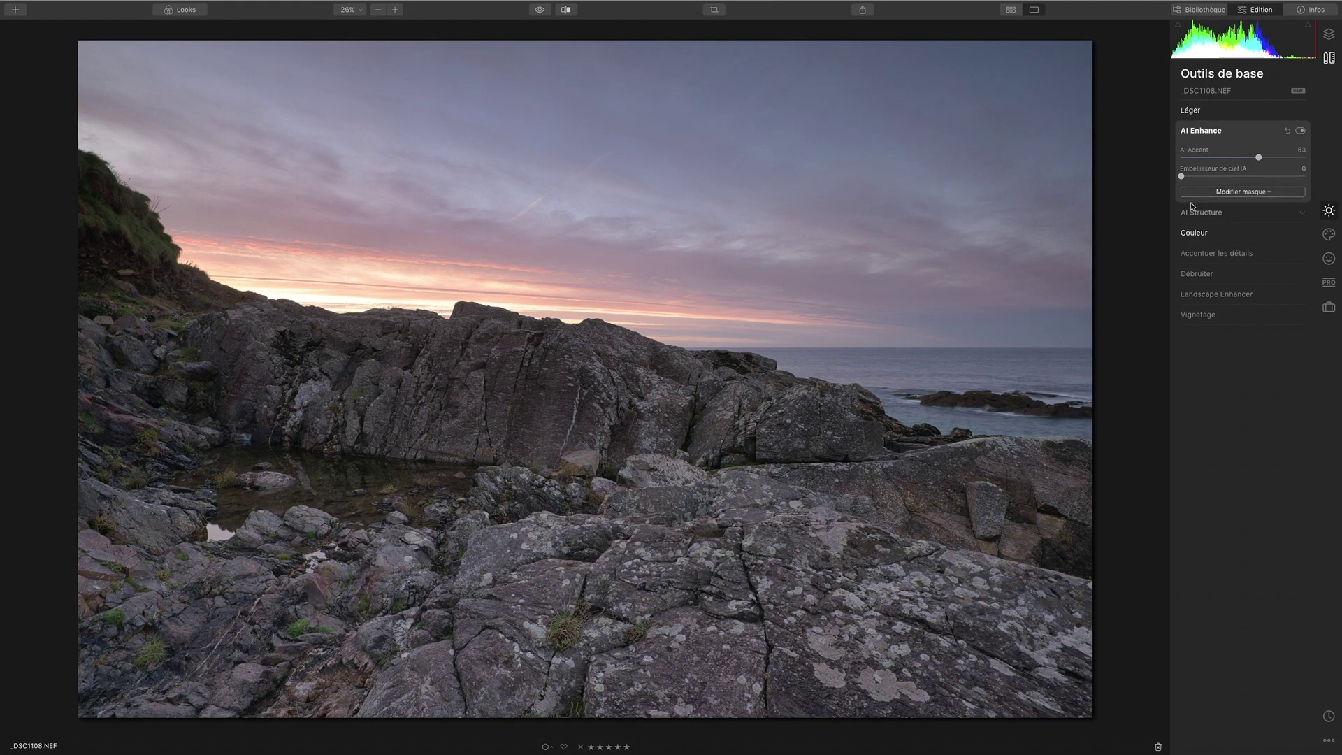
# With the clipping overlay shown, lower the Léger tool's highlights to -74 and whites to -87.
pyautogui.press('j')
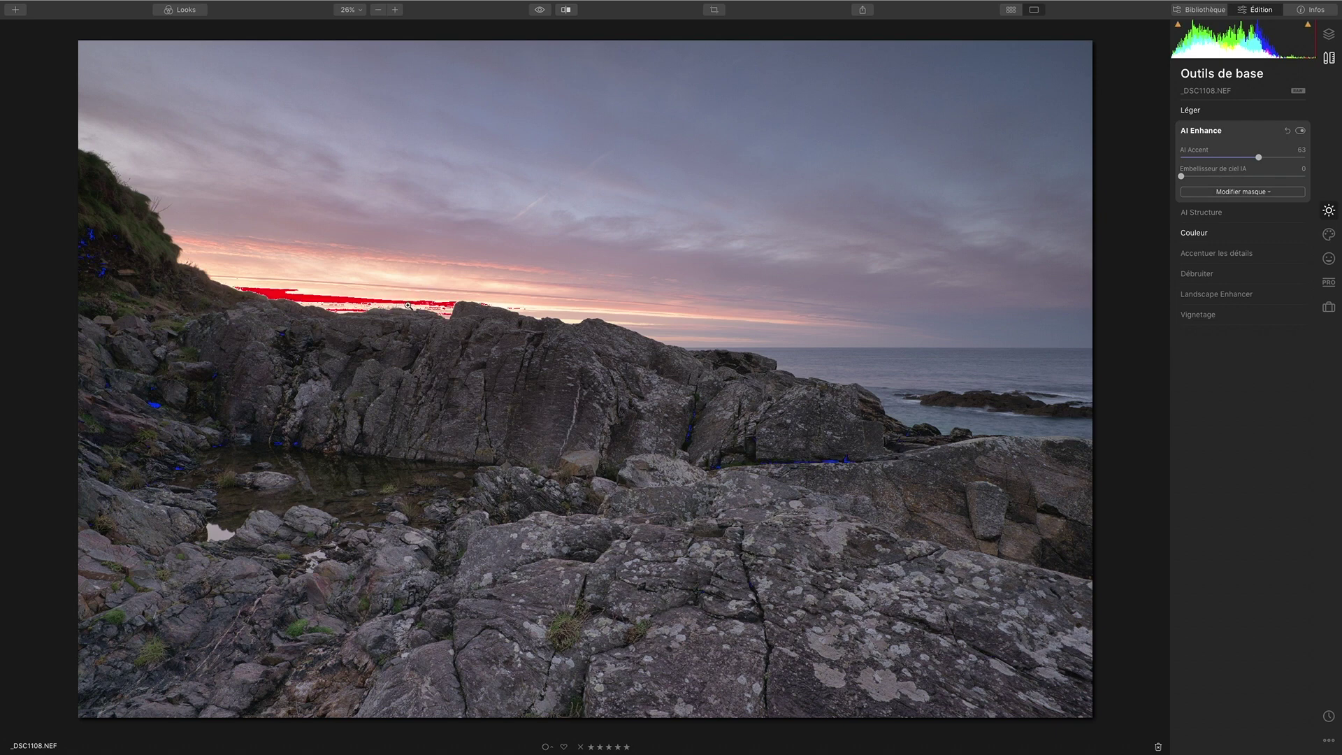
pyautogui.click(1195, 111)
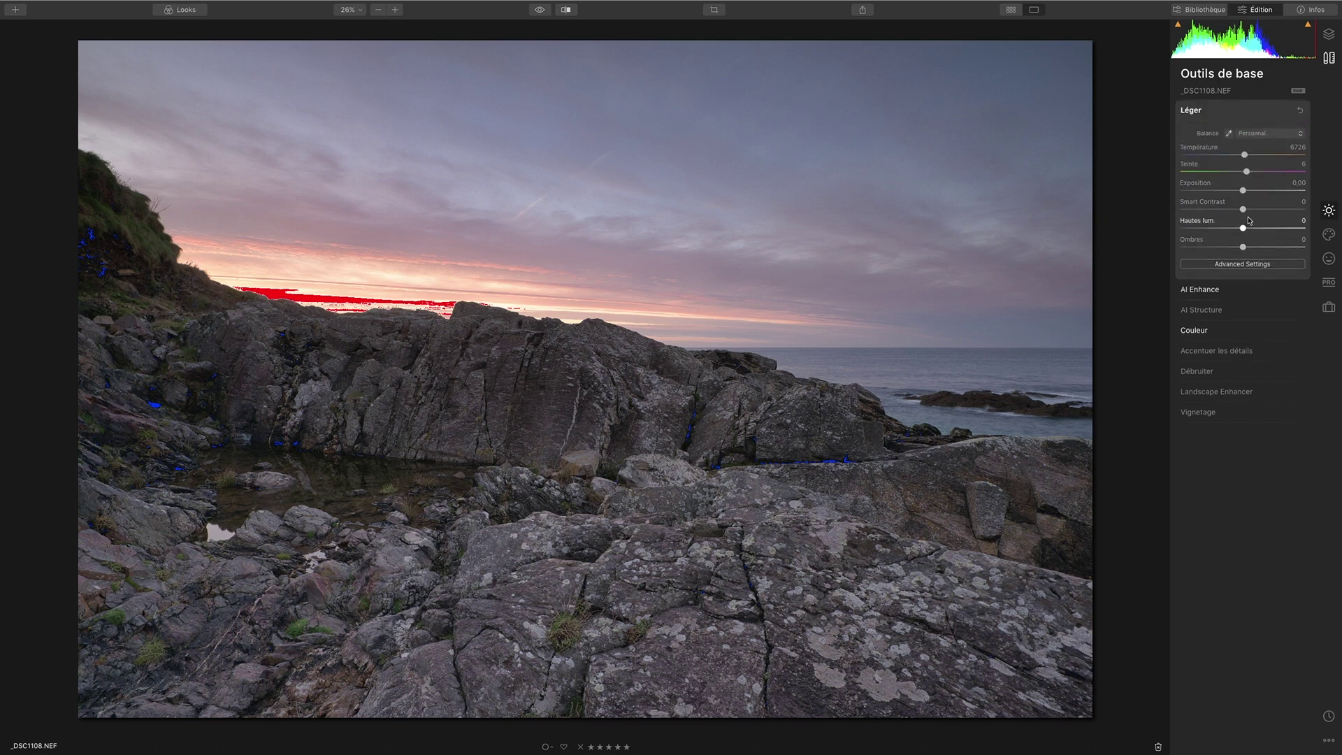
pyautogui.moveTo(1243, 230); pyautogui.dragTo(1201, 232)
pyautogui.click(1234, 266)
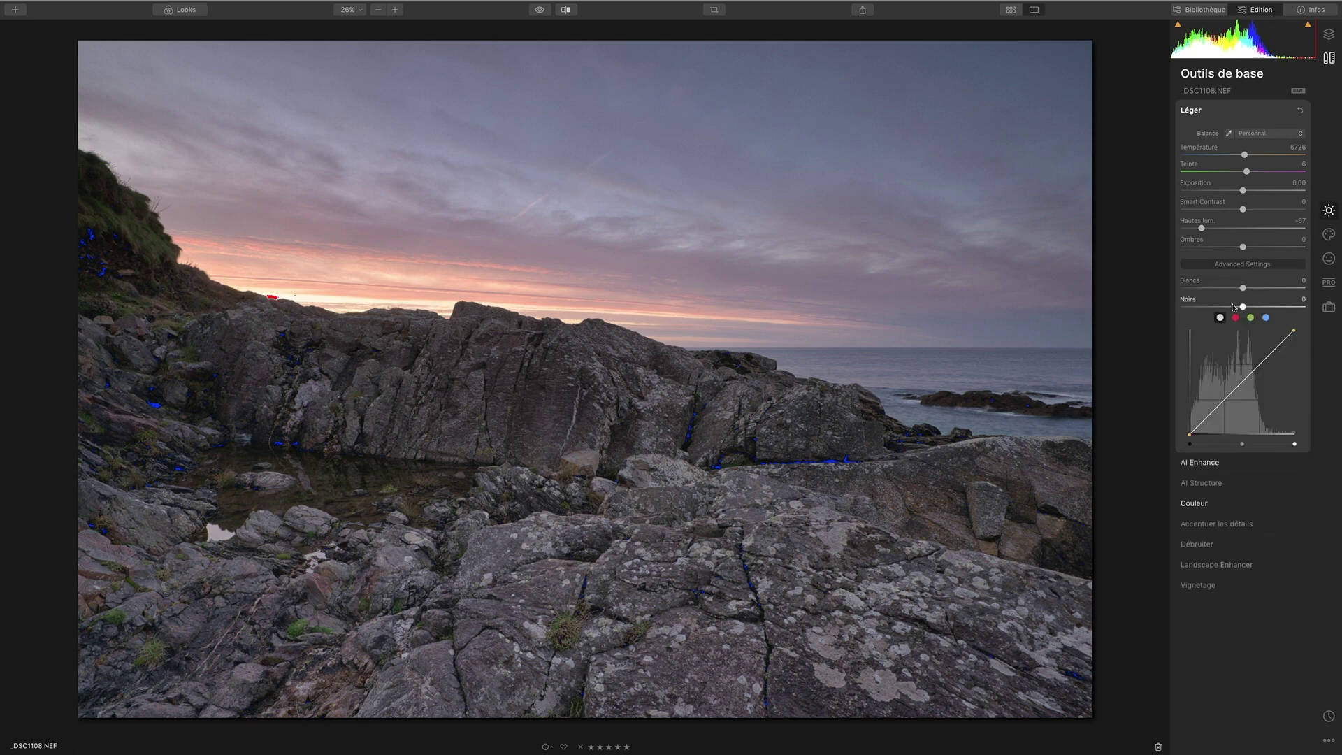
pyautogui.moveTo(1236, 292); pyautogui.dragTo(1185, 296)
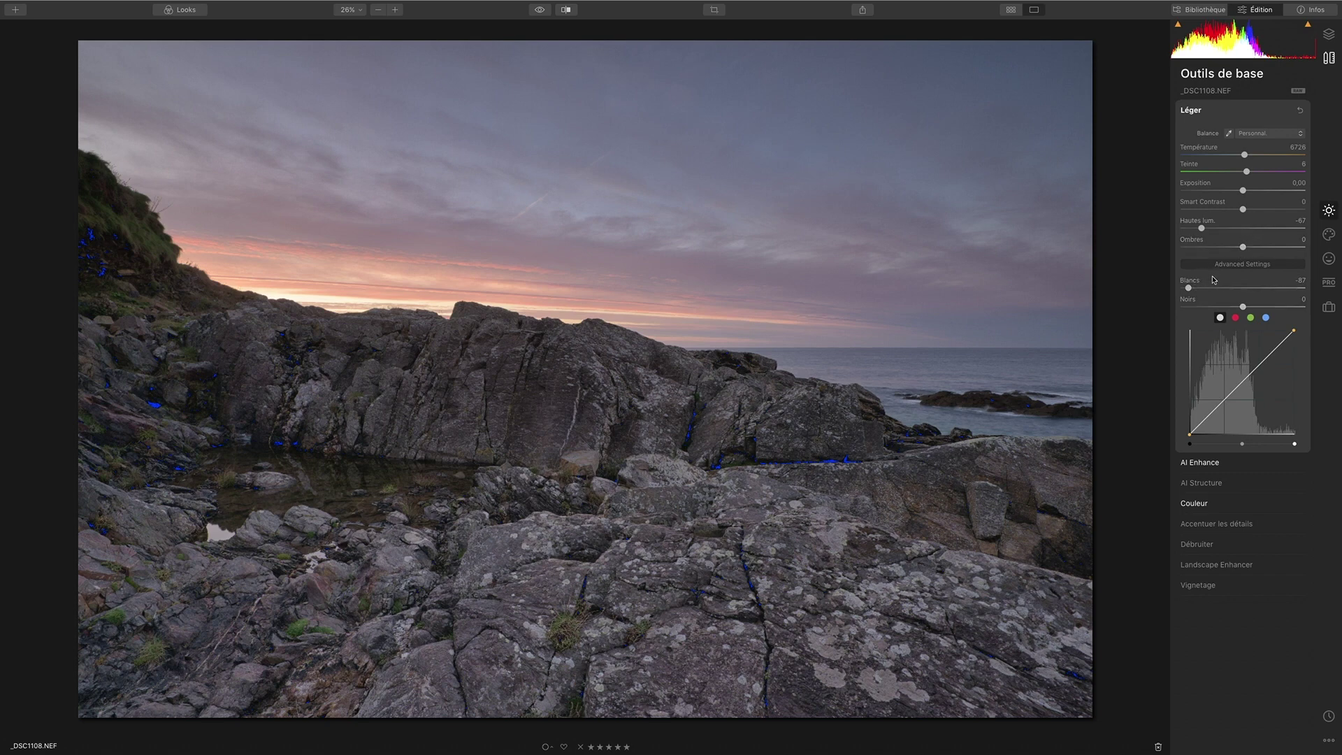
pyautogui.moveTo(1201, 228); pyautogui.dragTo(1196, 228)
# Rebalance the tones in Léger with Exposition at -1.07, Ombres at 36 and Smart Contrast at 28.
pyautogui.moveTo(1239, 192); pyautogui.dragTo(1228, 197)
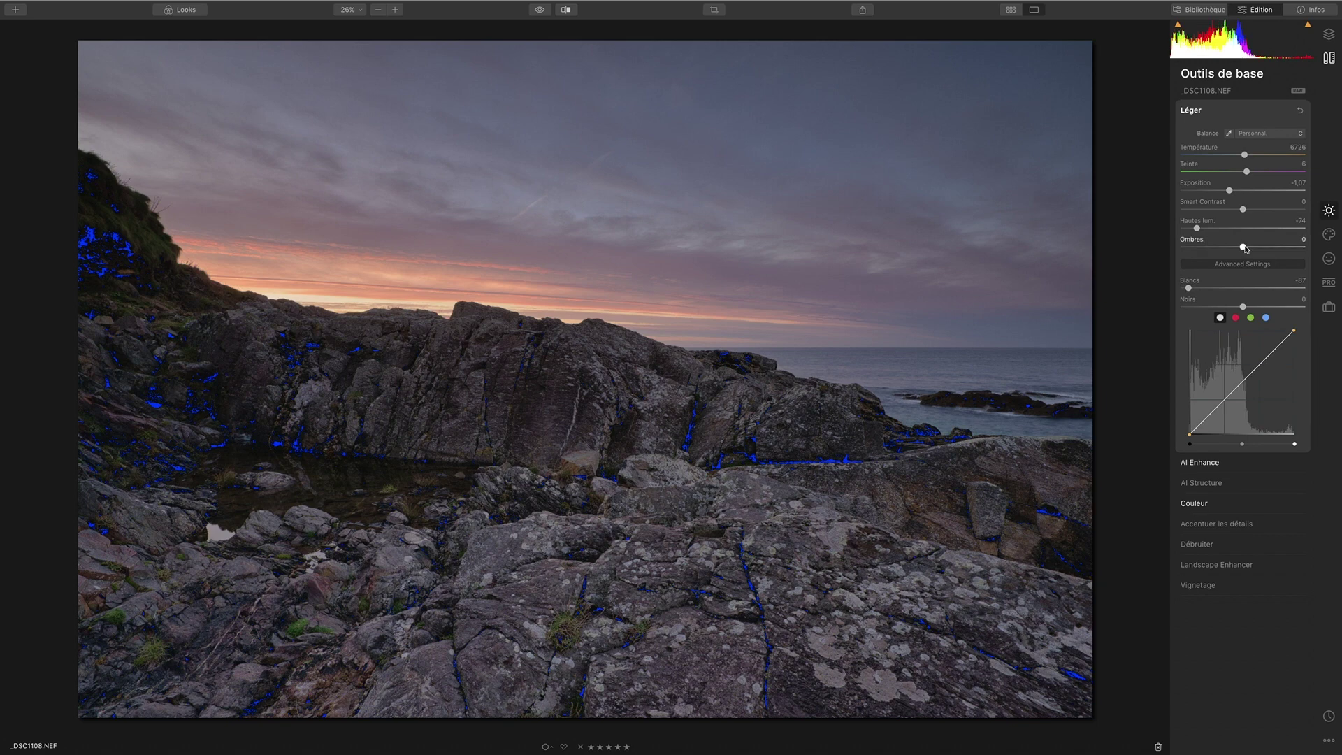
pyautogui.moveTo(1245, 247); pyautogui.dragTo(1265, 247)
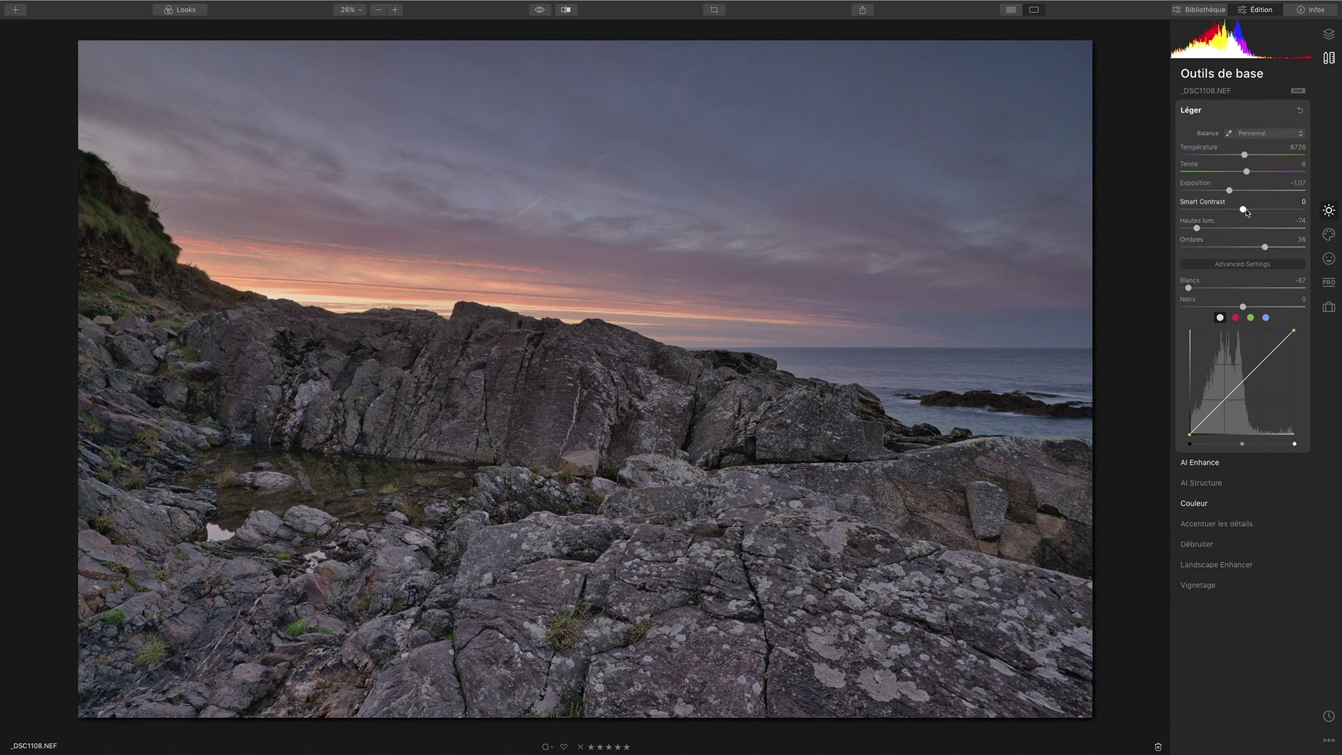
pyautogui.moveTo(1246, 211); pyautogui.dragTo(1249, 211)
pyautogui.moveTo(1256, 212); pyautogui.dragTo(1261, 213)
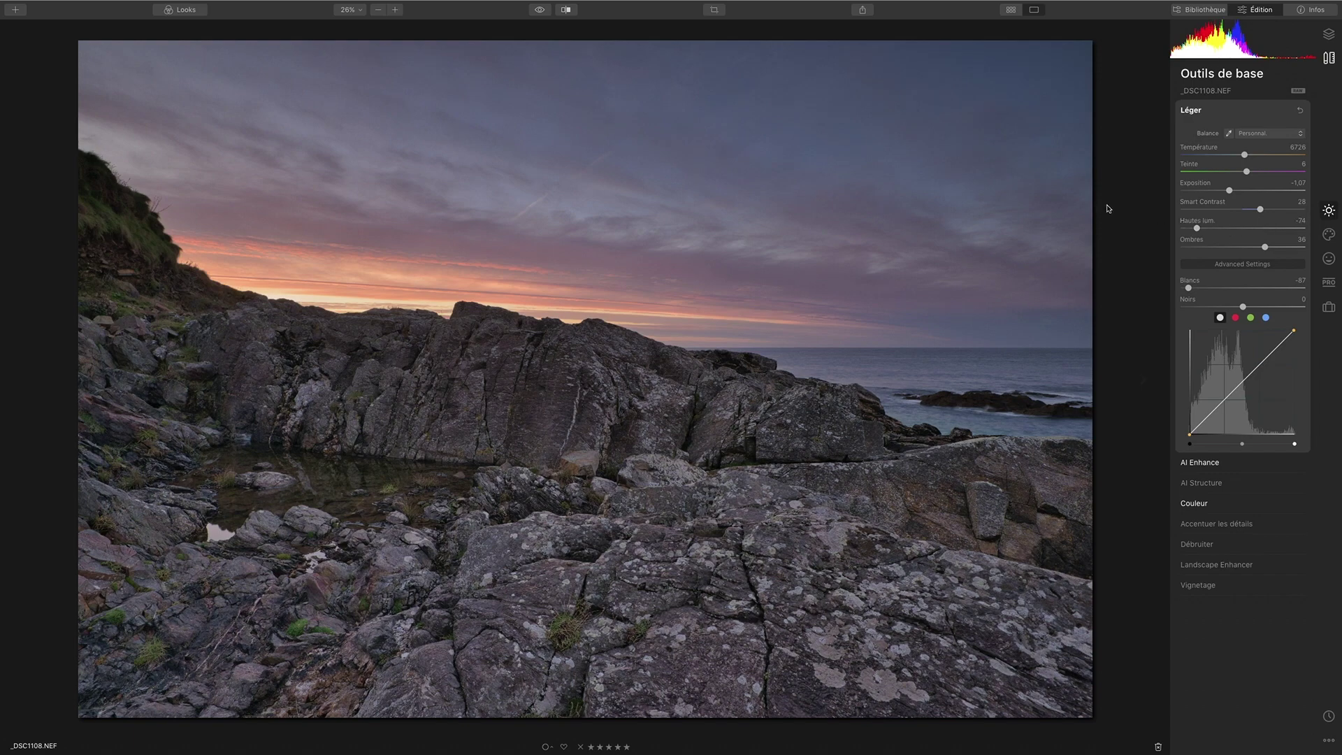
# Compare the edited photo with the original twice.
pyautogui.click(540, 11)
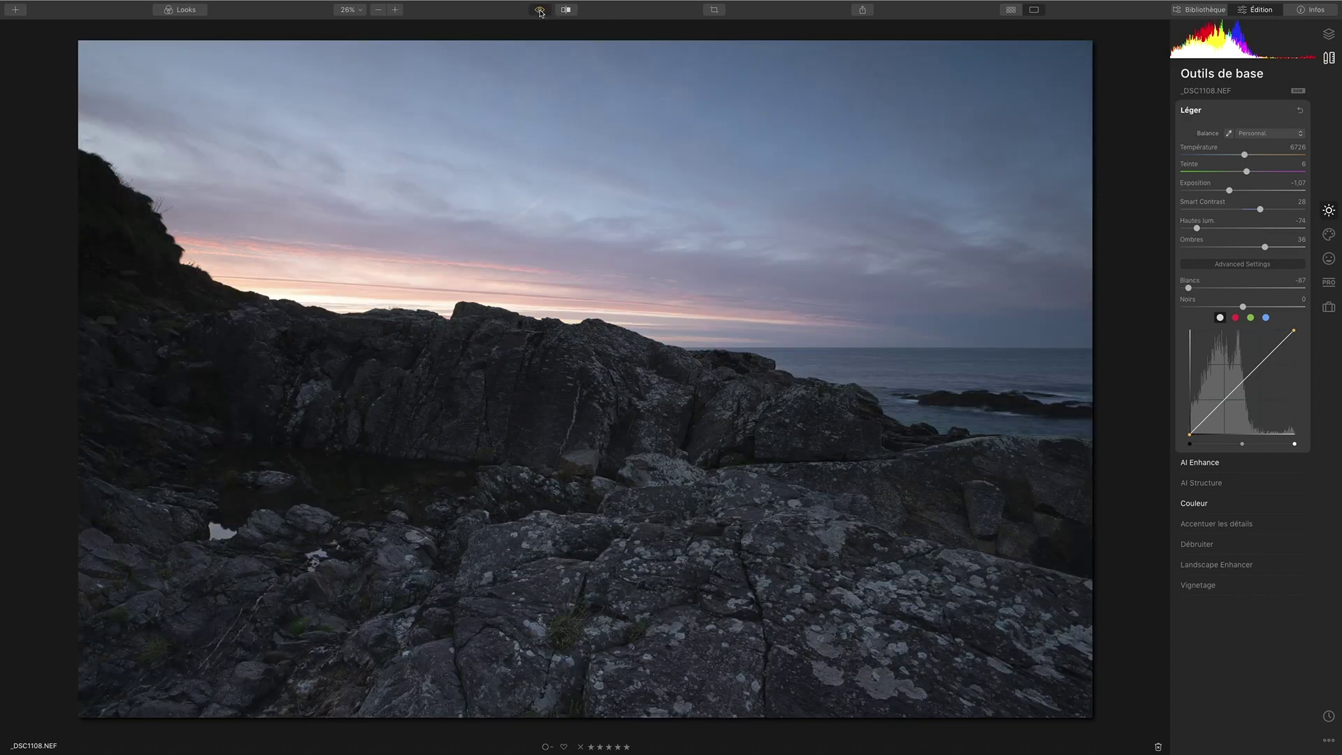
pyautogui.click(541, 11)
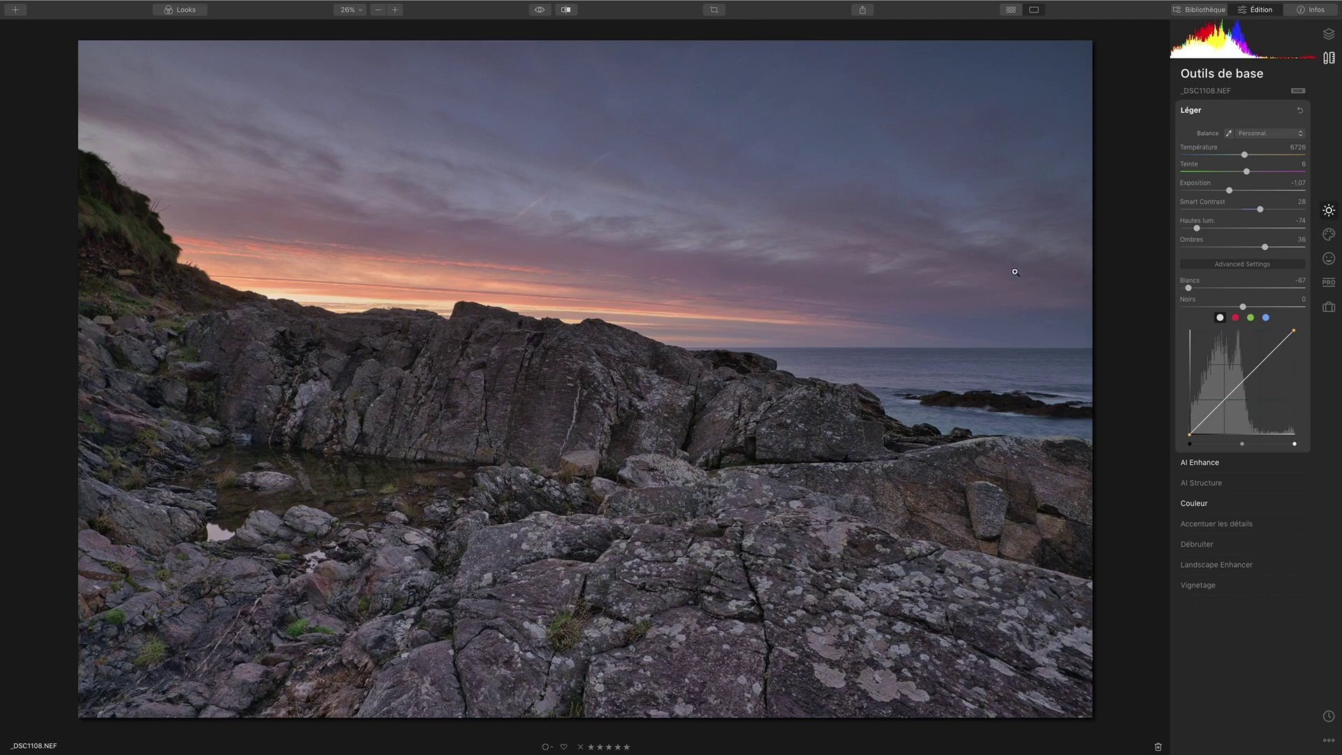
pyautogui.click(538, 10)
pyautogui.click(538, 9)
# Try Brilliance at 100 in the Pro tools' Color Enhancer, and reset it to 0.
pyautogui.click(1328, 283)
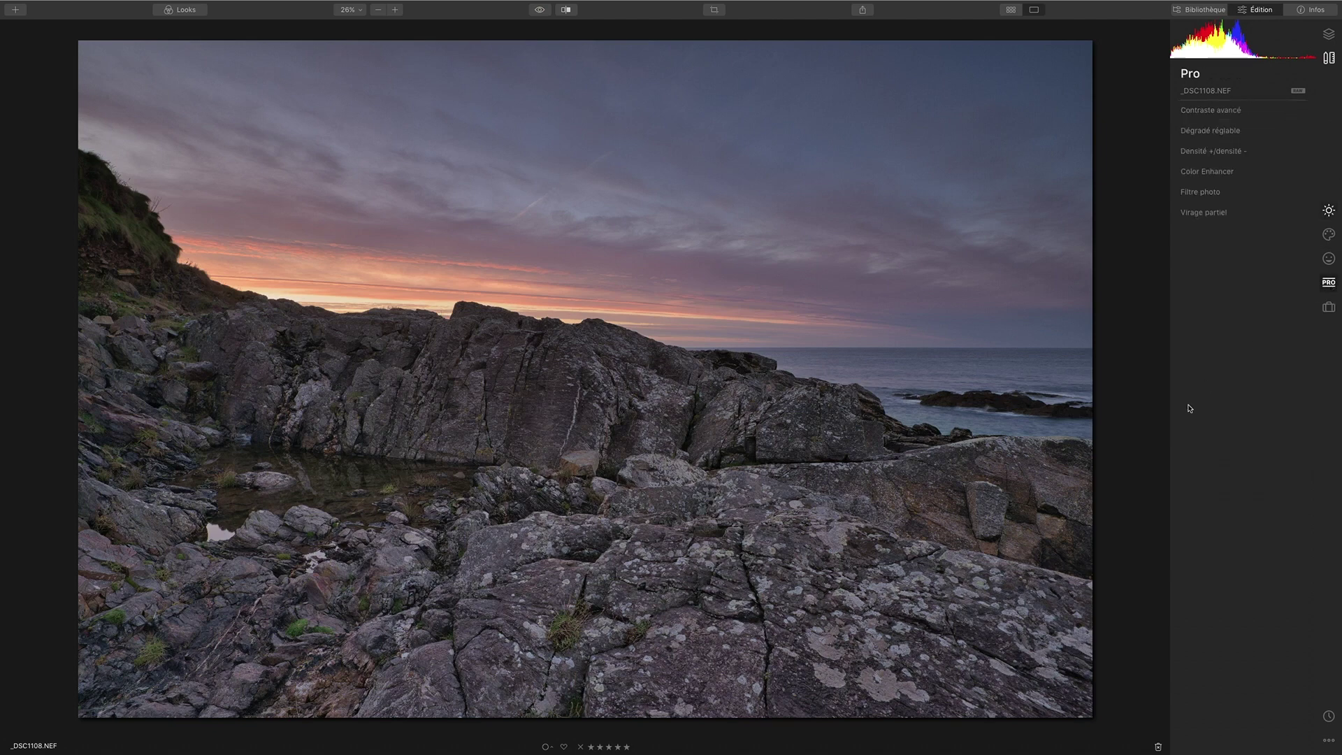
pyautogui.click(1211, 175)
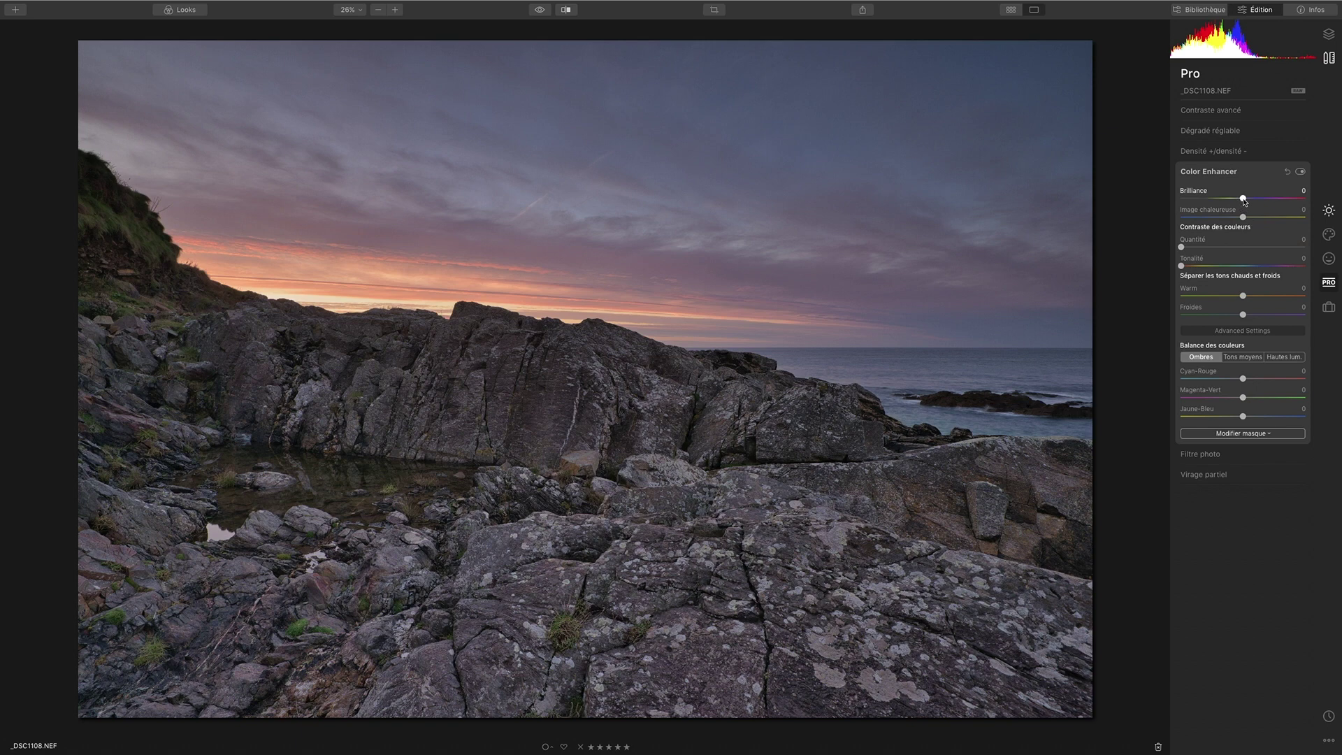
pyautogui.moveTo(1243, 200); pyautogui.dragTo(1319, 204)
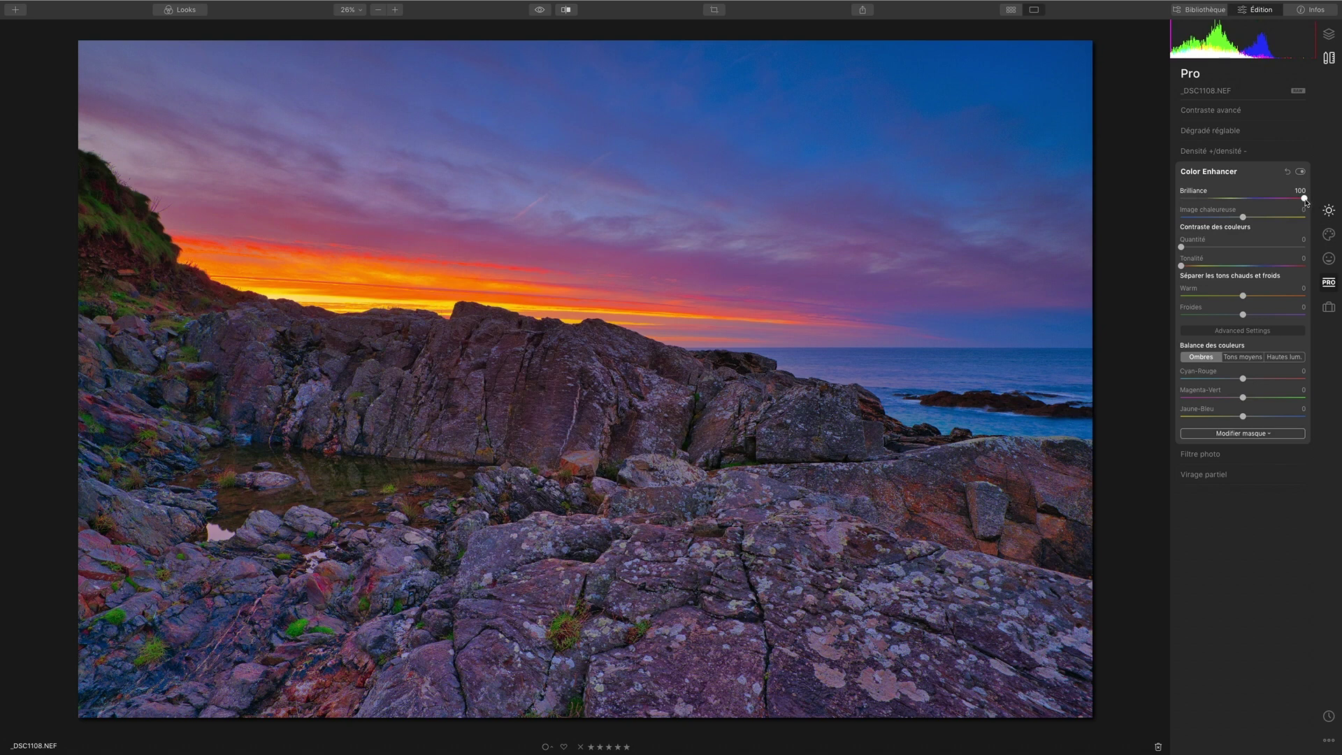
pyautogui.moveTo(1306, 202)
pyautogui.mouseDown()
pyautogui.moveTo(1250, 200)
pyautogui.moveTo(1309, 201)
pyautogui.mouseUp()
pyautogui.doubleClick(1304, 199)
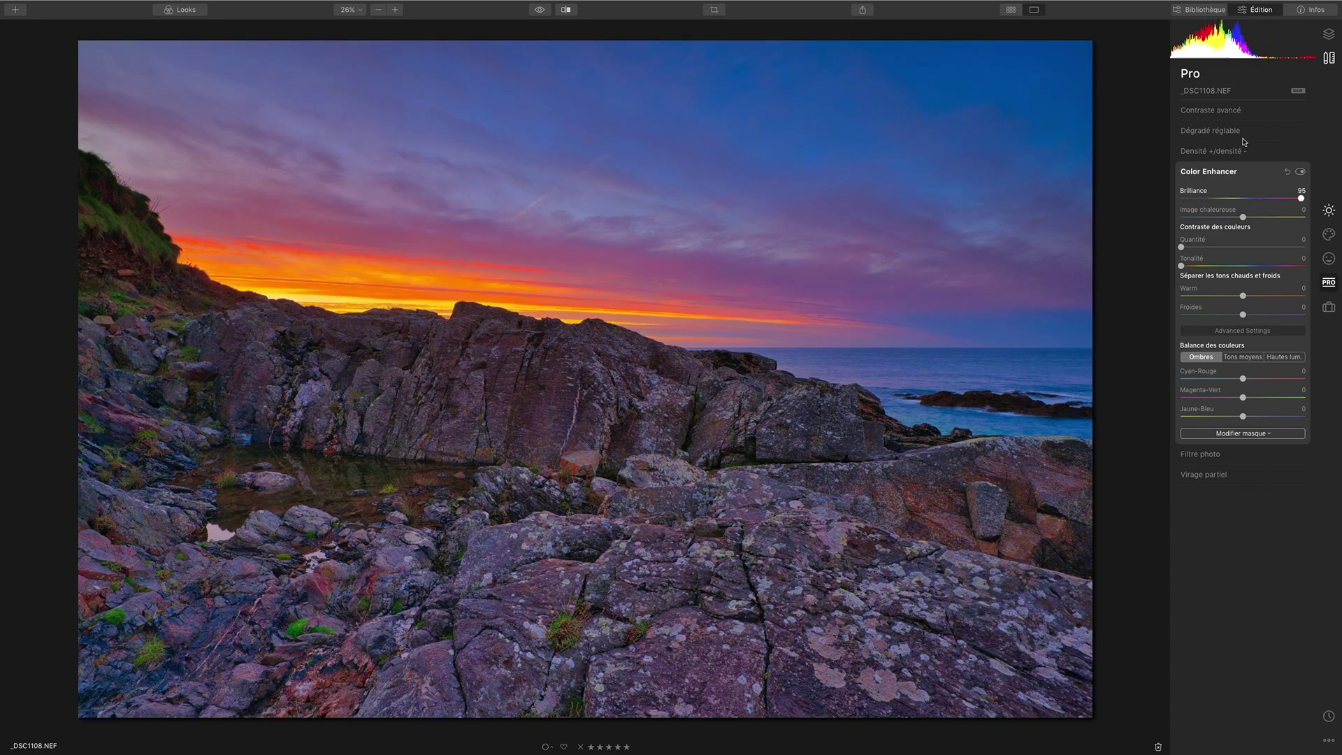
# Try overall Saturation at 100 in the basic Couleur tool, and reset it to 0.
pyautogui.click(1326, 212)
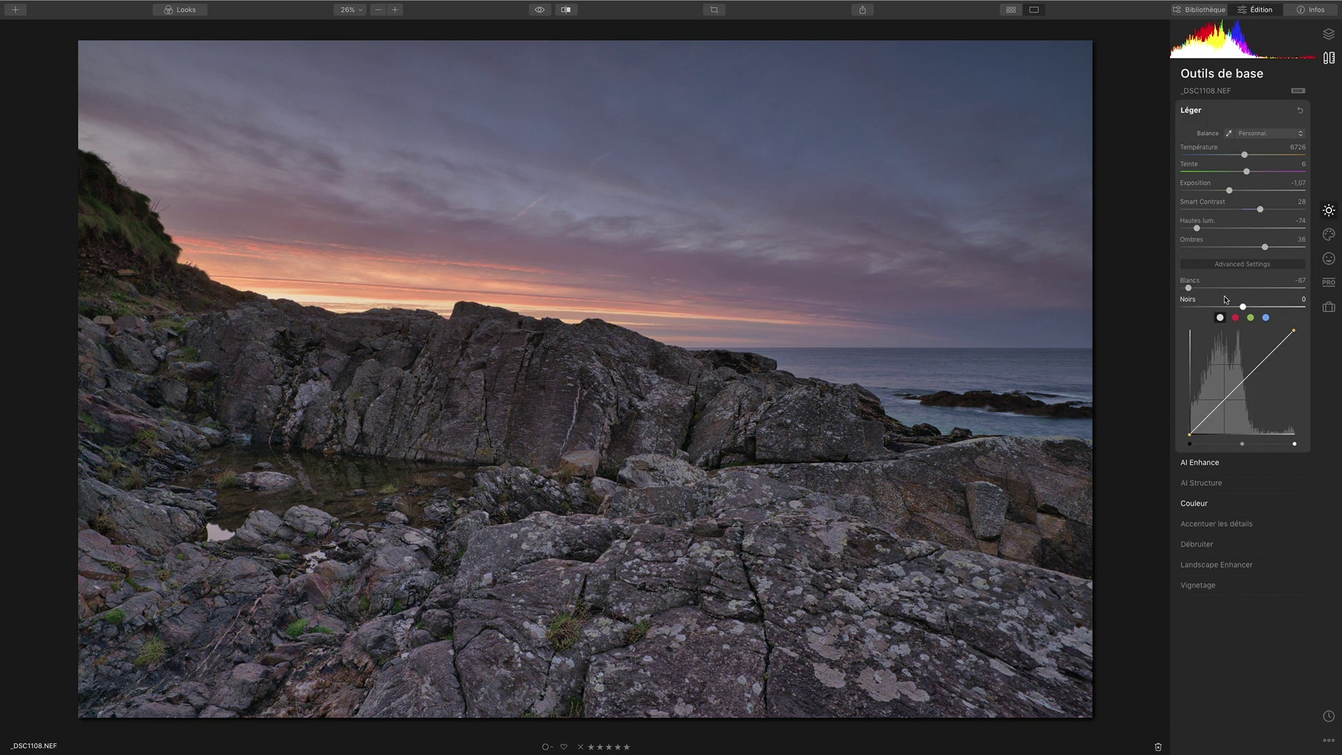
pyautogui.click(1192, 504)
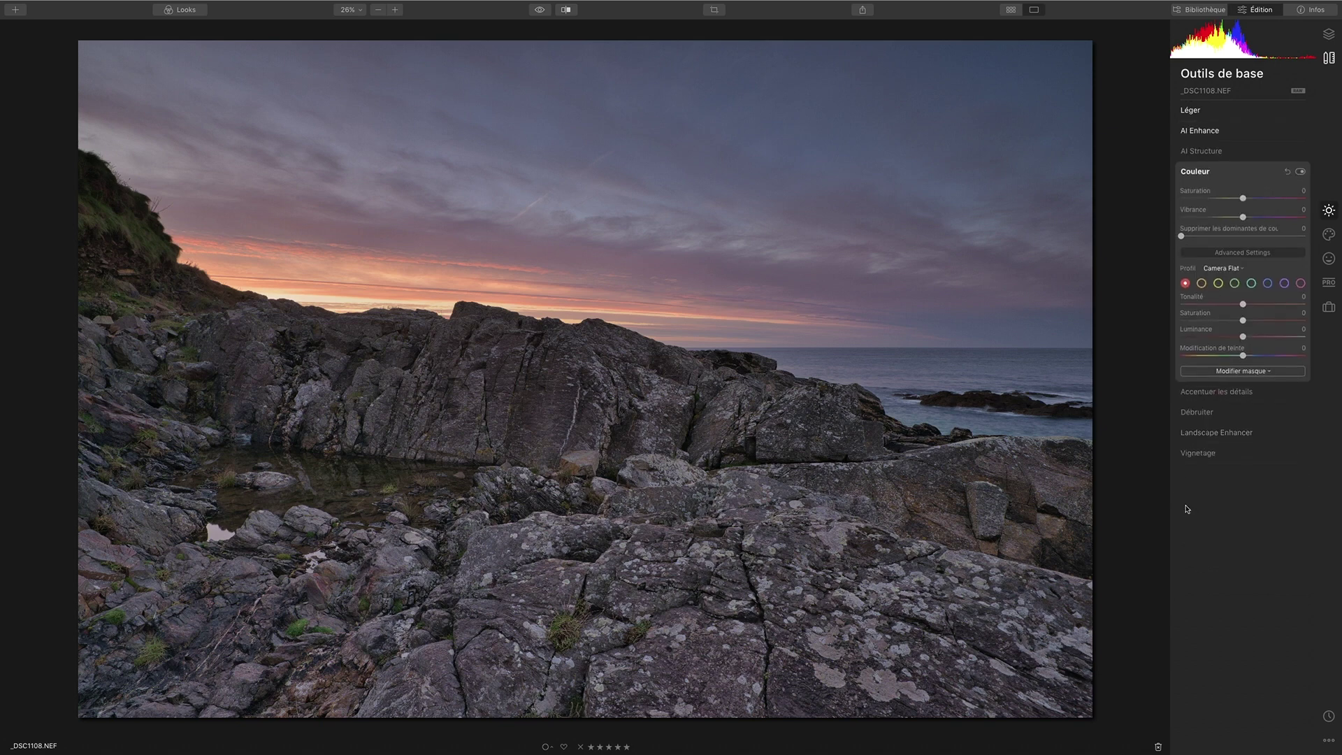
pyautogui.moveTo(1242, 198); pyautogui.dragTo(1310, 201)
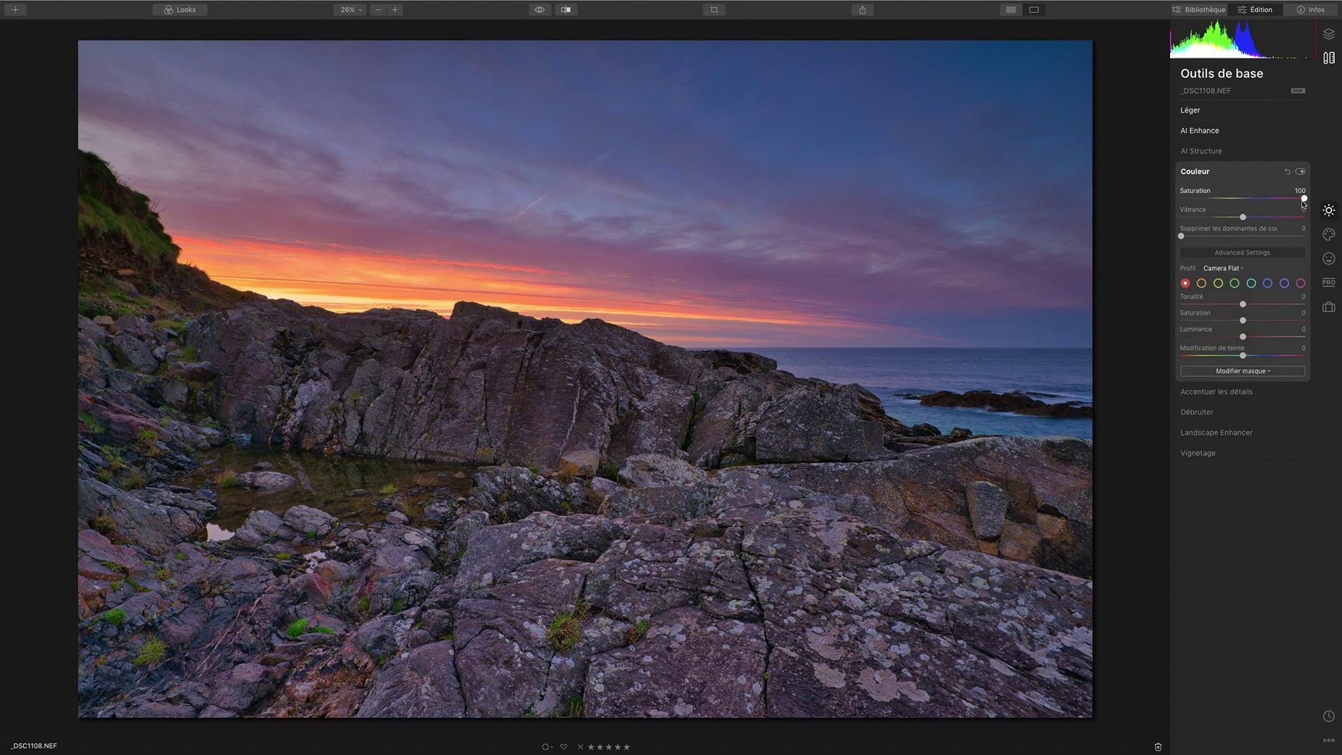
pyautogui.moveTo(1303, 198); pyautogui.dragTo(1299, 198)
pyautogui.doubleClick(1300, 198)
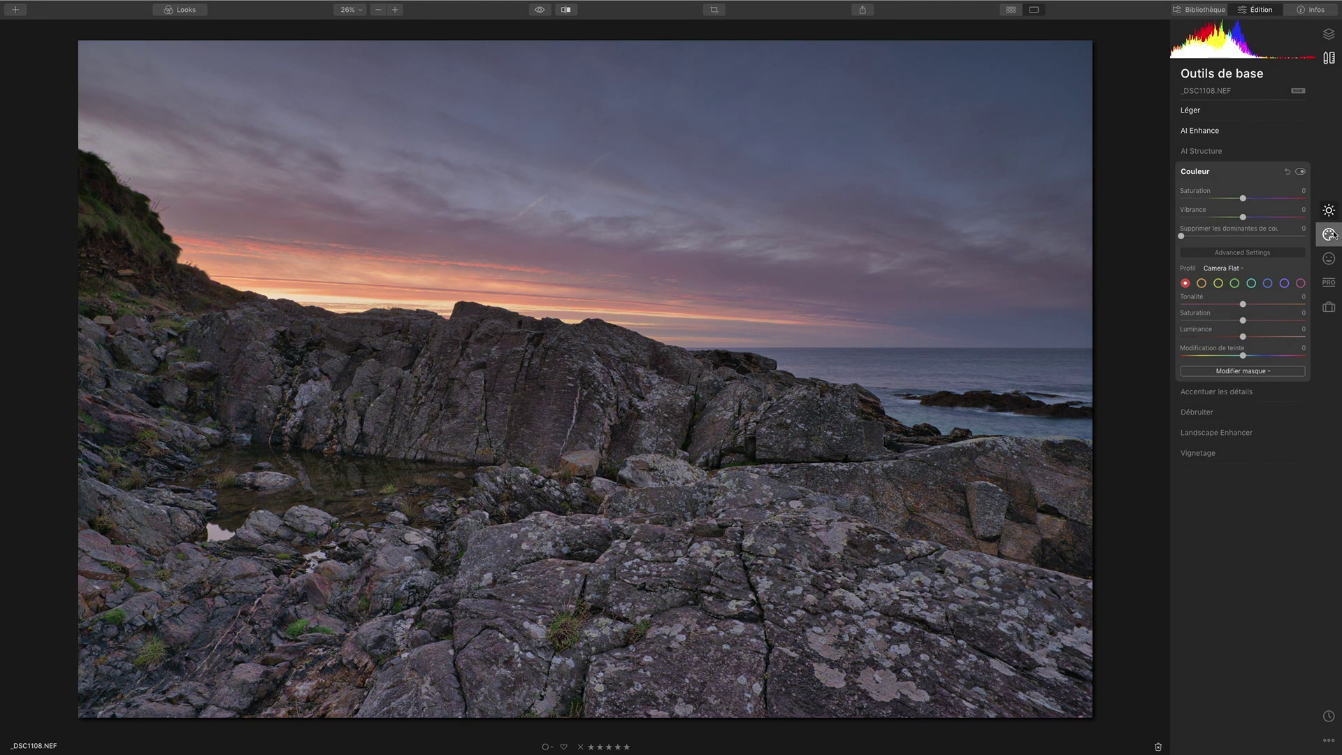
# Go back to Color Enhancer, raise Brilliance to 100 again for comparison, and reset it.
pyautogui.click(1329, 282)
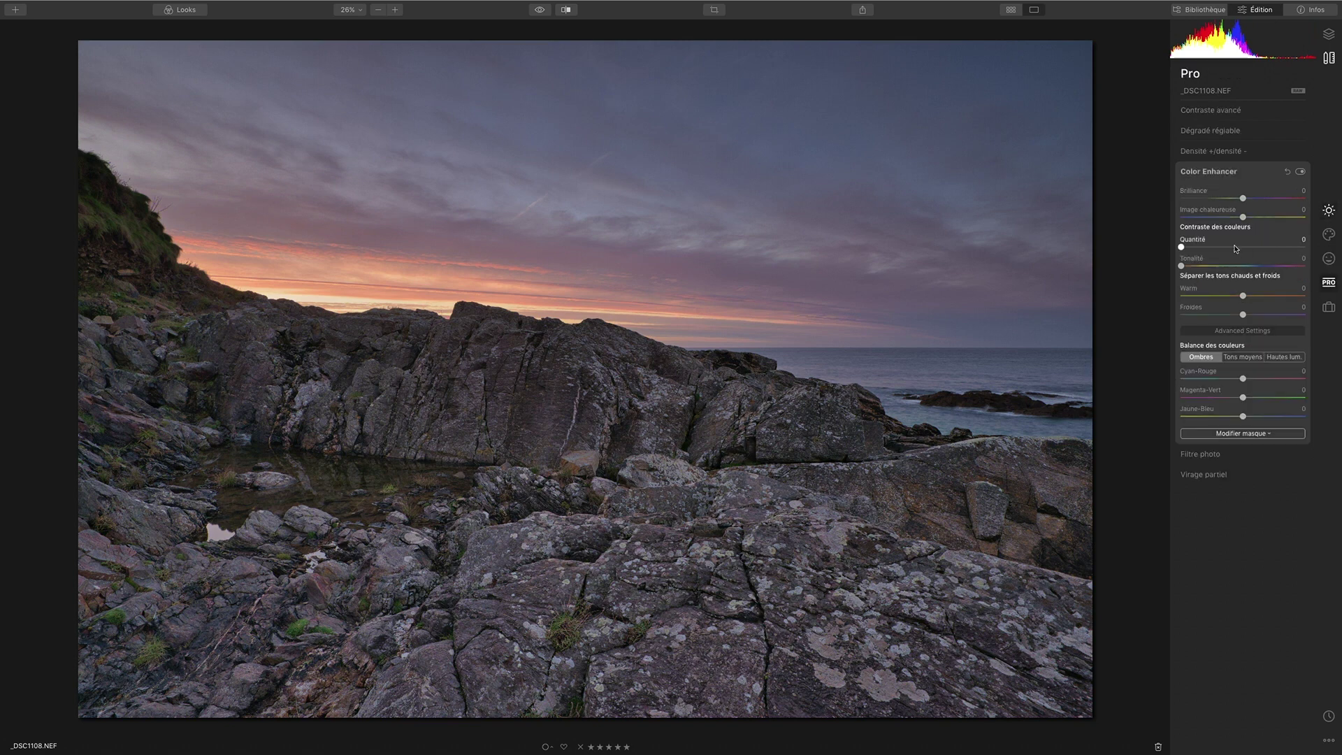
pyautogui.moveTo(1243, 199); pyautogui.dragTo(1287, 201)
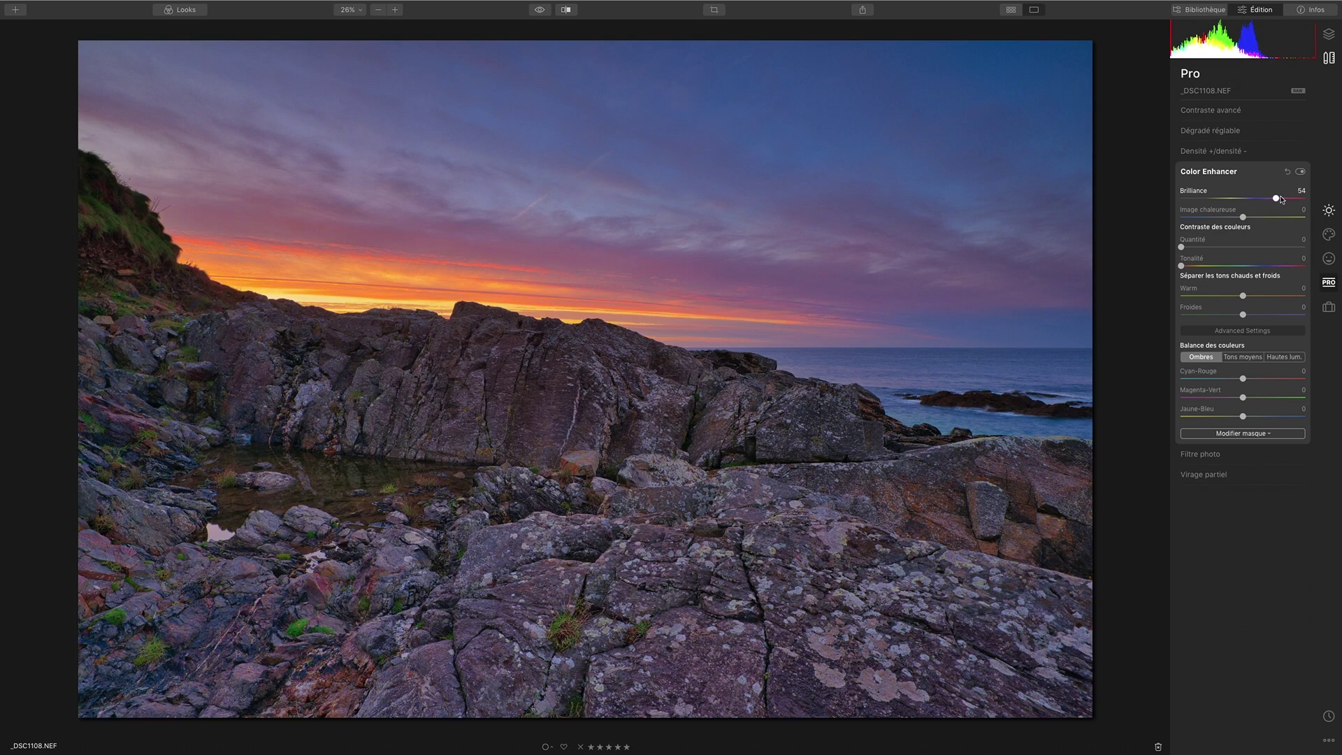
pyautogui.moveTo(1279, 201); pyautogui.dragTo(1313, 200)
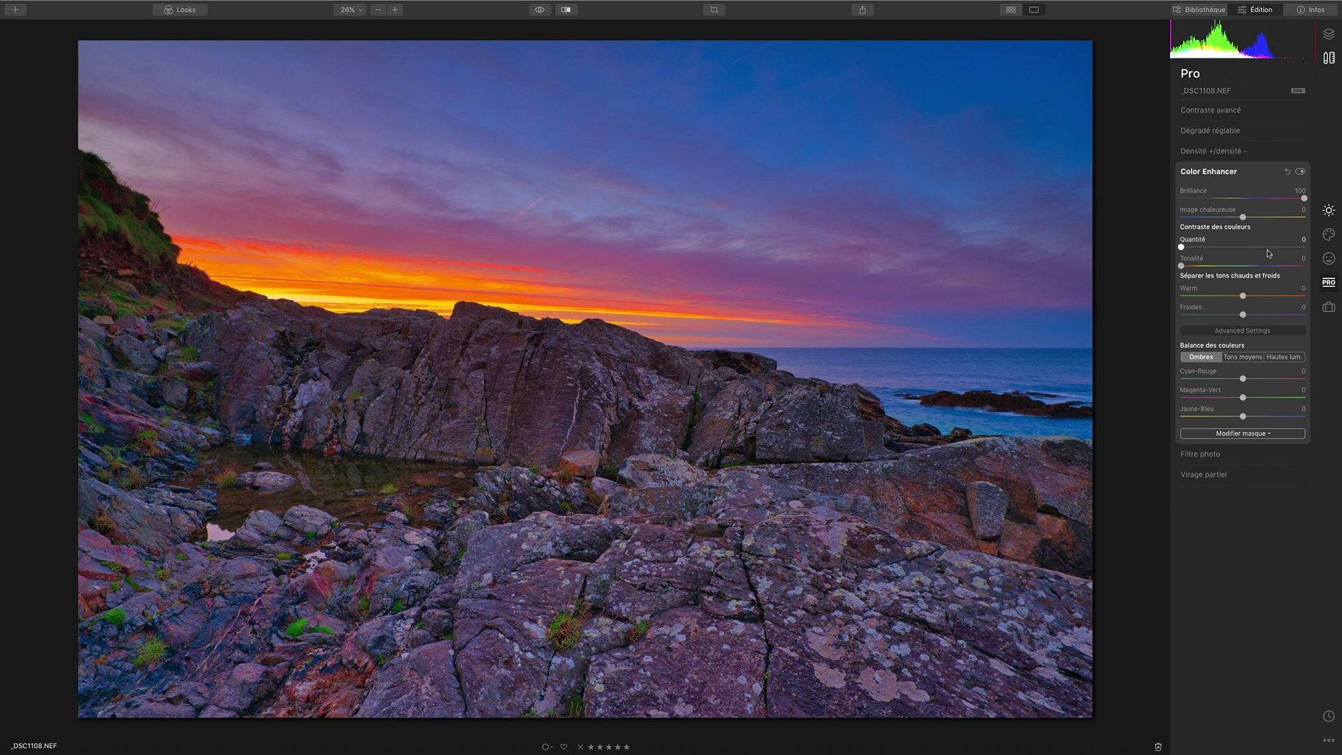
pyautogui.doubleClick(1302, 199)
# Try Color Enhancer's Brilliance at -100, reset it, and return to the basic Couleur settings.
pyautogui.moveTo(1241, 200); pyautogui.dragTo(1160, 203)
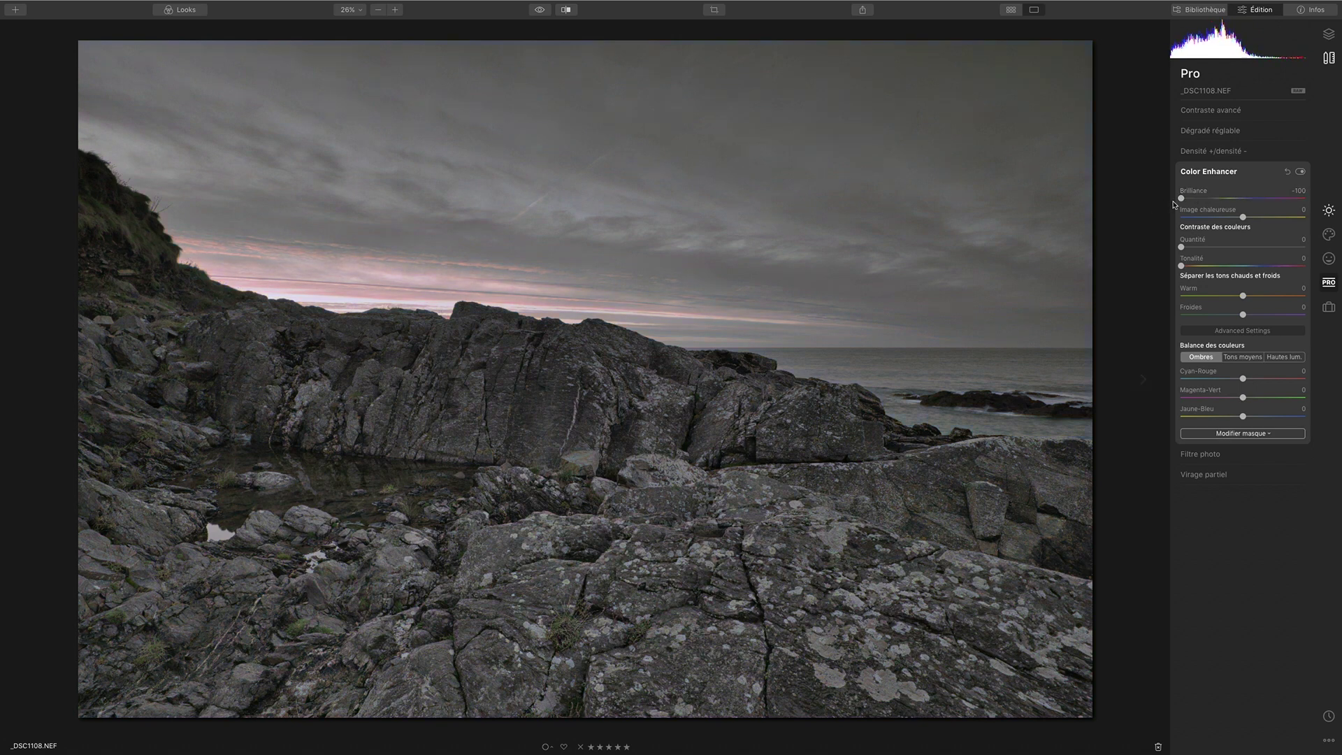
pyautogui.moveTo(1189, 198)
pyautogui.mouseDown()
pyautogui.moveTo(1241, 200)
pyautogui.moveTo(1180, 198)
pyautogui.mouseUp()
pyautogui.doubleClick(1182, 198)
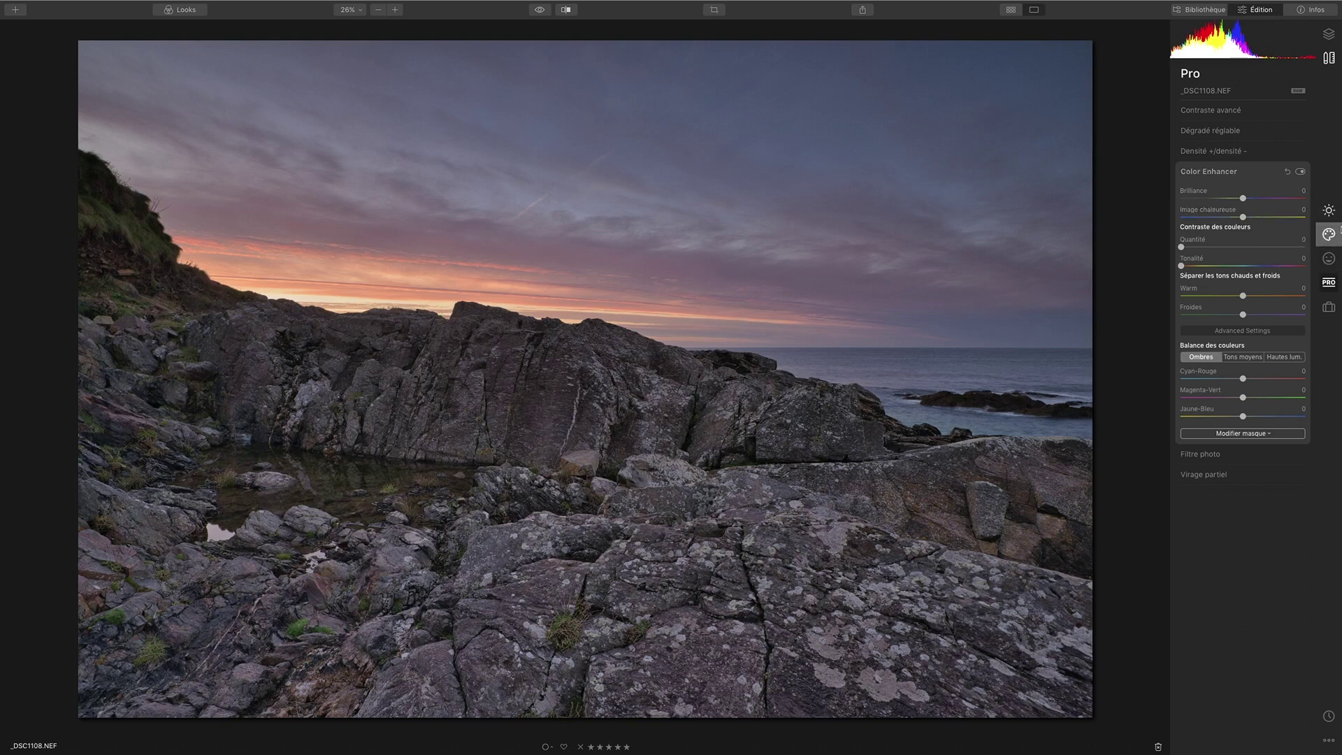
pyautogui.click(1335, 213)
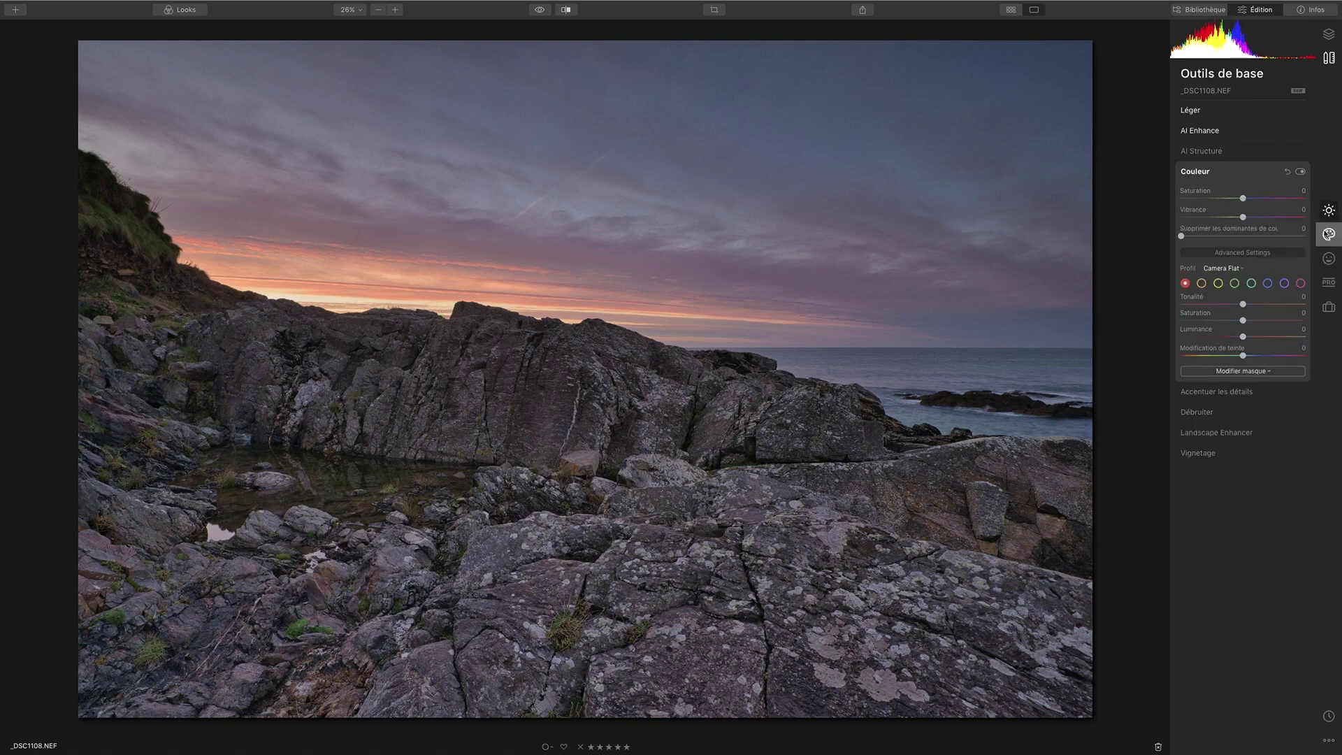
# Try overall Vibrance at -100 in the basic Couleur tool twice, resetting it to 0 each time.
pyautogui.moveTo(1243, 217); pyautogui.dragTo(1152, 217)
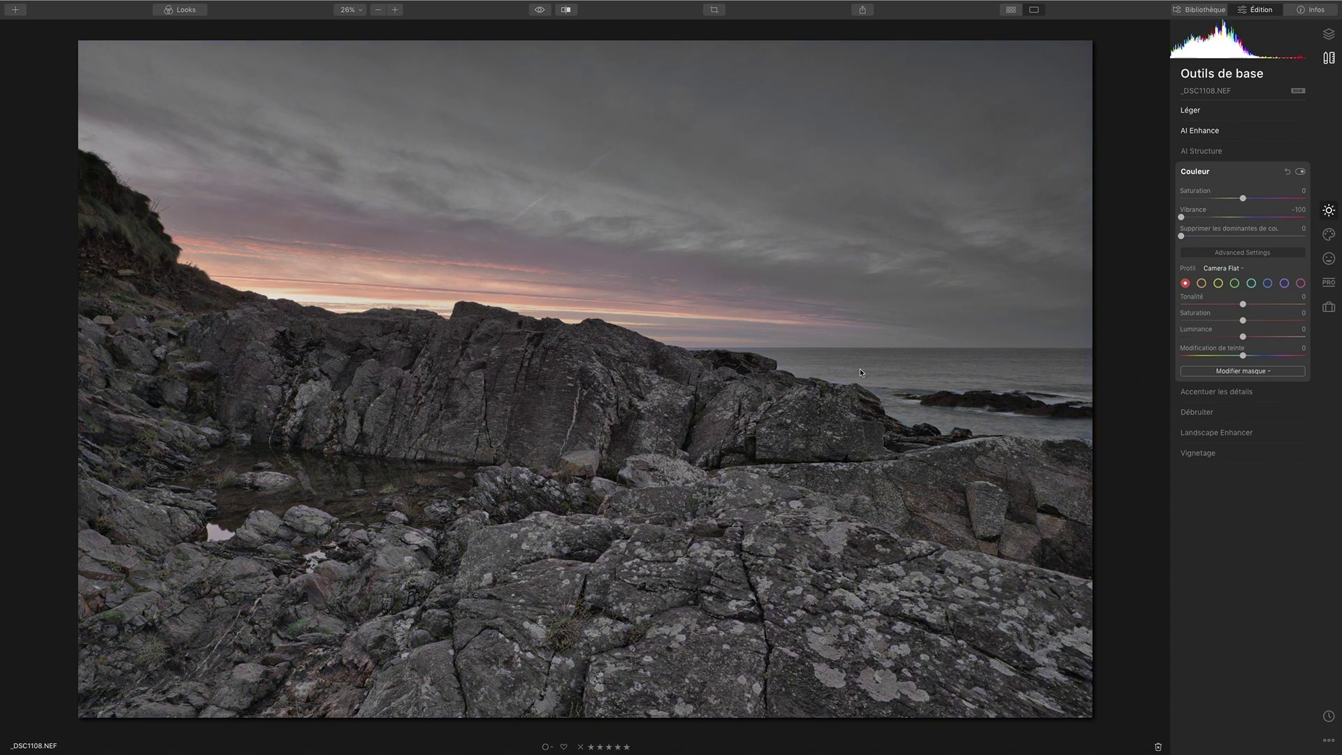
pyautogui.click(1185, 217)
pyautogui.doubleClick(1185, 217)
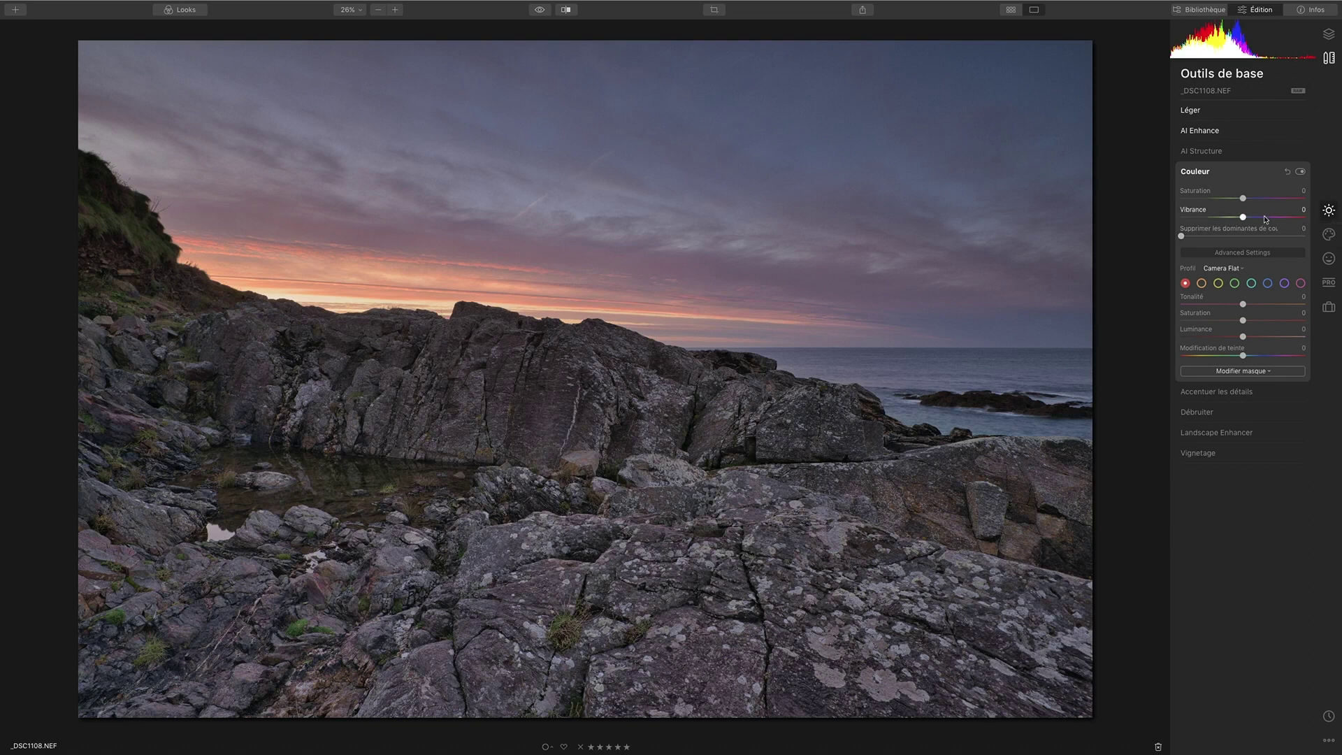
pyautogui.moveTo(1242, 217); pyautogui.dragTo(1155, 217)
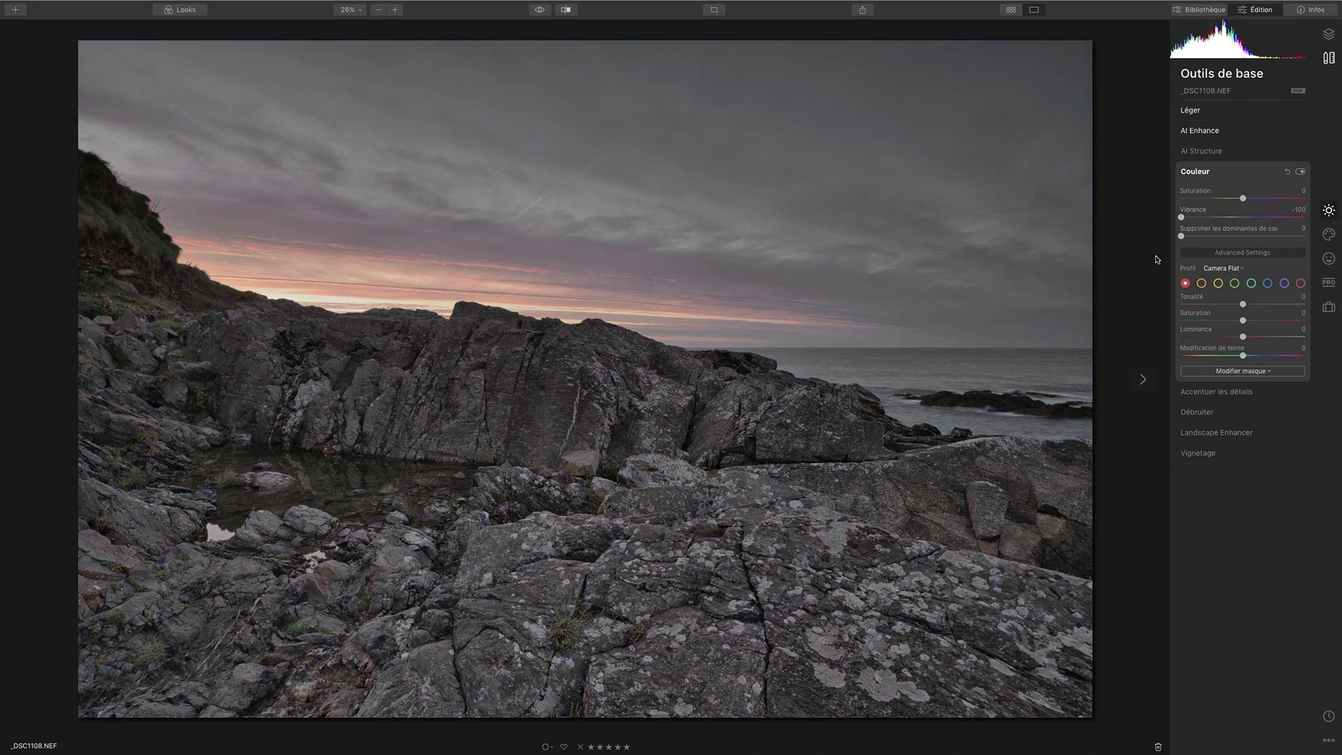
pyautogui.doubleClick(1182, 217)
# Return to the Pro tools' Color Enhancer, try Brilliance at -100 and -50, and reset the tool.
pyautogui.click(1329, 282)
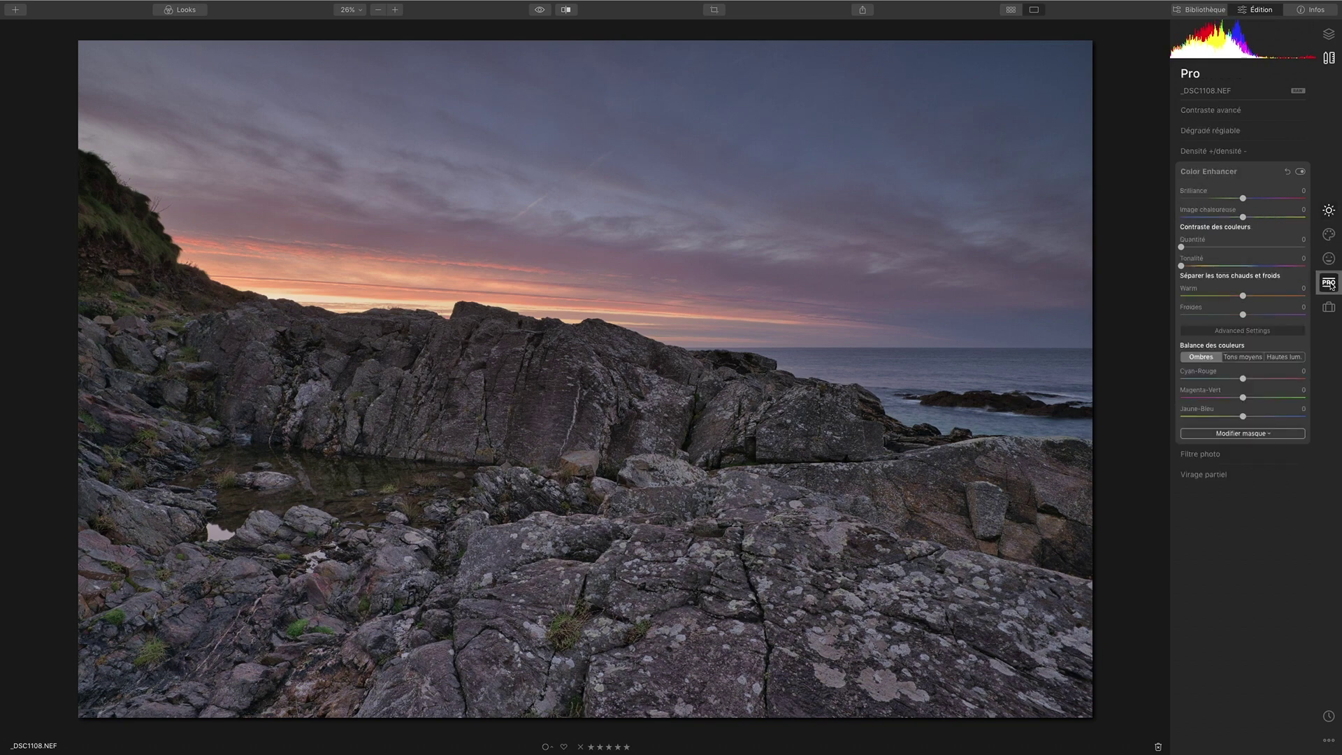
pyautogui.moveTo(1242, 198); pyautogui.dragTo(1146, 202)
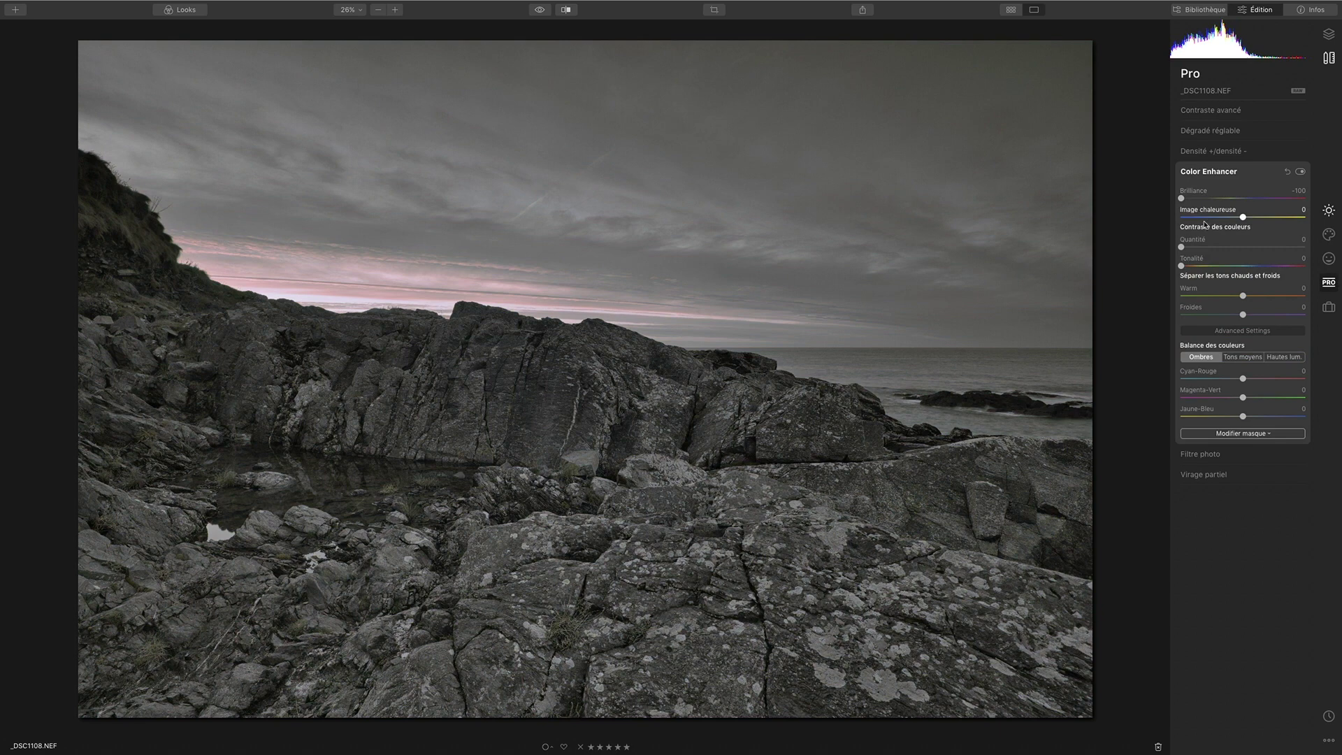
pyautogui.moveTo(1182, 198)
pyautogui.mouseDown()
pyautogui.moveTo(1294, 198)
pyautogui.moveTo(1165, 195)
pyautogui.mouseUp()
pyautogui.moveTo(1181, 198); pyautogui.dragTo(1211, 197)
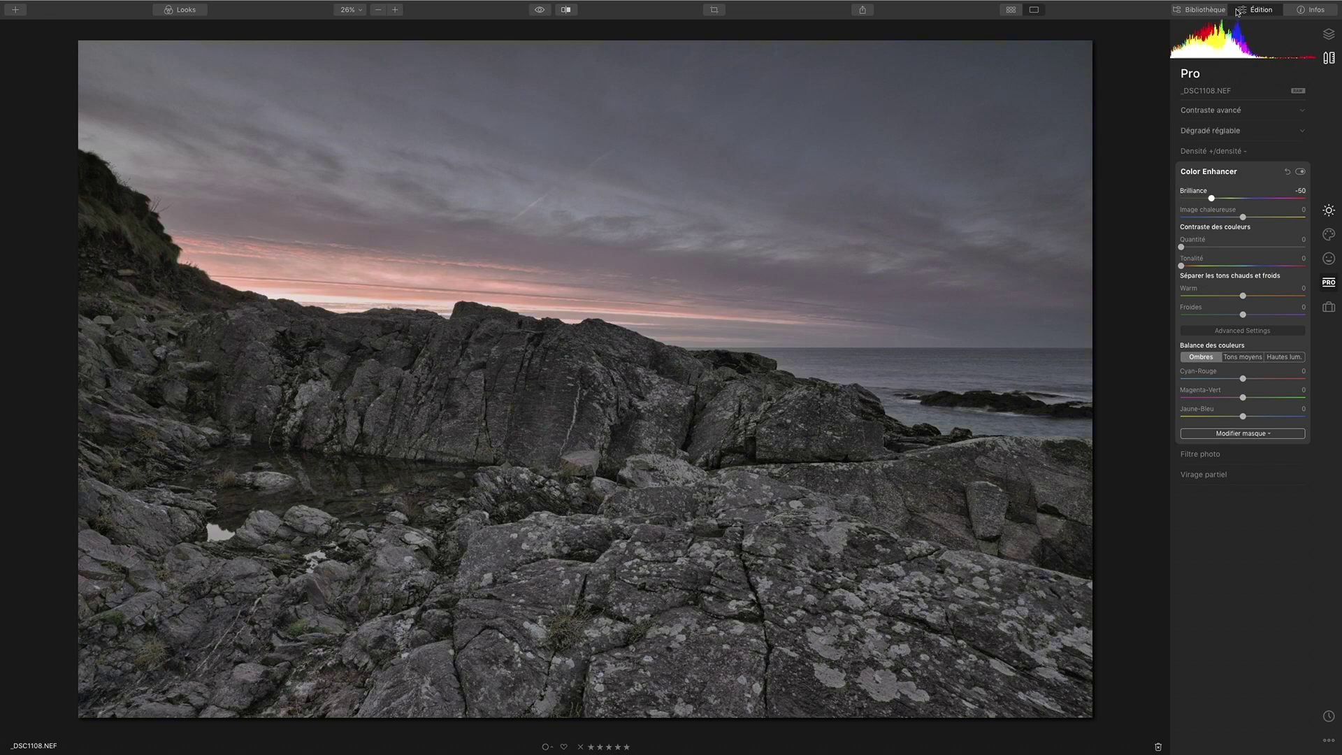
pyautogui.click(1287, 172)
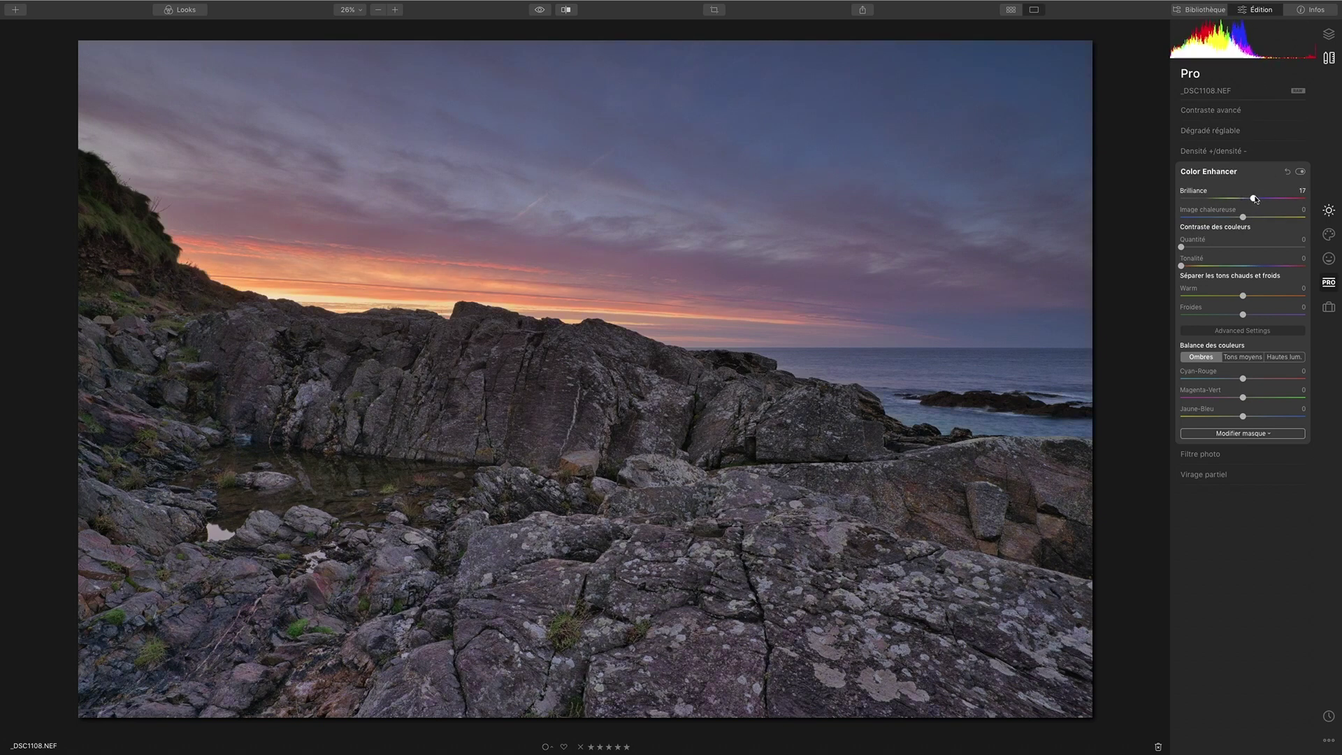
# Raise Color Enhancer's Brilliance to about 17 and compare the photo with the tool switched off and on.
pyautogui.moveTo(1244, 200); pyautogui.dragTo(1253, 202)
pyautogui.click(1301, 171)
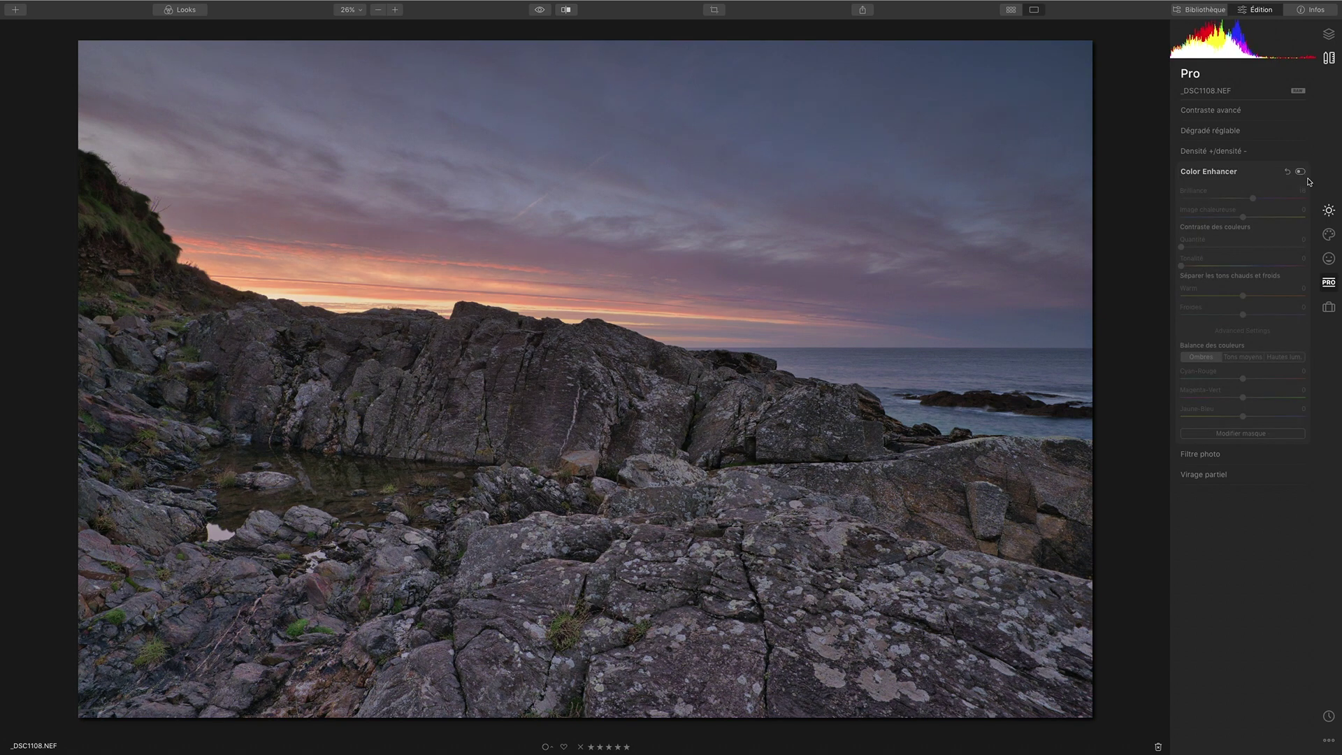
pyautogui.click(1300, 172)
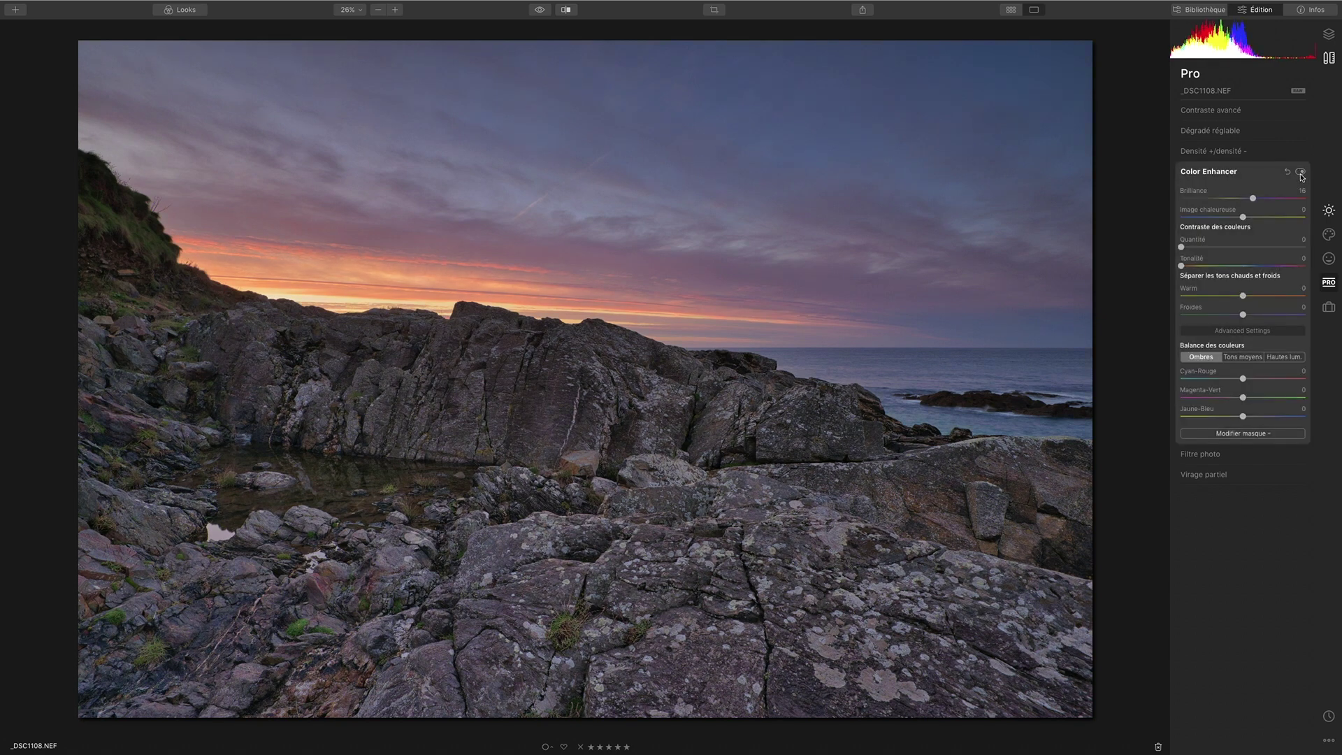
pyautogui.click(1301, 173)
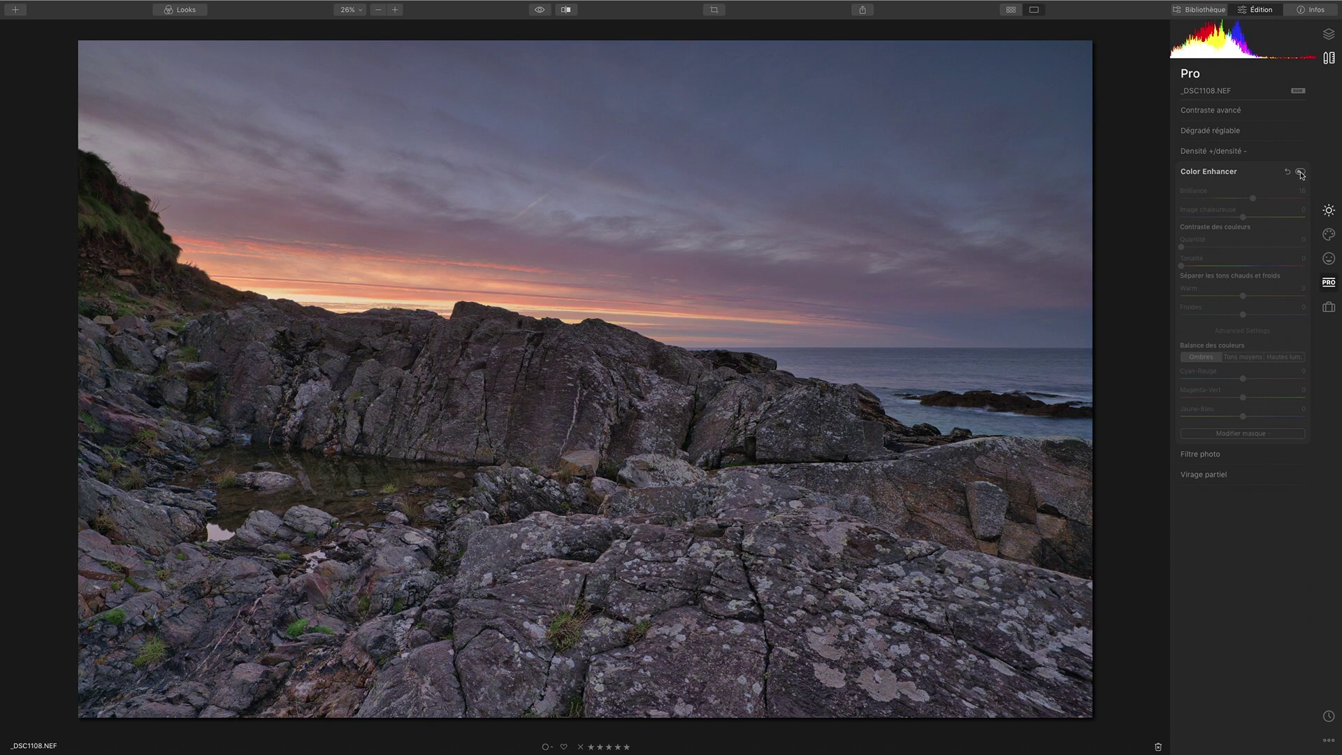
pyautogui.click(1300, 172)
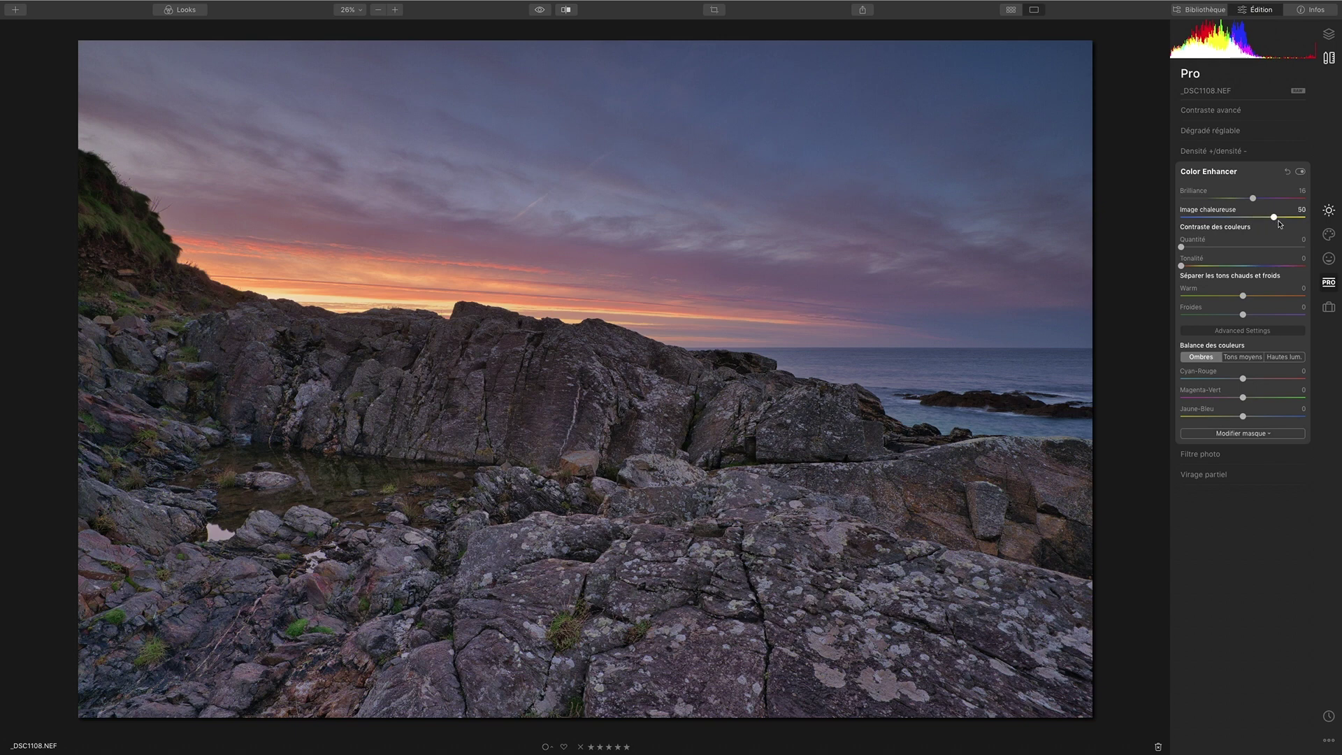
# Try Image chaleureuse at 100 and -100, and settle on 33 to warm the photo.
pyautogui.moveTo(1270, 224); pyautogui.dragTo(1301, 232)
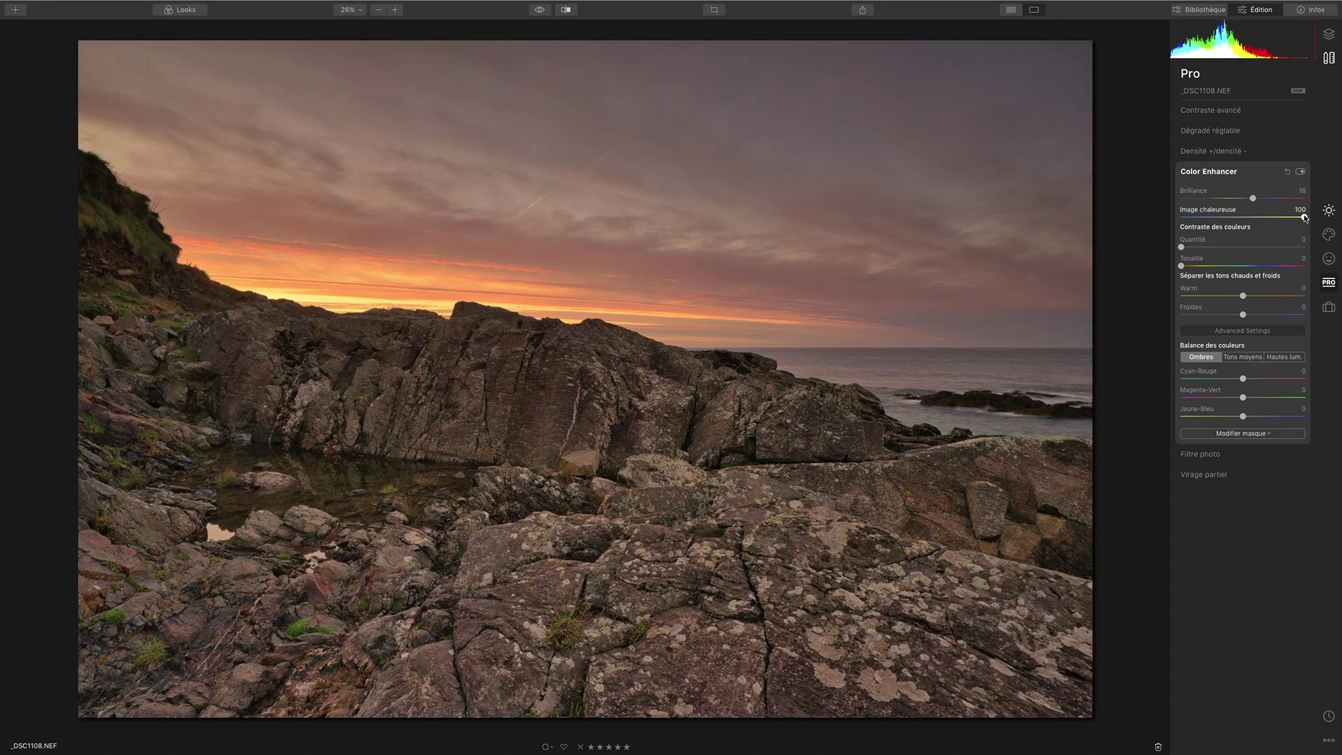
pyautogui.moveTo(1303, 218); pyautogui.dragTo(1153, 217)
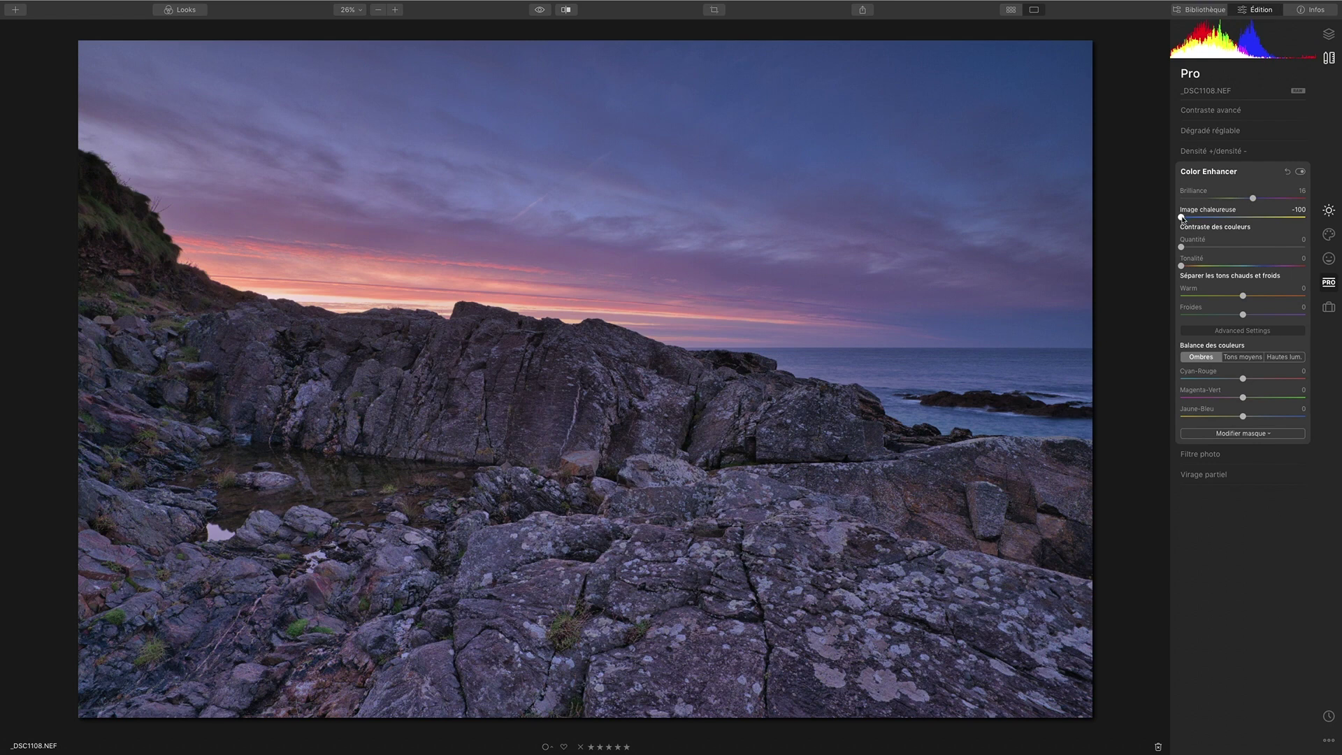
pyautogui.moveTo(1182, 218); pyautogui.dragTo(1266, 218)
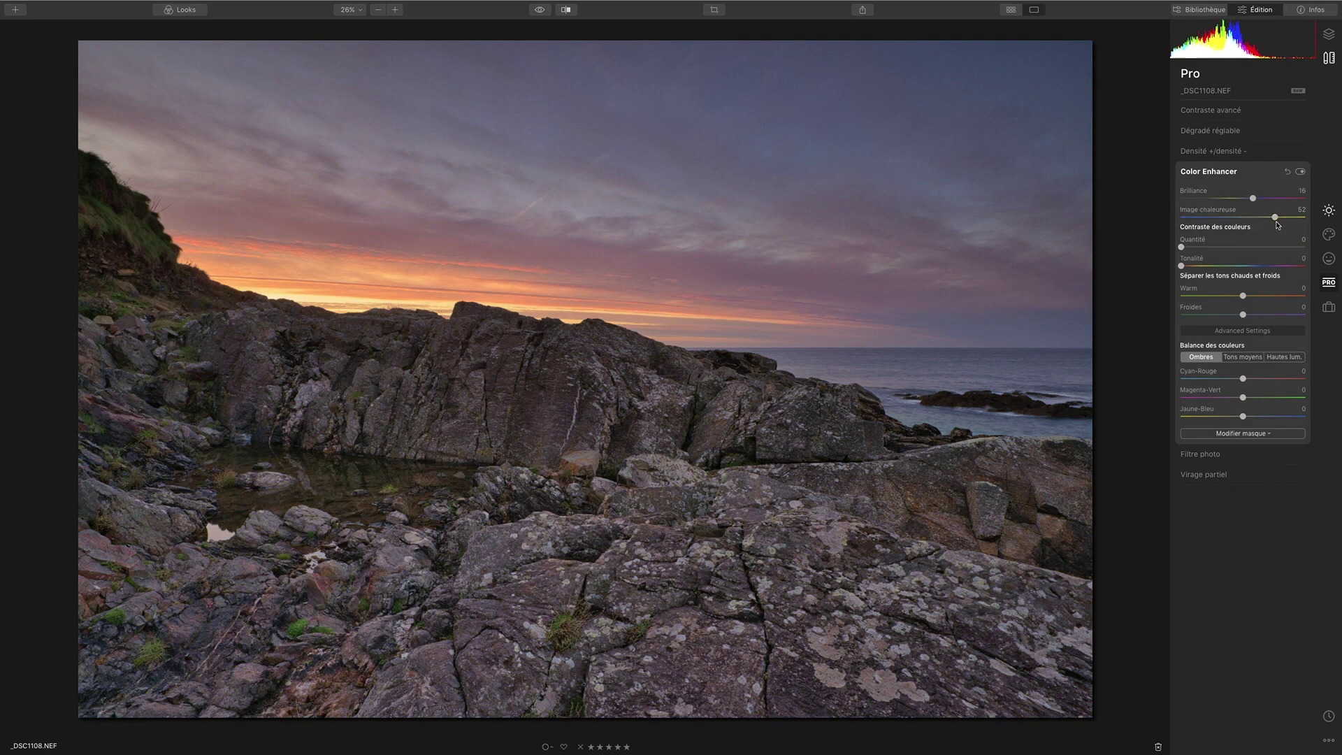
pyautogui.moveTo(1275, 218)
pyautogui.mouseDown()
pyautogui.moveTo(1224, 217)
pyautogui.moveTo(1261, 219)
pyautogui.mouseUp()
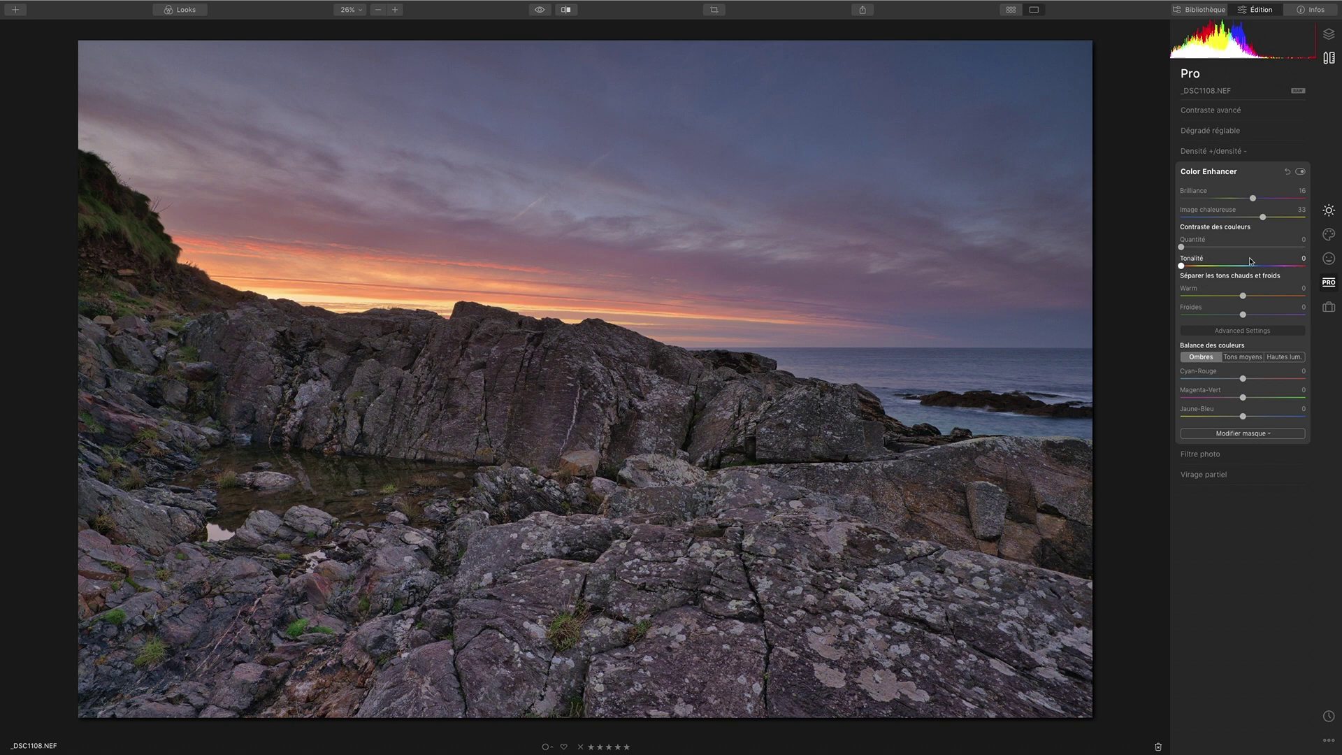
# Try colour contrast with Quantité at 42 and Tonalité at 58, 243 and 70, and return Tonalité to 0.
pyautogui.moveTo(1182, 247)
pyautogui.mouseDown()
pyautogui.moveTo(1237, 248)
pyautogui.moveTo(1200, 266)
pyautogui.mouseUp()
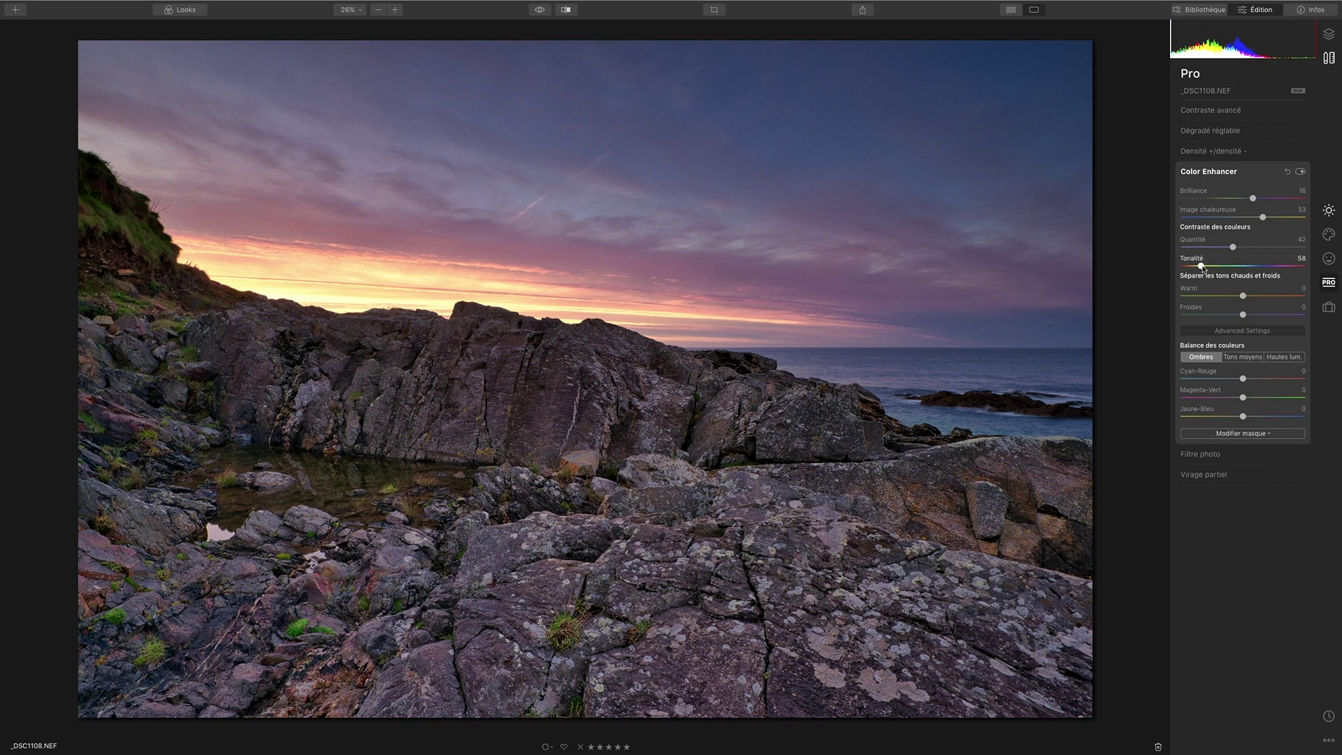
pyautogui.moveTo(1201, 265); pyautogui.dragTo(1267, 266)
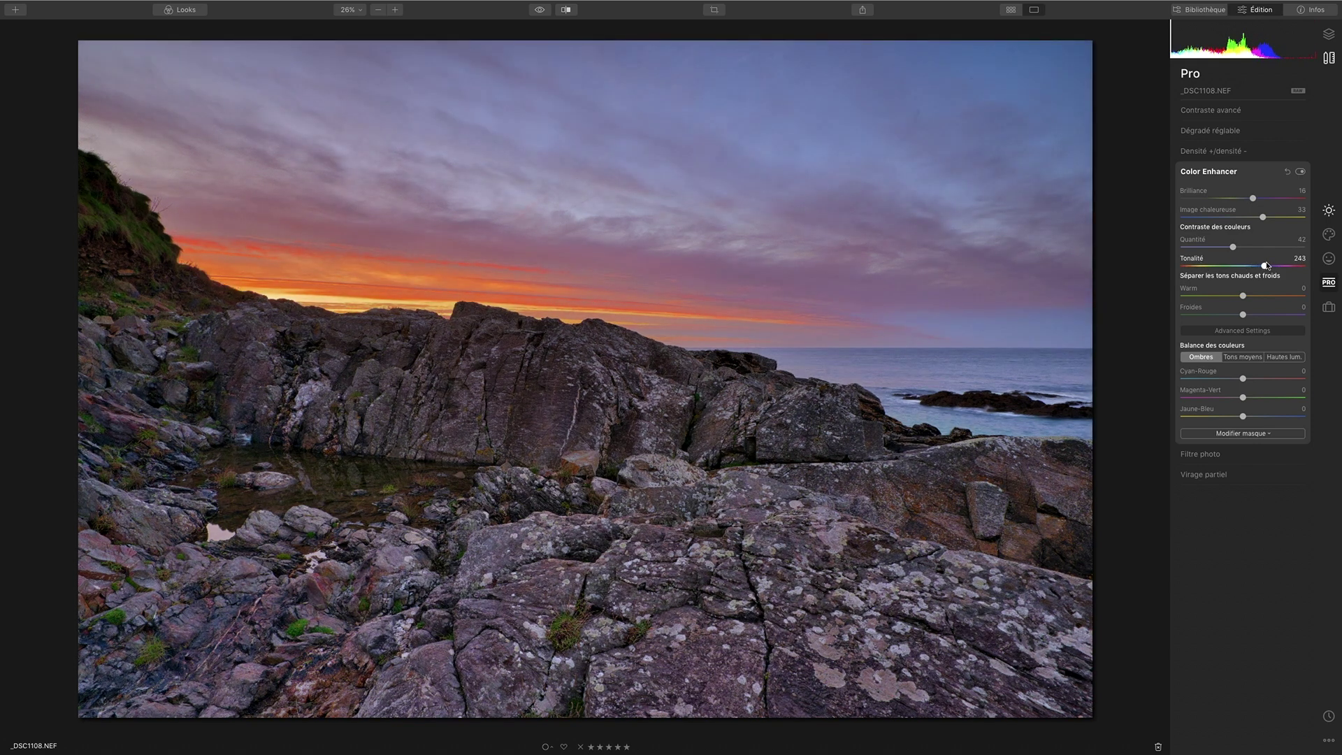
pyautogui.moveTo(1267, 265); pyautogui.dragTo(1203, 266)
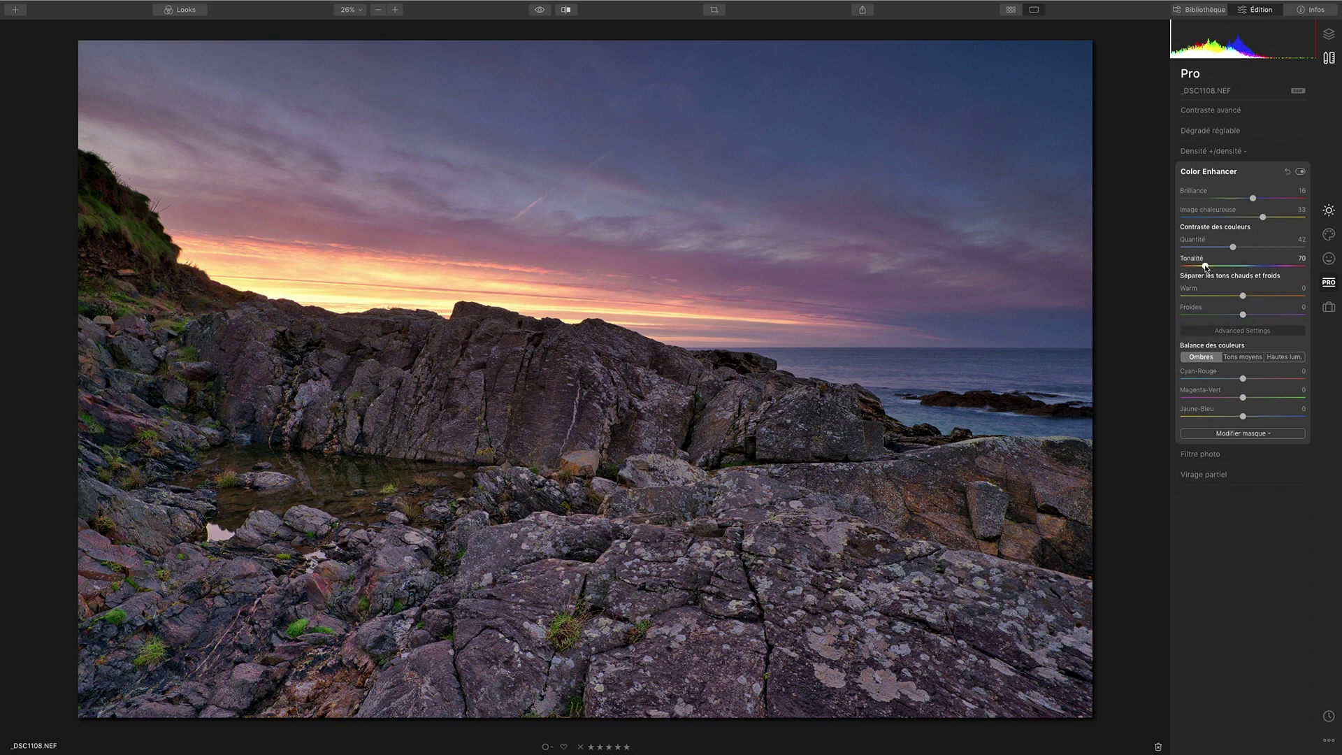
pyautogui.moveTo(1204, 266); pyautogui.dragTo(1181, 266)
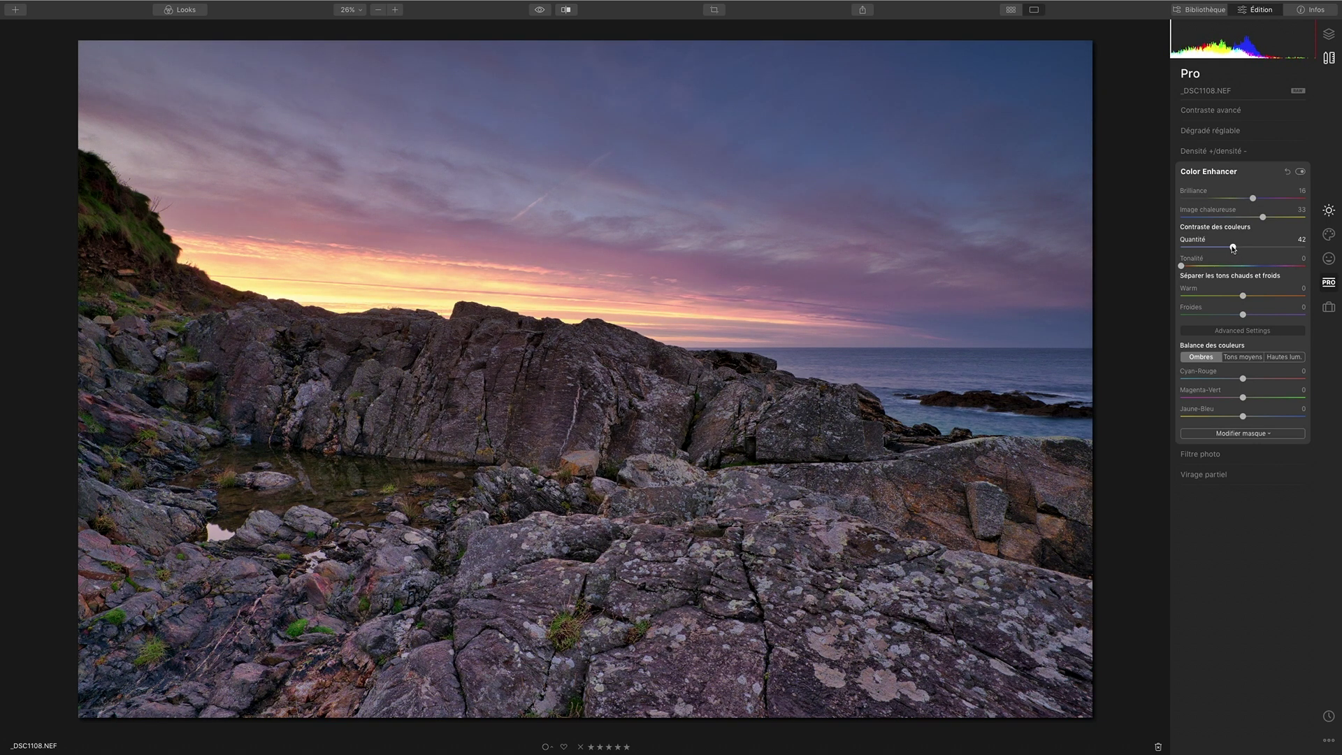
# Try a stronger colour contrast with Quantité at 65 and Tonalité at 201, and return both to 0.
pyautogui.moveTo(1232, 248)
pyautogui.mouseDown()
pyautogui.moveTo(1333, 252)
pyautogui.moveTo(1212, 259)
pyautogui.moveTo(1238, 248)
pyautogui.mouseUp()
pyautogui.moveTo(1240, 247); pyautogui.dragTo(1262, 247)
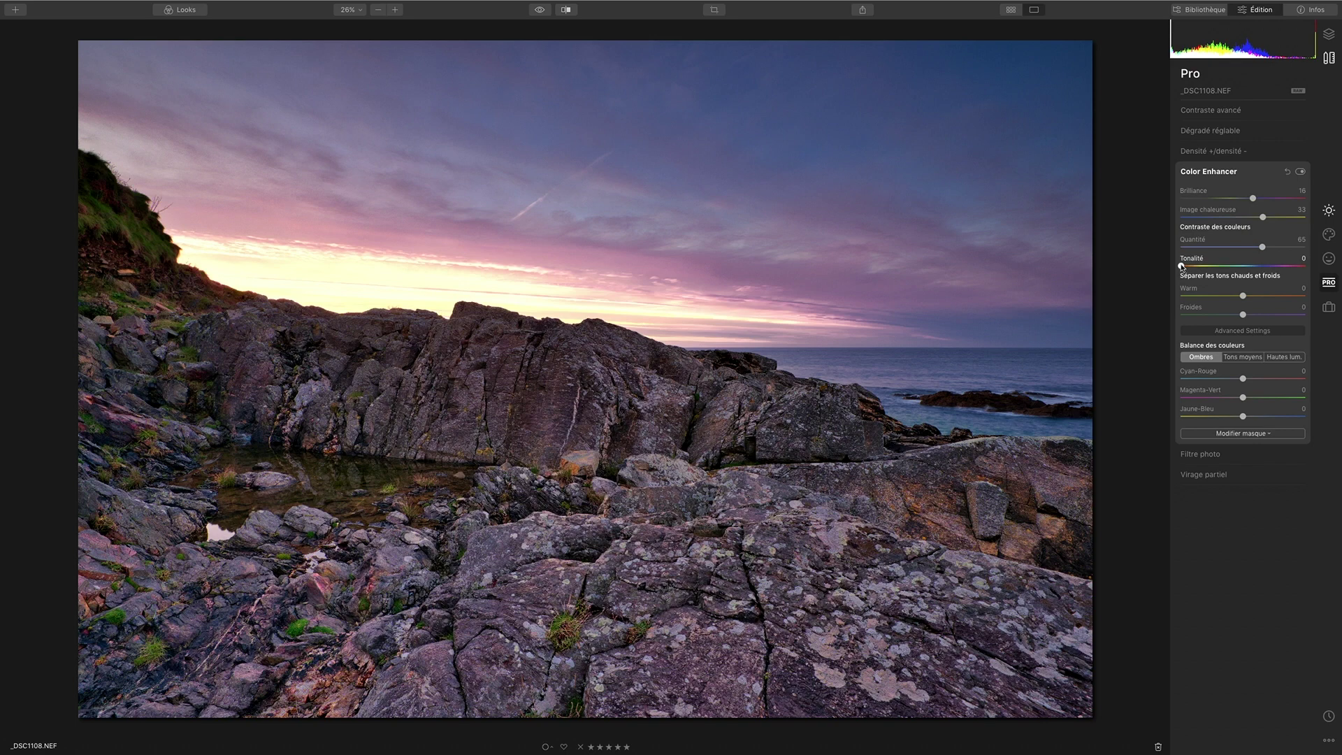
pyautogui.moveTo(1182, 265); pyautogui.dragTo(1250, 267)
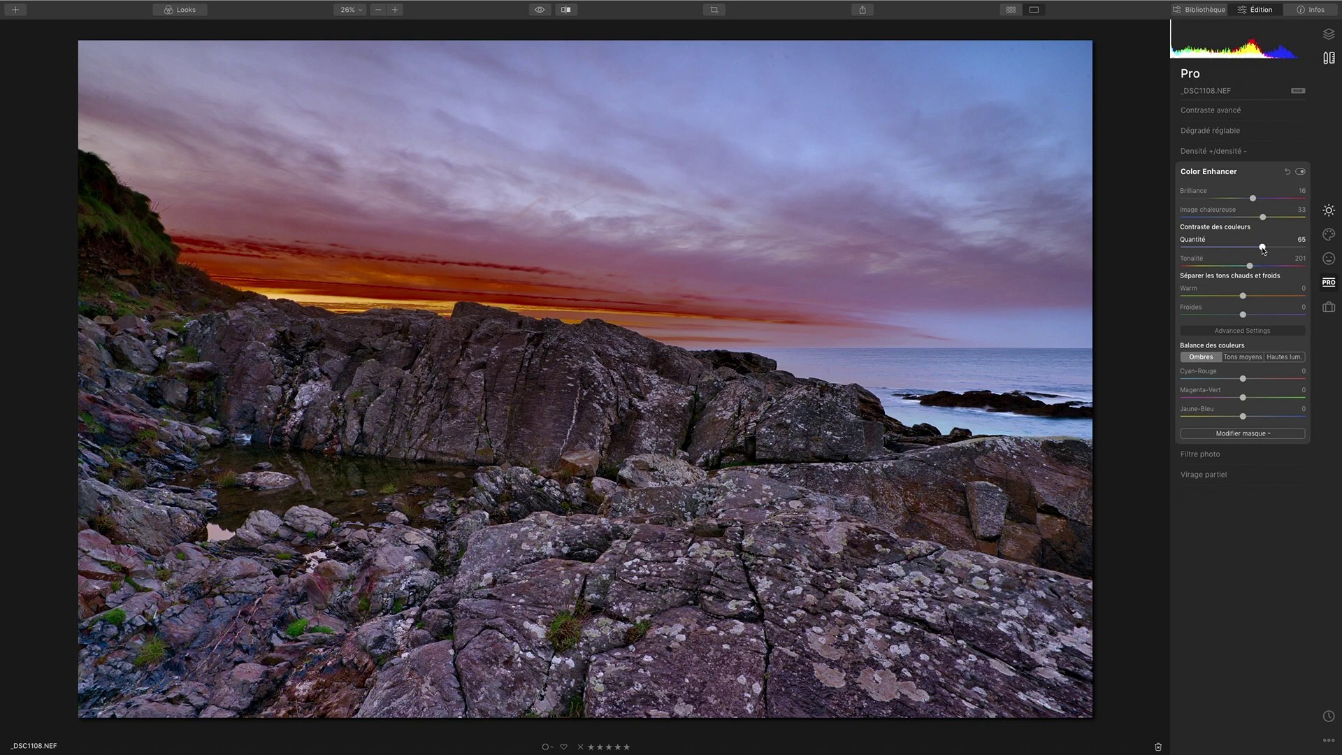
pyautogui.moveTo(1262, 249); pyautogui.dragTo(1201, 247)
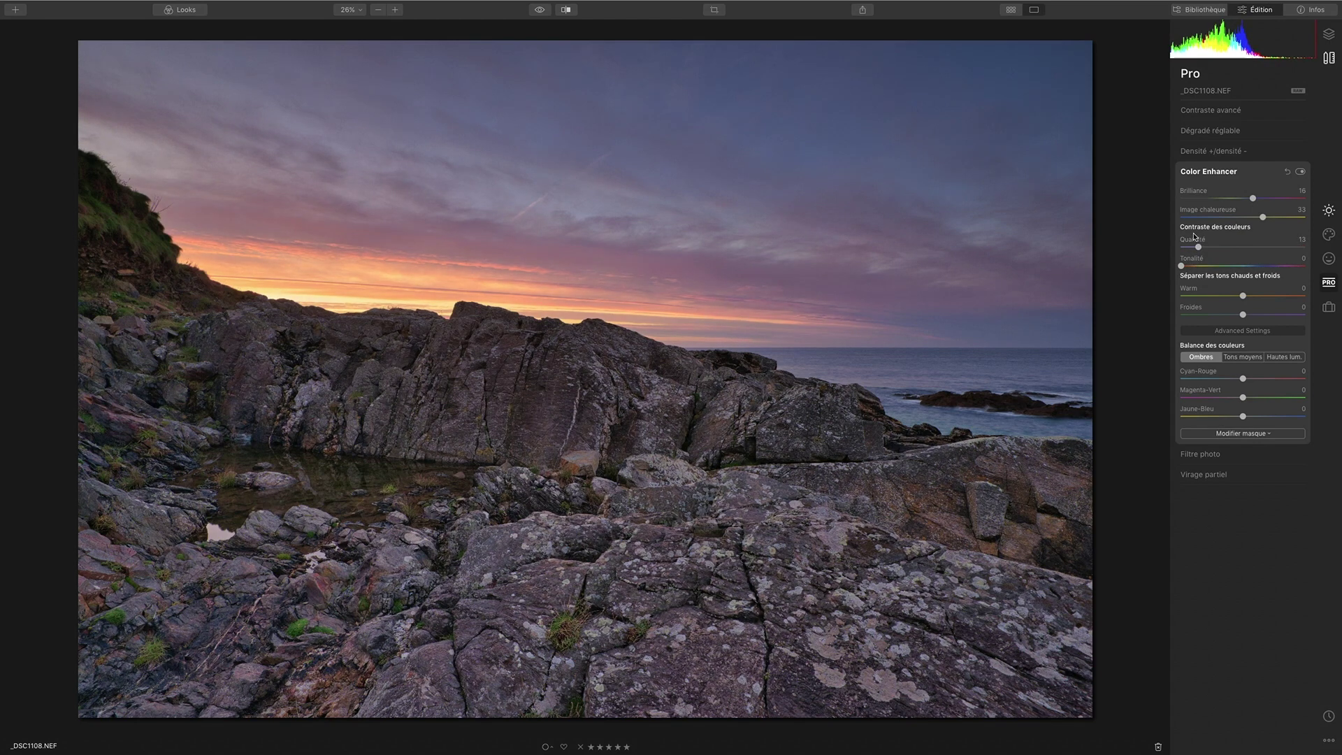
pyautogui.doubleClick(1194, 247)
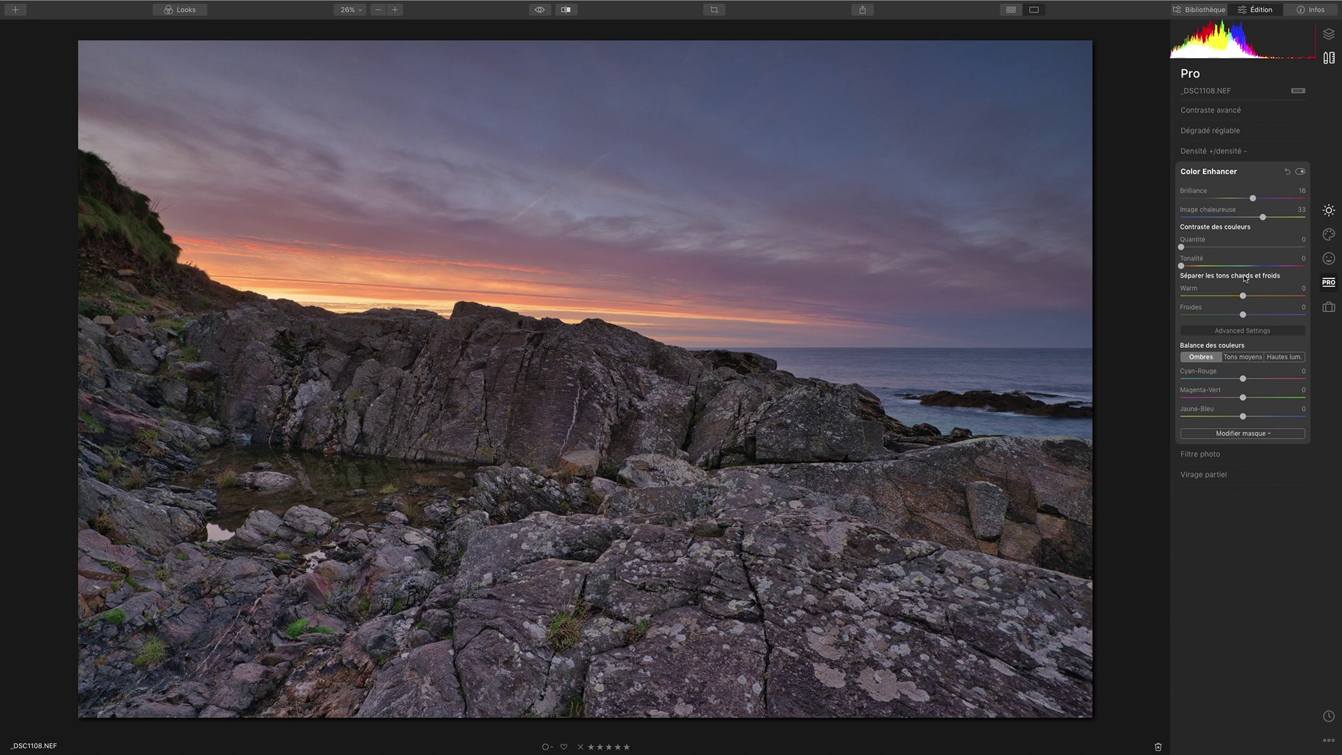
# Try the warm and cool tone separation with Froides at -100 and Warm at -100, 100 and back to -100.
pyautogui.moveTo(1243, 296); pyautogui.dragTo(1181, 314)
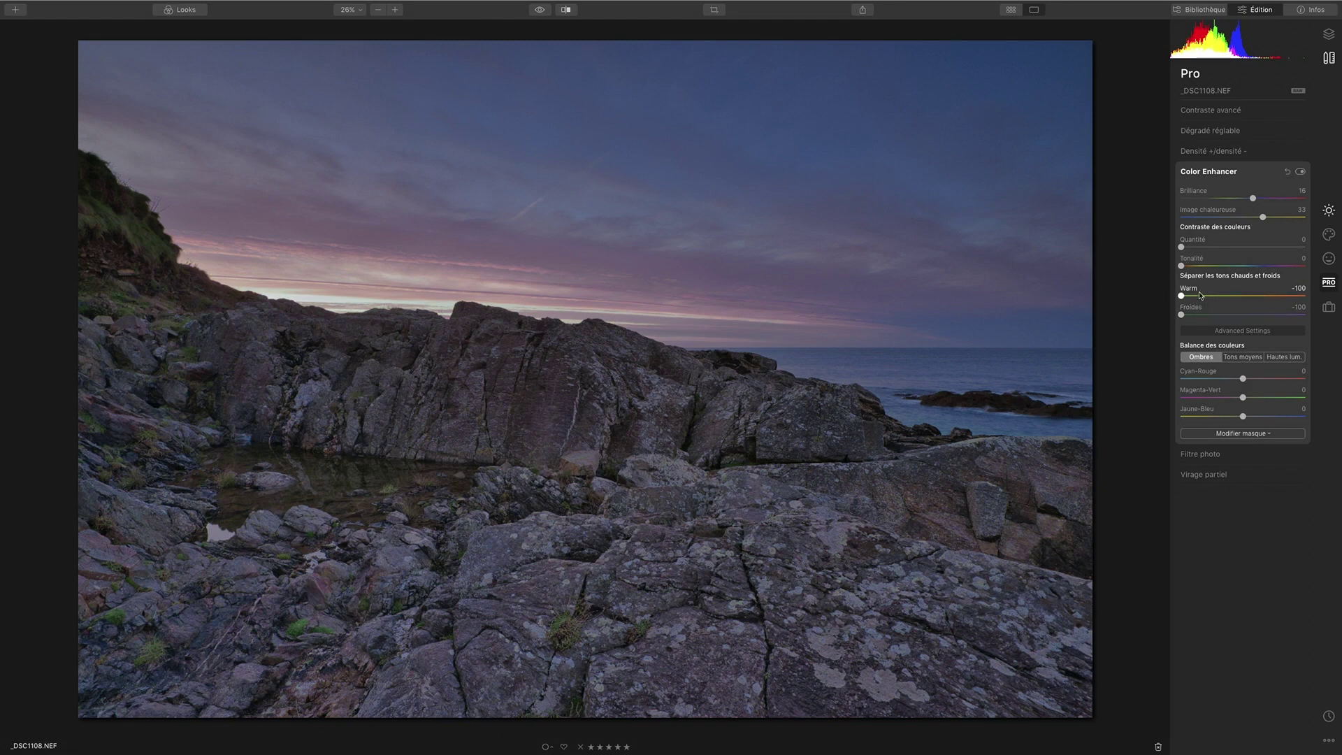
pyautogui.moveTo(1184, 296); pyautogui.dragTo(1244, 293)
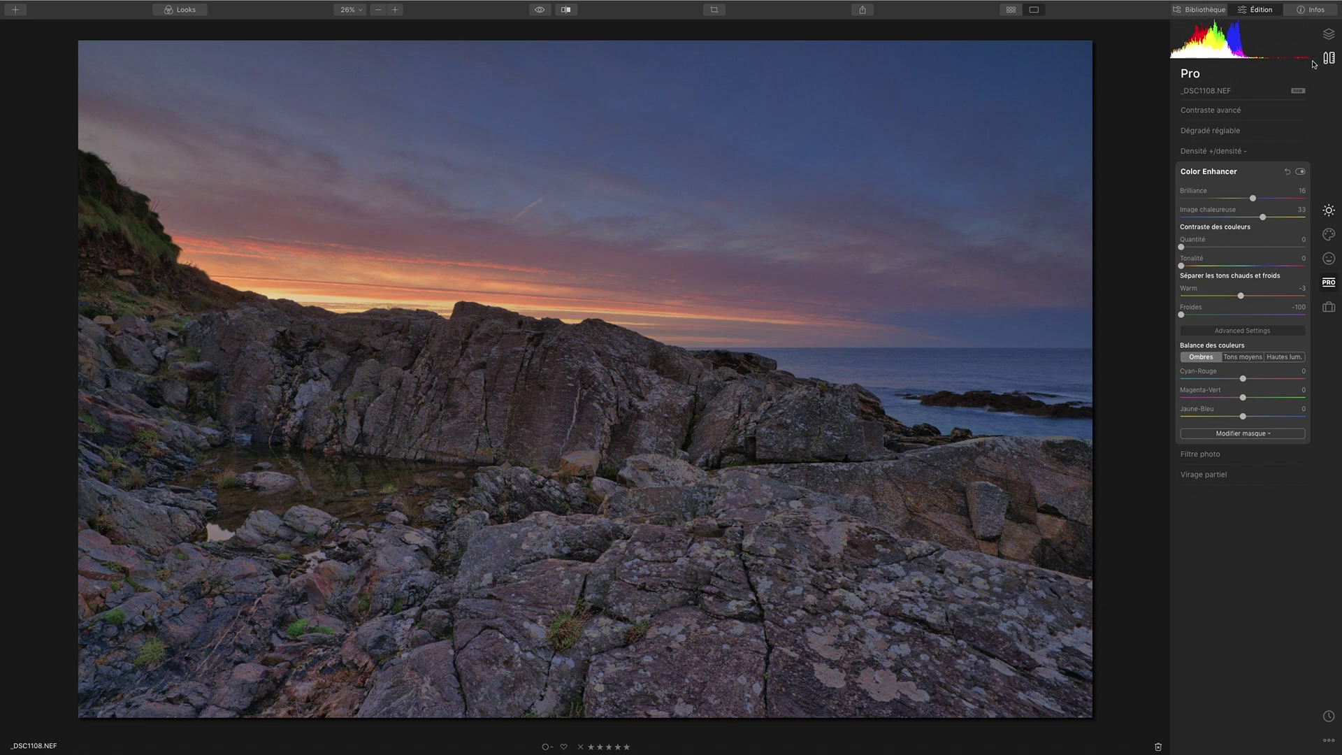
pyautogui.moveTo(1241, 296); pyautogui.dragTo(1308, 295)
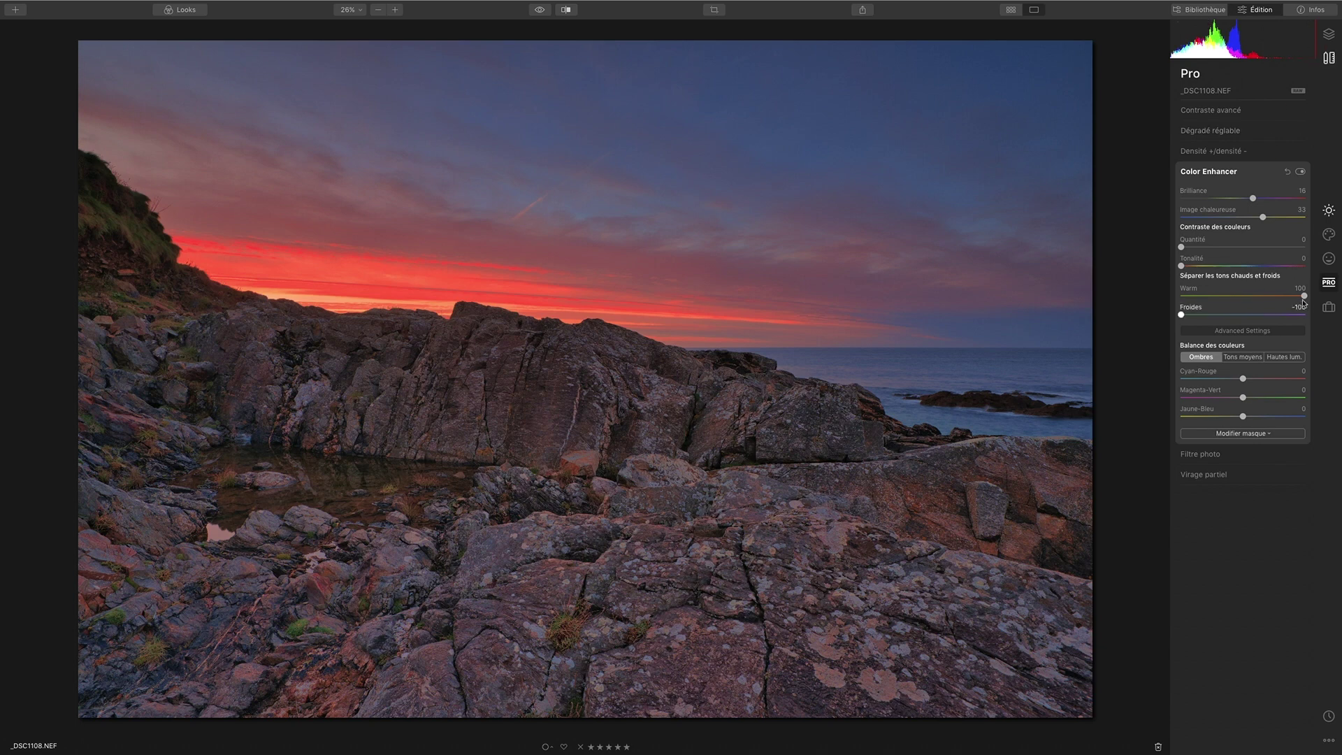
pyautogui.moveTo(1303, 294); pyautogui.dragTo(1158, 288)
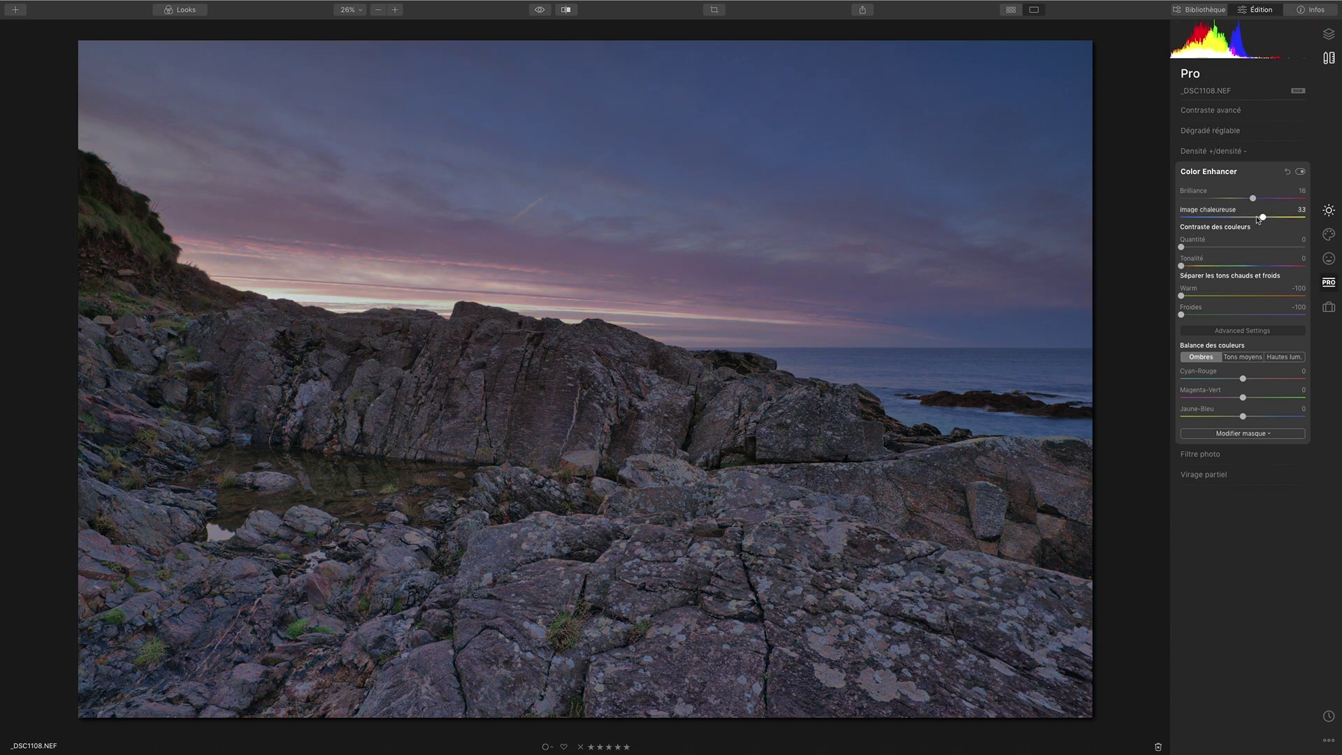
# Try Froides at about 46 and -100 with Warm at -31, -100 and -81, and reset both to 0.
pyautogui.moveTo(1181, 315); pyautogui.dragTo(1222, 296)
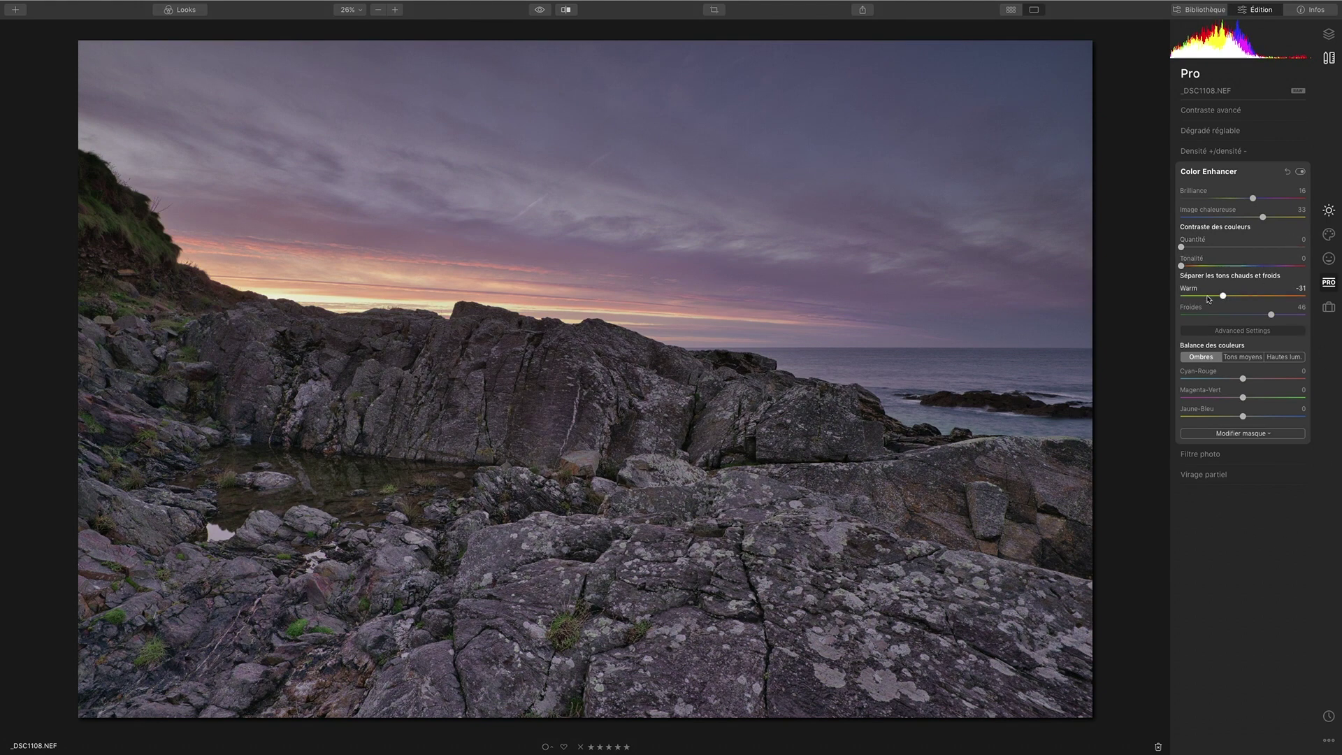
pyautogui.moveTo(1223, 296); pyautogui.dragTo(1141, 296)
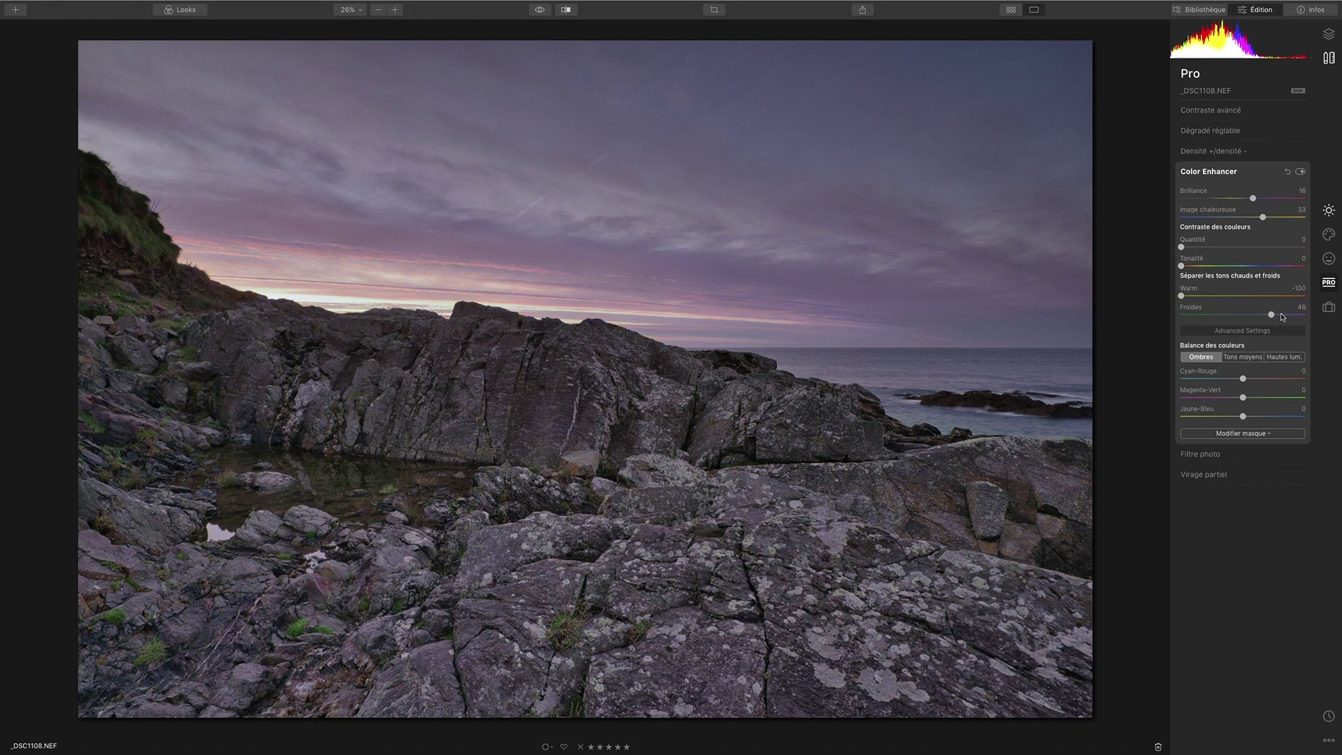
pyautogui.moveTo(1257, 317); pyautogui.dragTo(1163, 308)
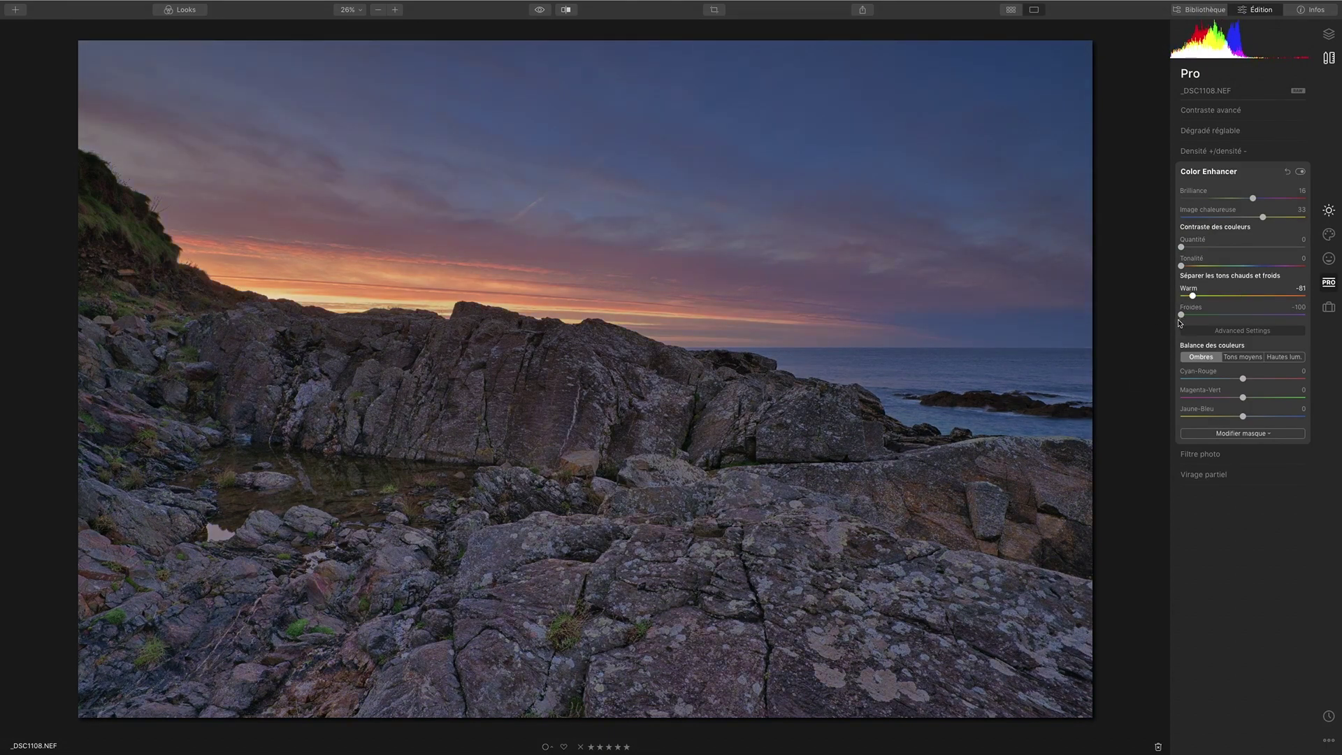
pyautogui.doubleClick(1192, 315)
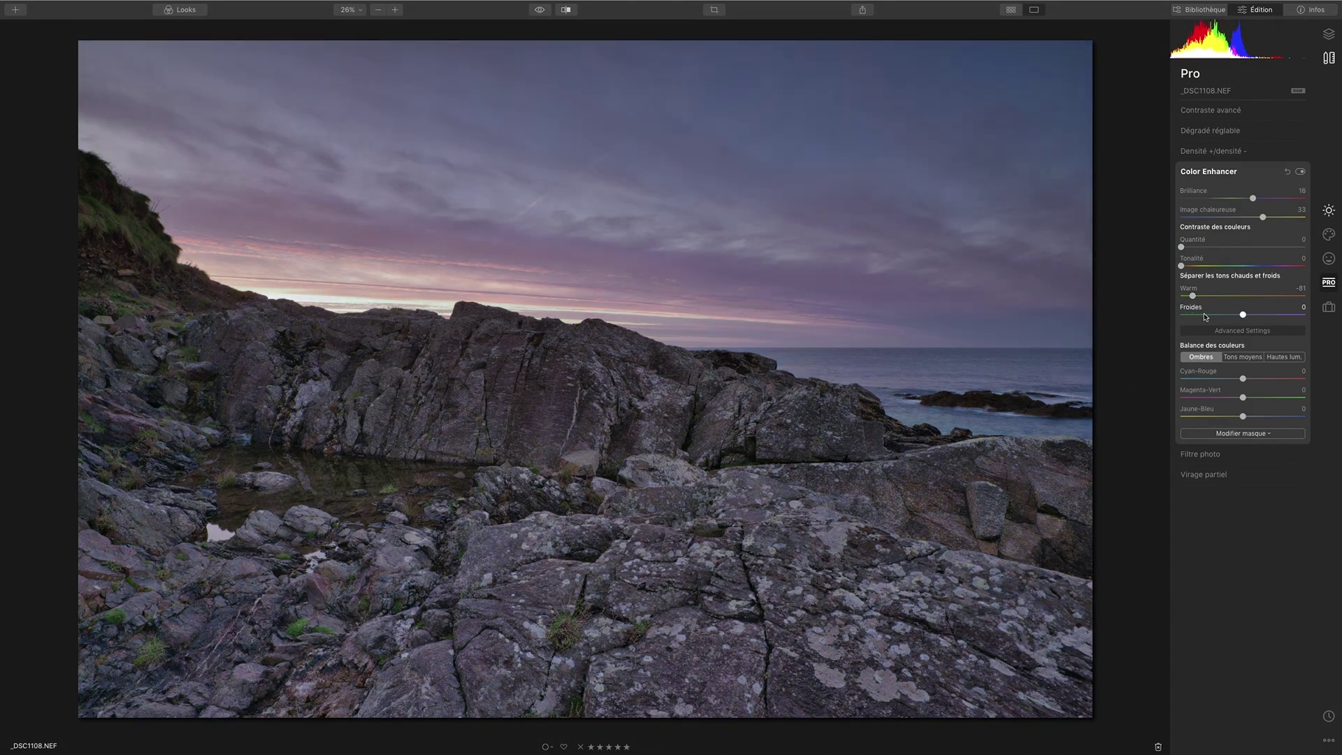
pyautogui.click(1194, 296)
pyautogui.doubleClick(1194, 297)
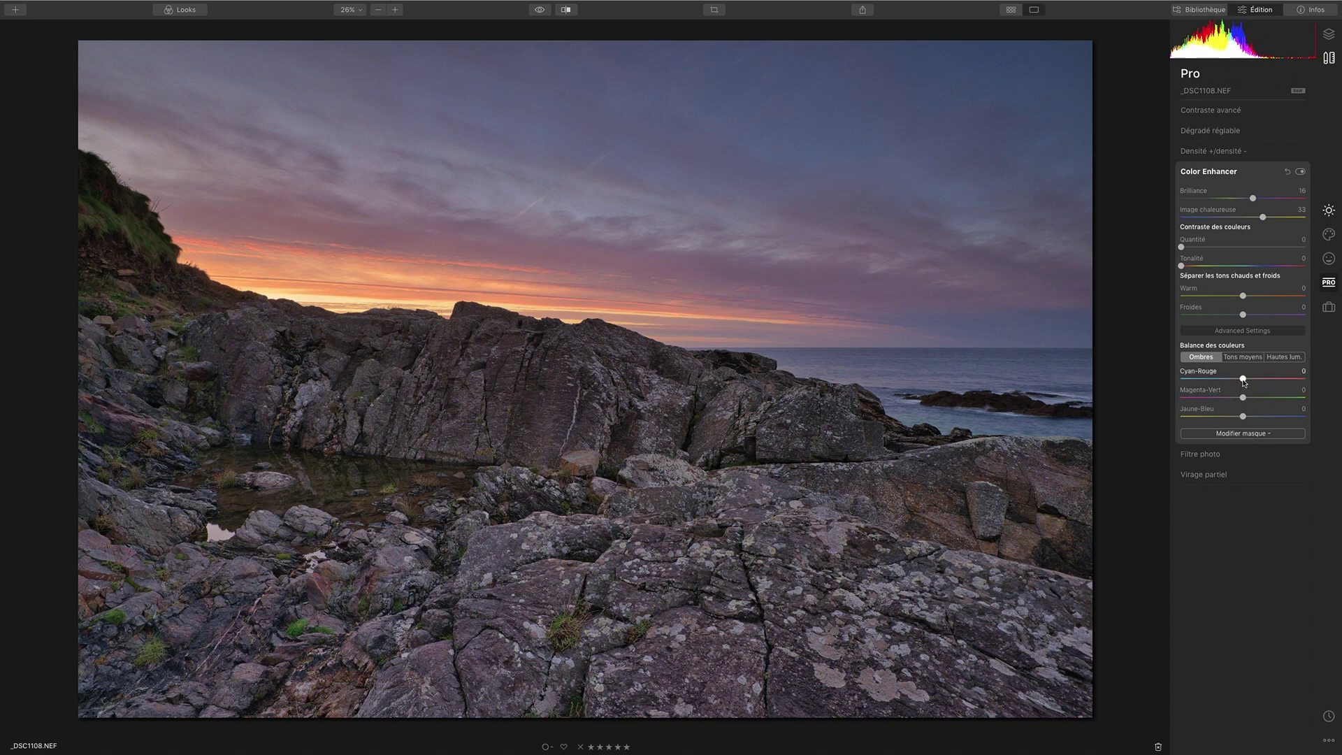
# Try the shadows' Cyan-Rouge colour balance at about -46 and at 34, and reset it to 0.
pyautogui.moveTo(1242, 380); pyautogui.dragTo(1214, 381)
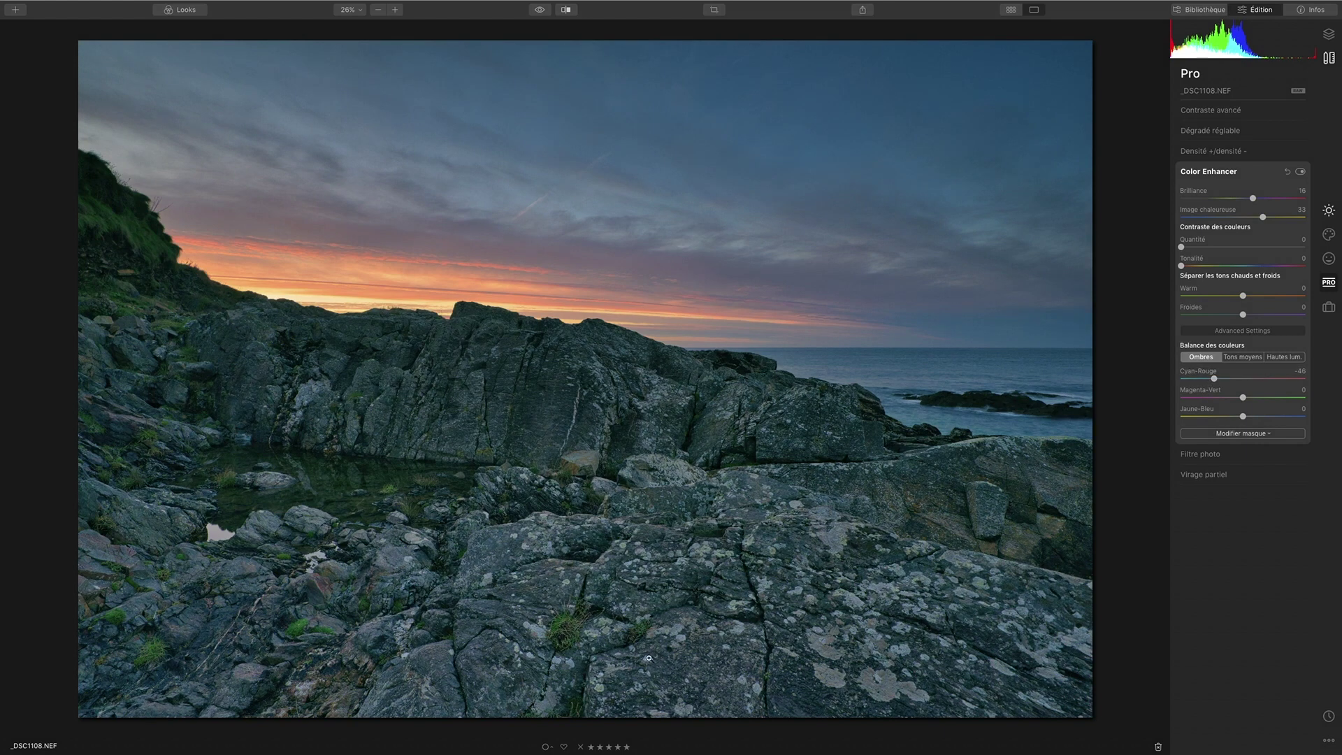
pyautogui.moveTo(1220, 380); pyautogui.dragTo(1263, 381)
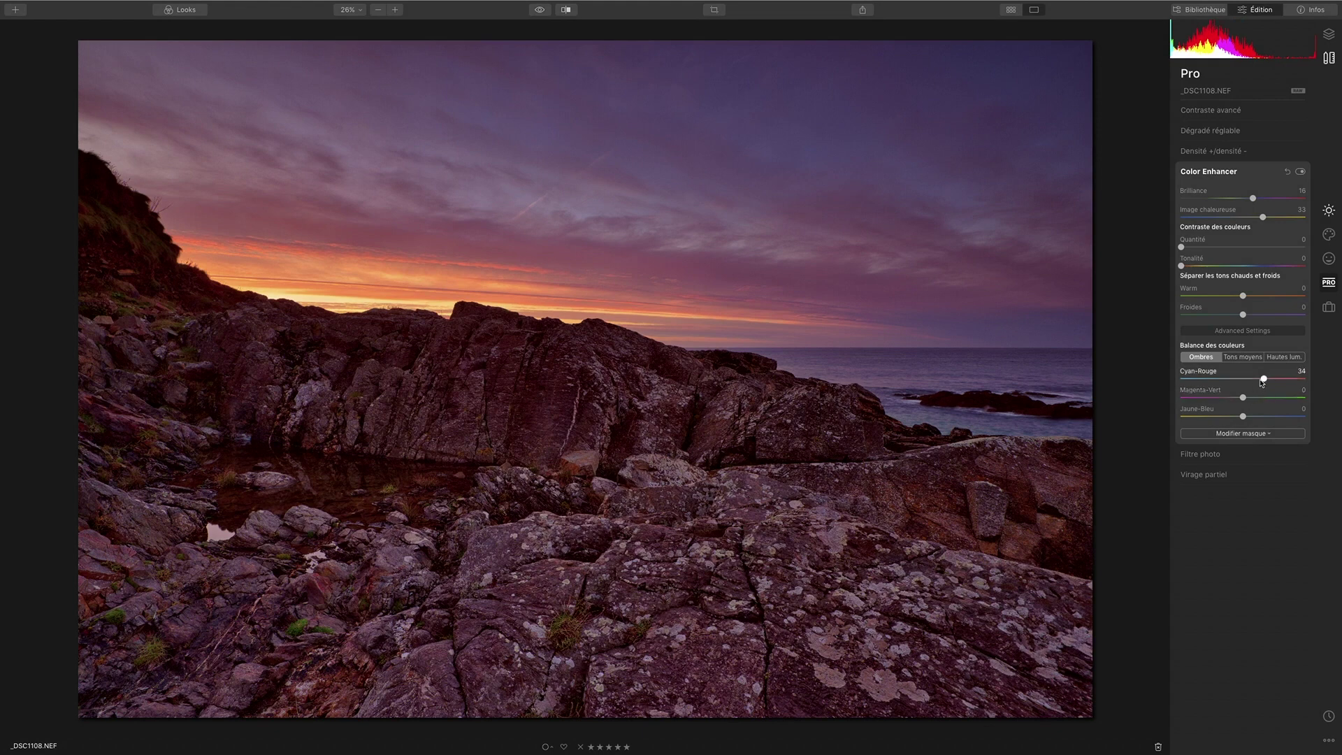
pyautogui.doubleClick(1265, 378)
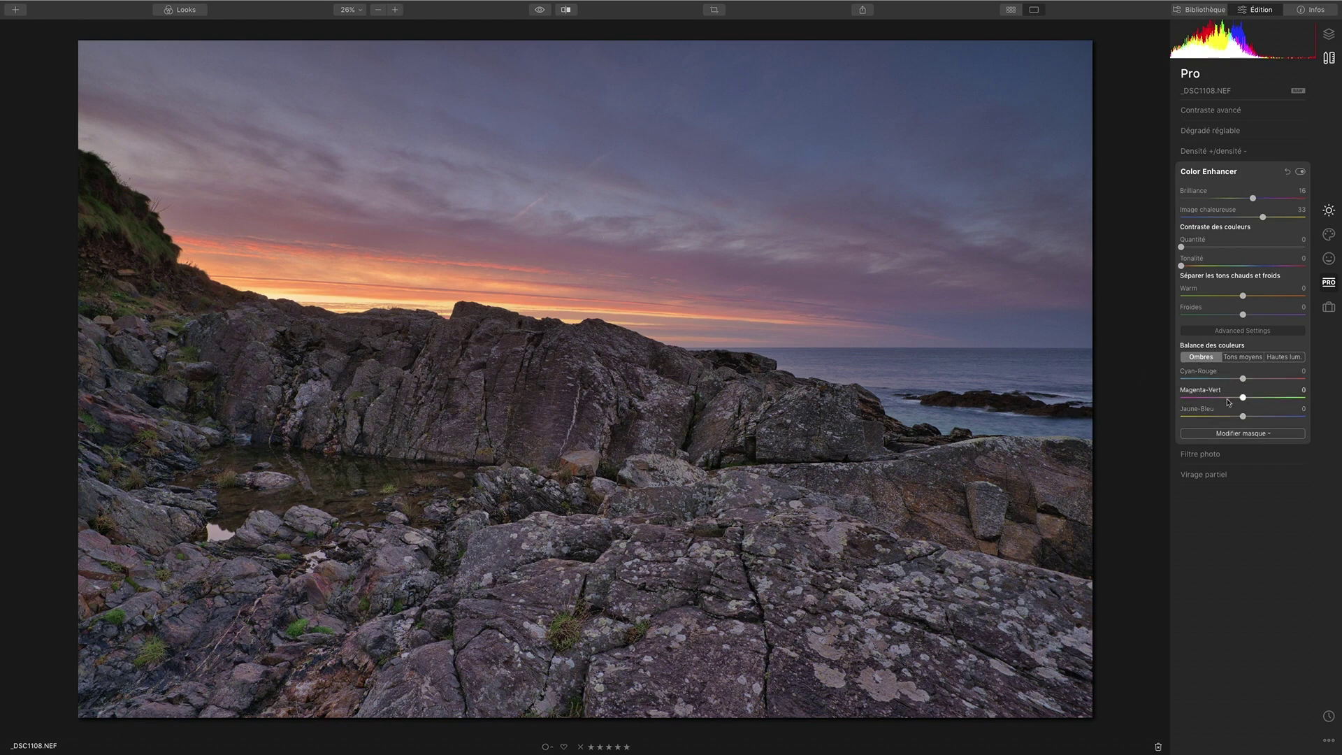
# Try a cyan-green cast in the shadows with Cyan-Rouge at -29 and Magenta-Vert at 22.
pyautogui.moveTo(1243, 378)
pyautogui.mouseDown()
pyautogui.moveTo(1213, 379)
pyautogui.moveTo(1225, 380)
pyautogui.mouseUp()
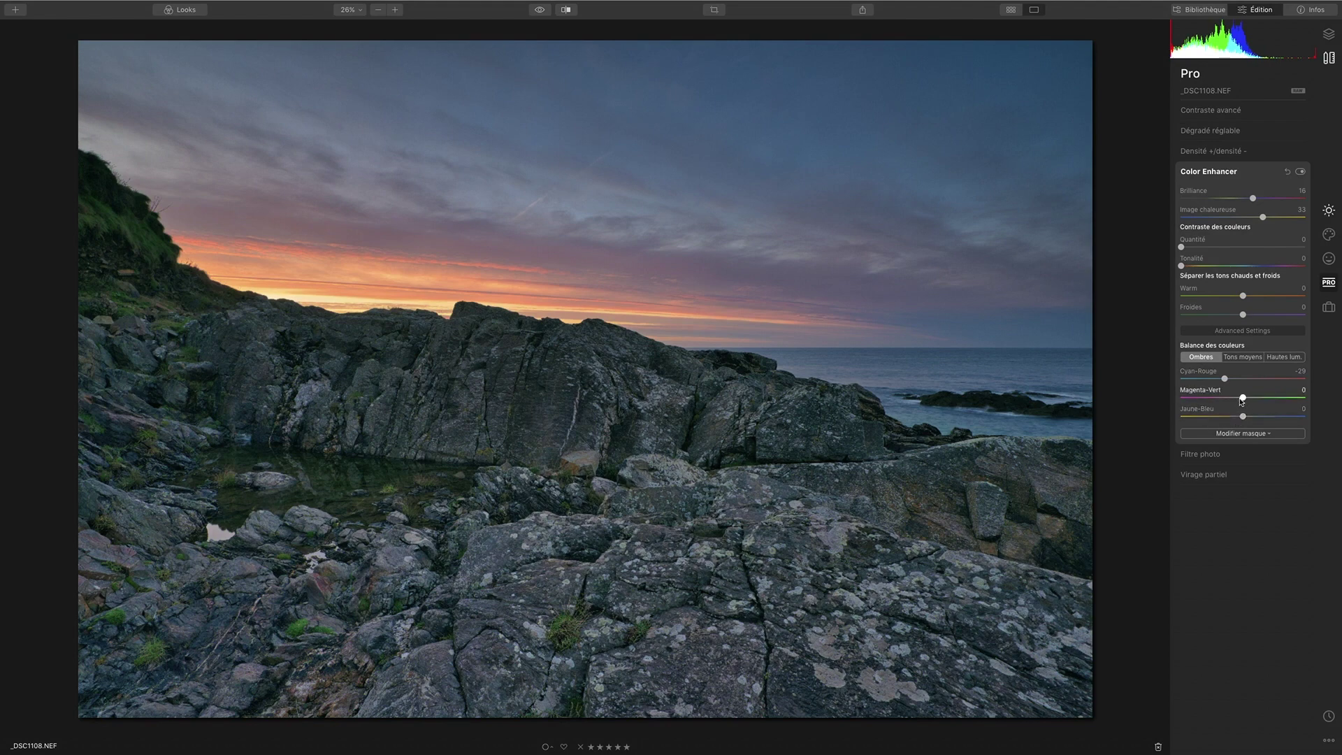
pyautogui.moveTo(1243, 402)
pyautogui.mouseDown()
pyautogui.moveTo(1219, 405)
pyautogui.moveTo(1256, 403)
pyautogui.mouseUp()
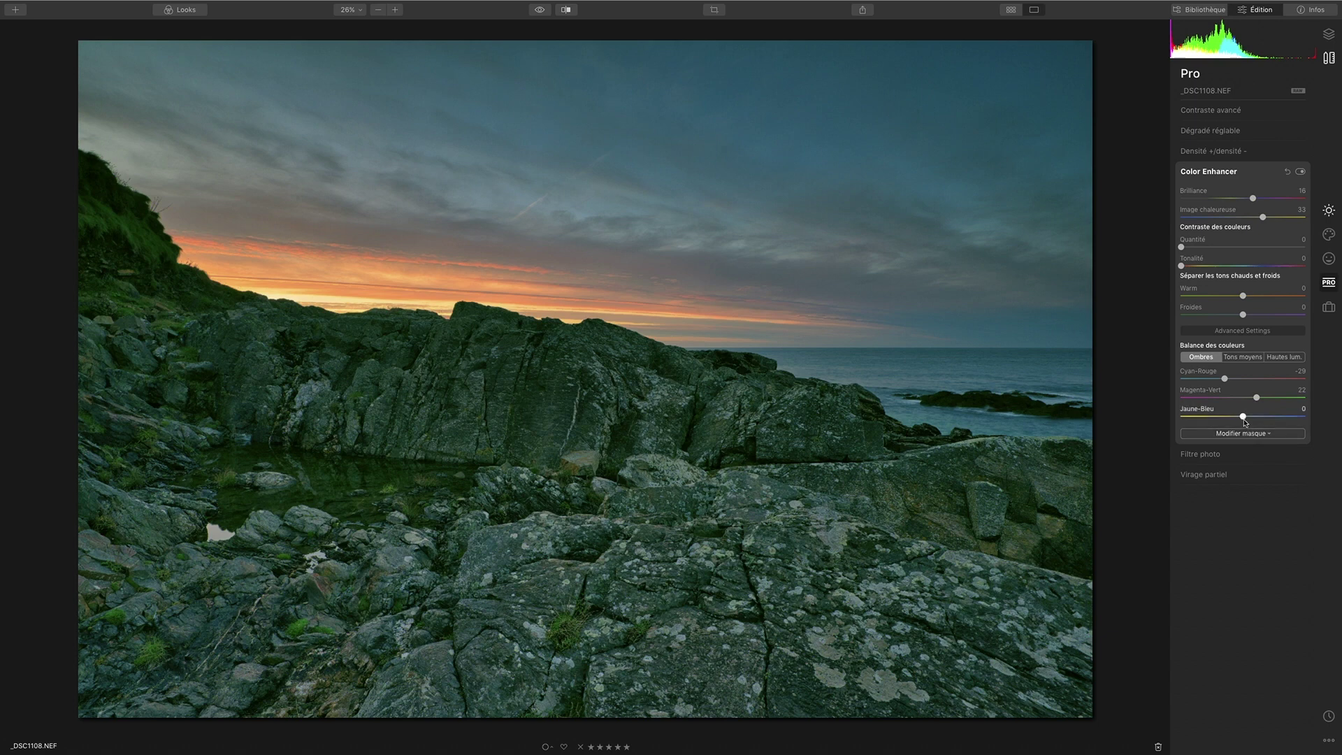
pyautogui.moveTo(1244, 418)
pyautogui.mouseDown()
pyautogui.moveTo(1262, 418)
pyautogui.moveTo(1223, 417)
pyautogui.moveTo(1243, 417)
pyautogui.mouseUp()
# Shift the shadows' balance to Cyan-Rouge 17, Magenta-Vert -6 and Jaune-Bleu 14, compare with the original, and soften it to 10, -3 and 8.
pyautogui.moveTo(1224, 378)
pyautogui.mouseDown()
pyautogui.moveTo(1256, 378)
pyautogui.moveTo(1254, 398)
pyautogui.moveTo(1238, 398)
pyautogui.mouseUp()
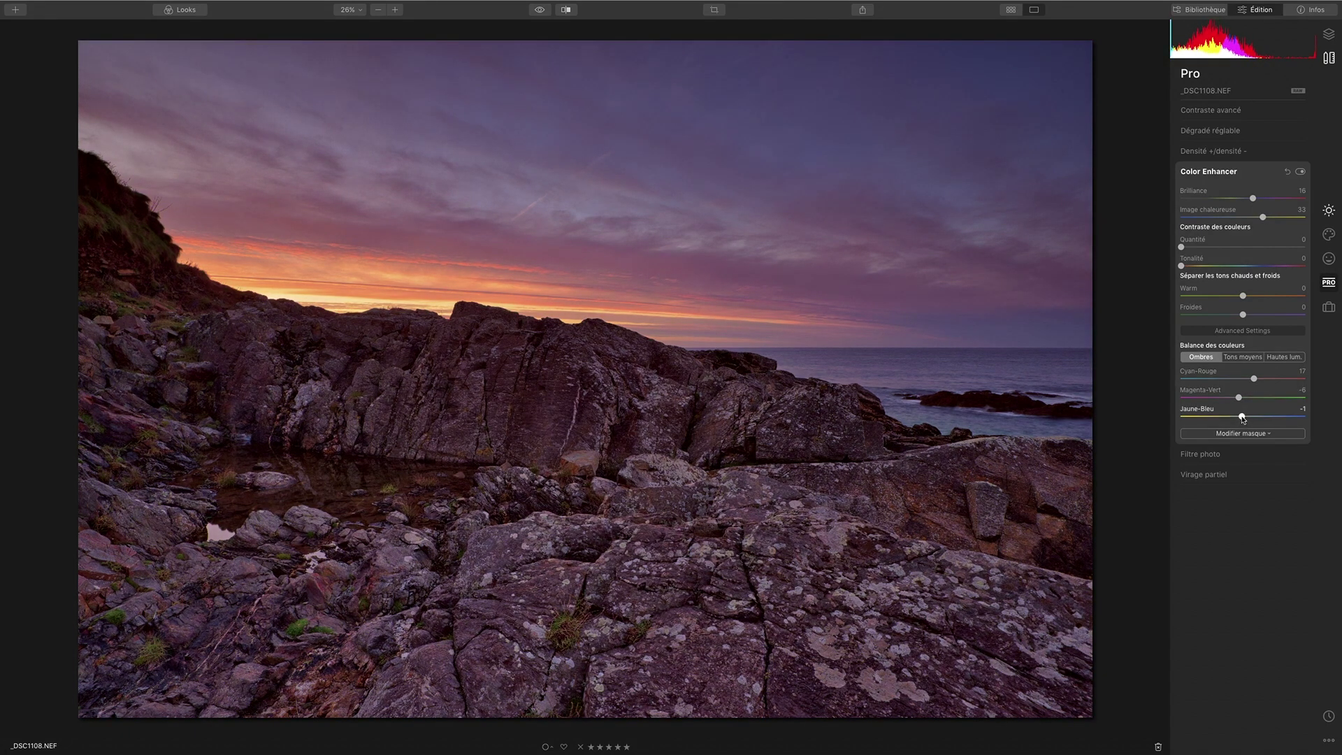
pyautogui.moveTo(1243, 417); pyautogui.dragTo(1251, 417)
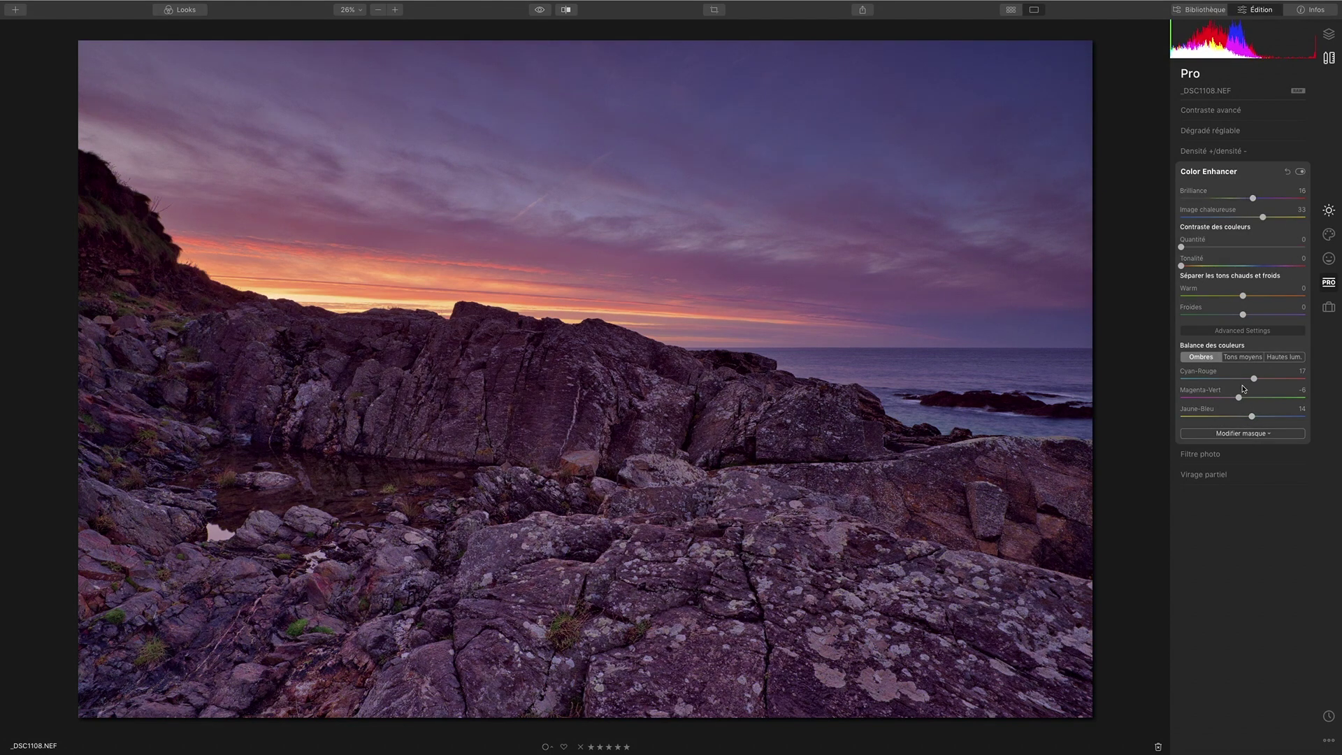
pyautogui.click(540, 11)
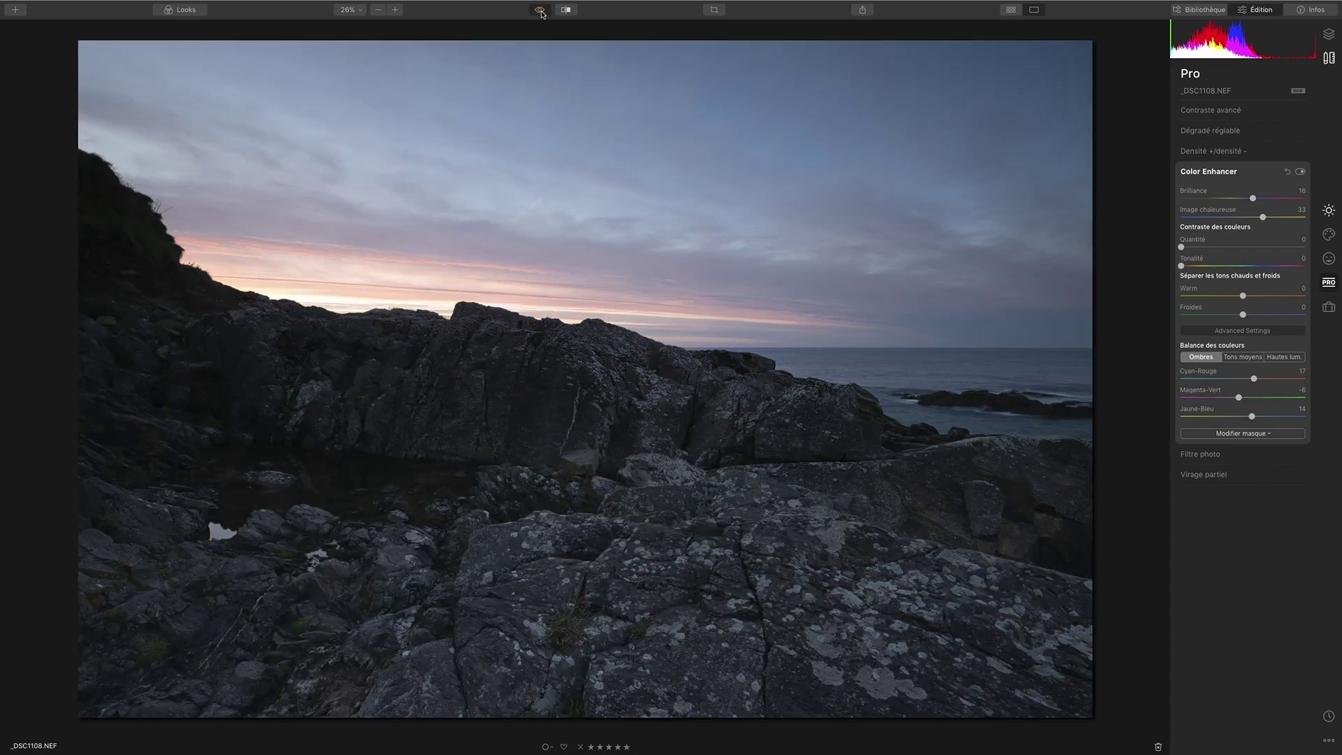
pyautogui.click(541, 11)
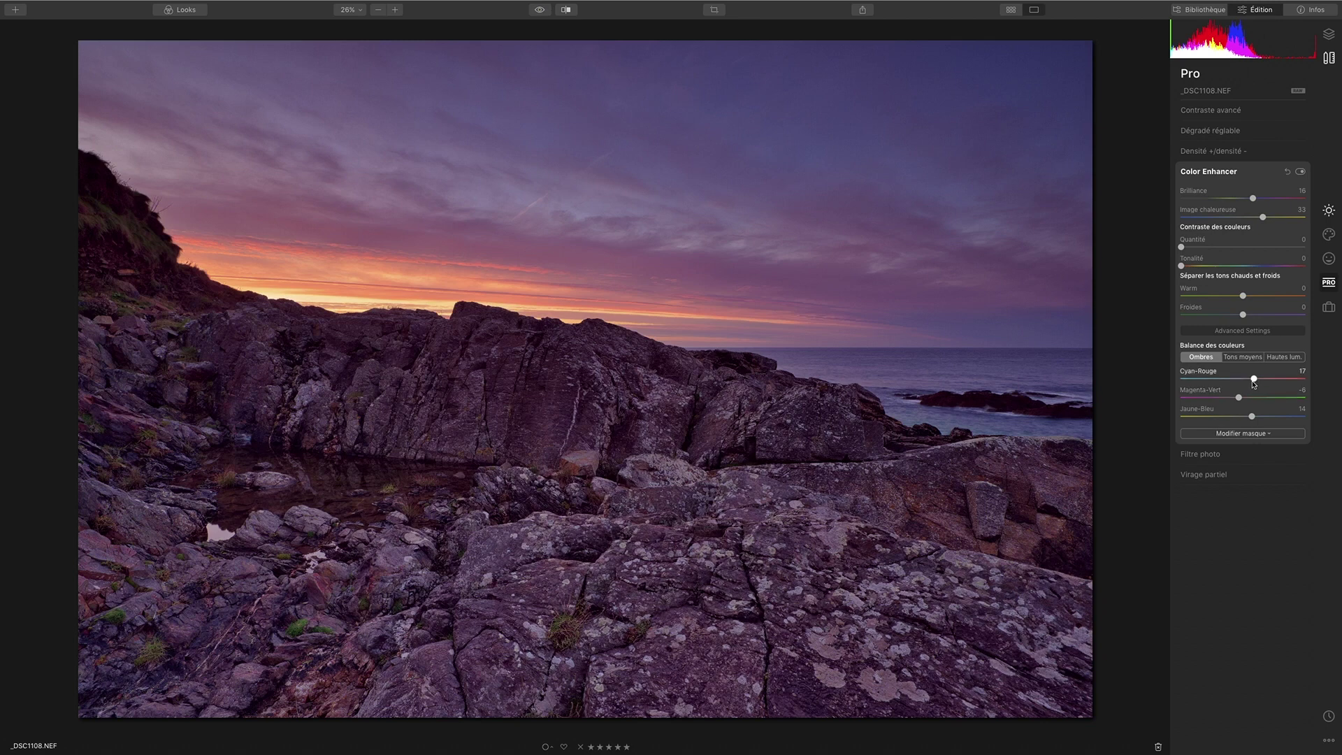
pyautogui.moveTo(1256, 379); pyautogui.dragTo(1249, 418)
# Adjust the midtones' colour balance to Cyan-Rouge about -18, Magenta-Vert about 18 and Jaune-Bleu -8, checking the shadows' settings in between.
pyautogui.click(1242, 357)
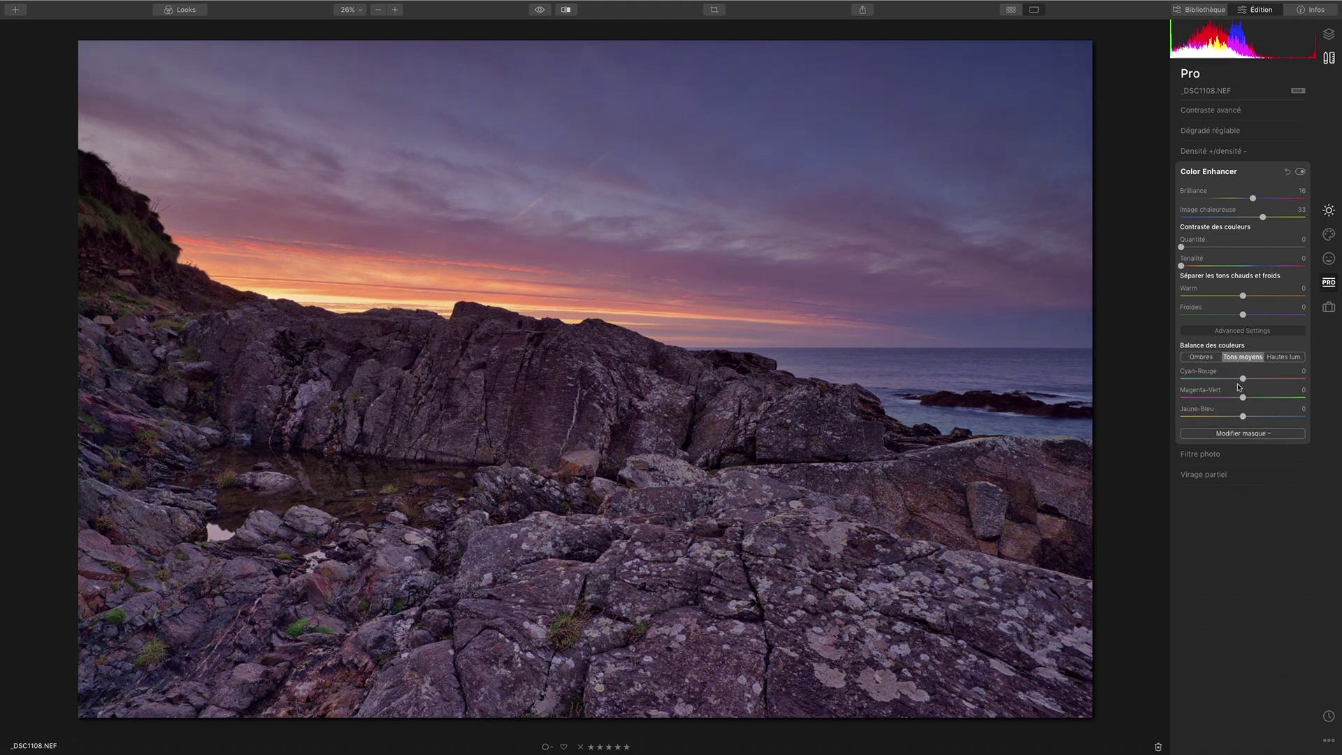
pyautogui.moveTo(1246, 379)
pyautogui.mouseDown()
pyautogui.moveTo(1227, 381)
pyautogui.moveTo(1236, 398)
pyautogui.mouseUp()
pyautogui.click(1207, 360)
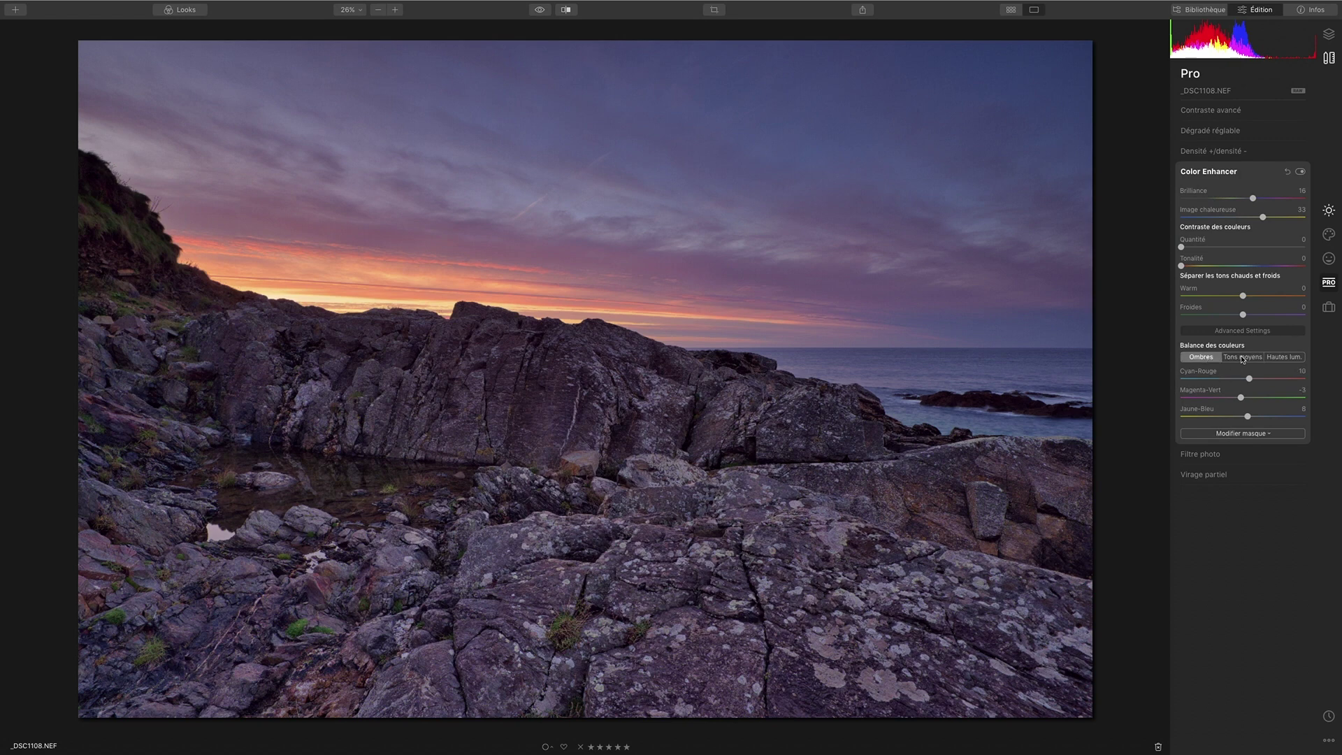
pyautogui.click(1240, 358)
pyautogui.moveTo(1239, 398); pyautogui.dragTo(1254, 398)
pyautogui.click(1206, 359)
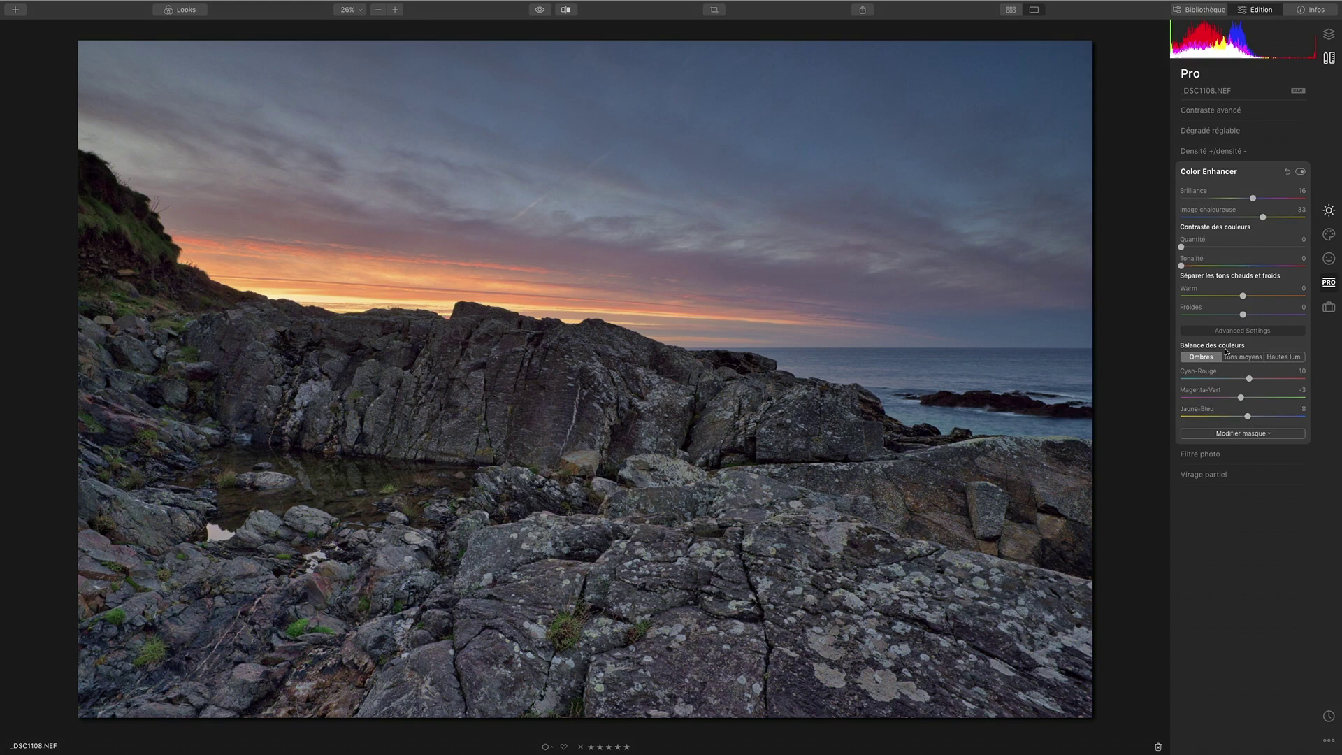
pyautogui.click(1239, 358)
pyautogui.moveTo(1244, 418); pyautogui.dragTo(1238, 417)
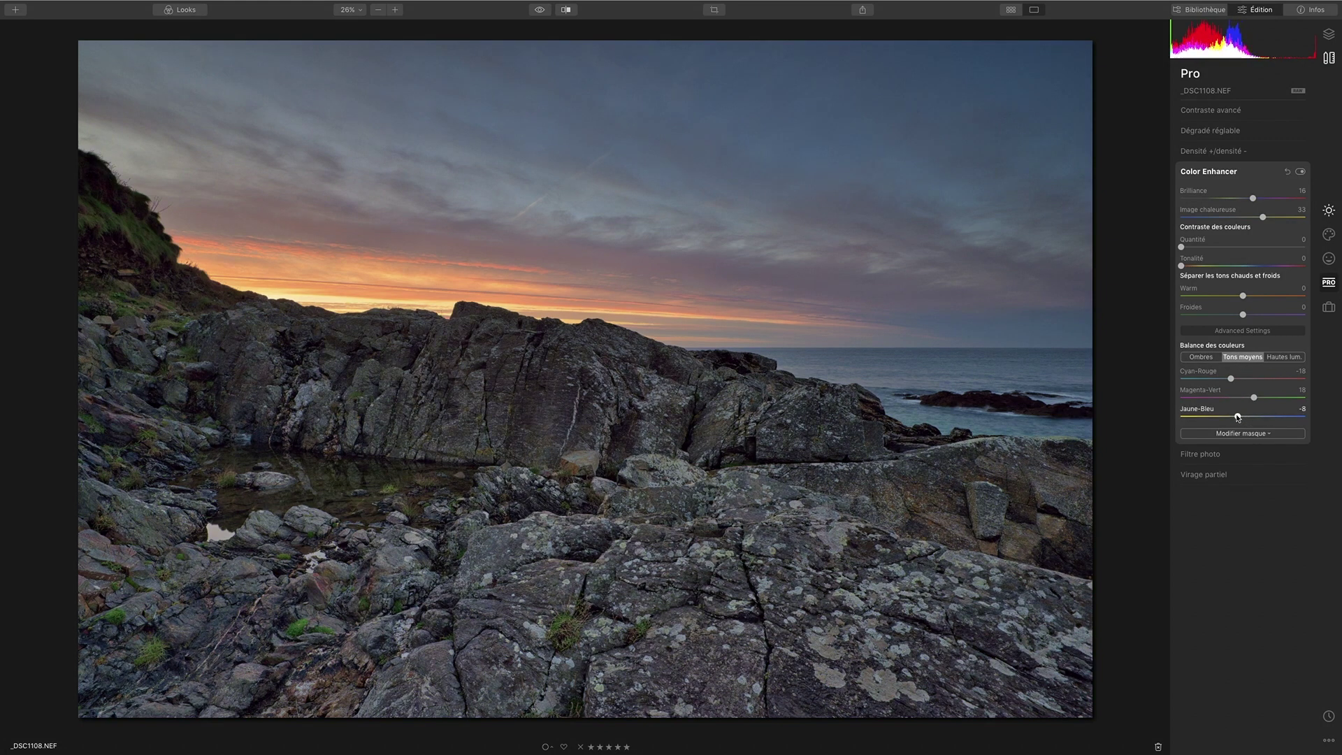
# Set the highlights' Cyan-Rouge balance to -24.
pyautogui.click(1283, 358)
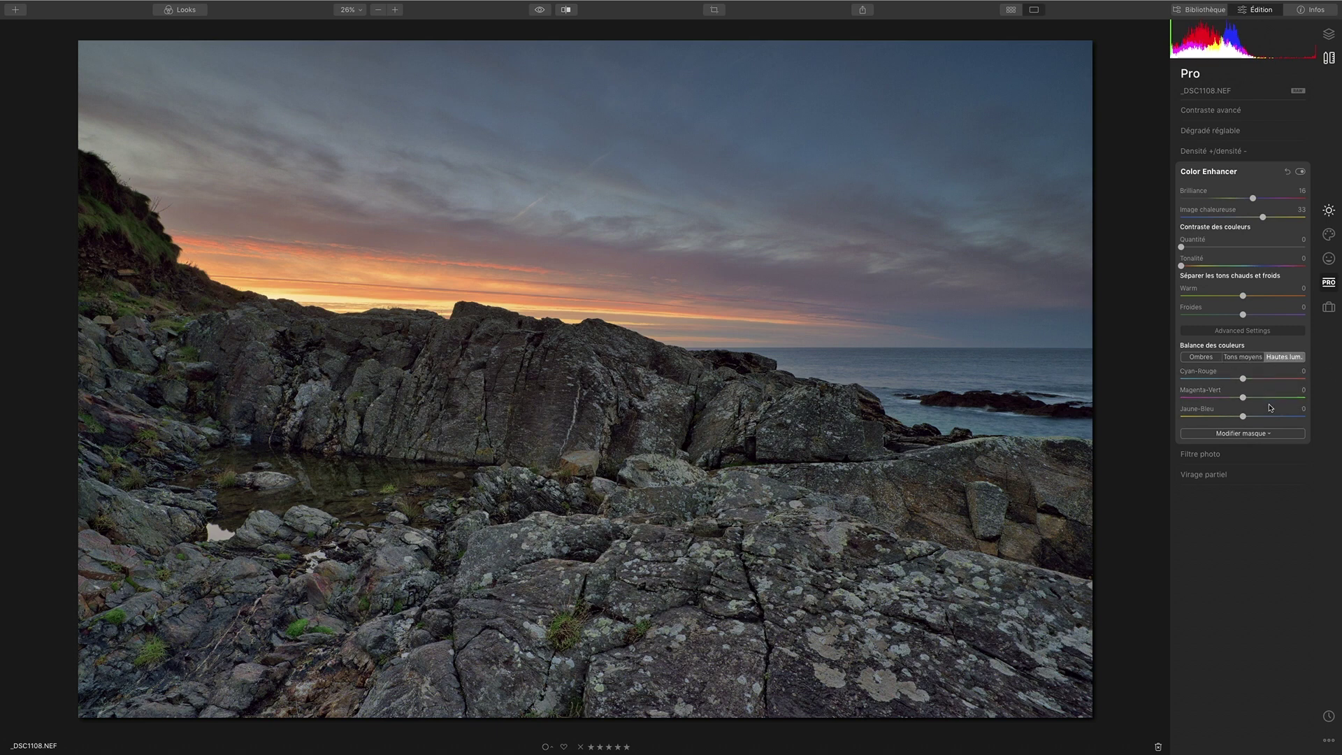
pyautogui.click(1202, 358)
pyautogui.click(1290, 358)
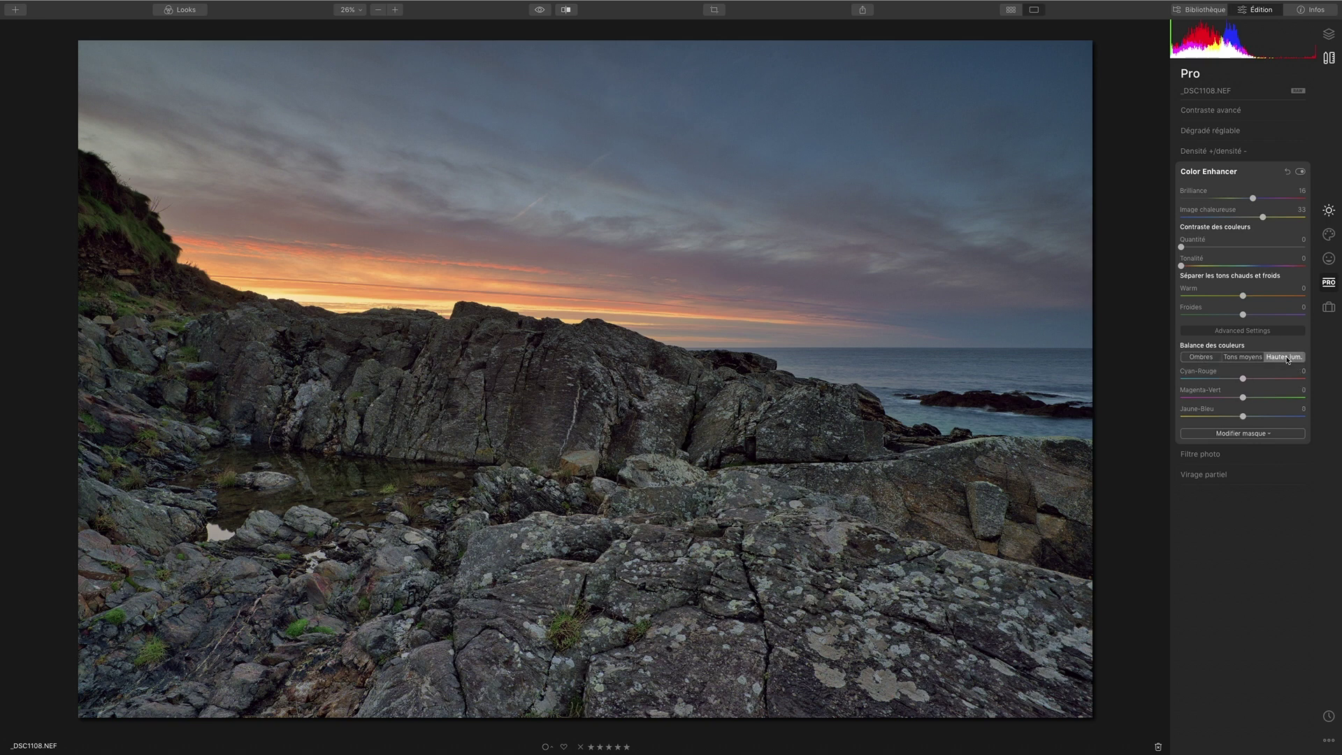
pyautogui.moveTo(1245, 378); pyautogui.dragTo(1230, 379)
pyautogui.click(1231, 378)
pyautogui.moveTo(1221, 378); pyautogui.dragTo(1228, 379)
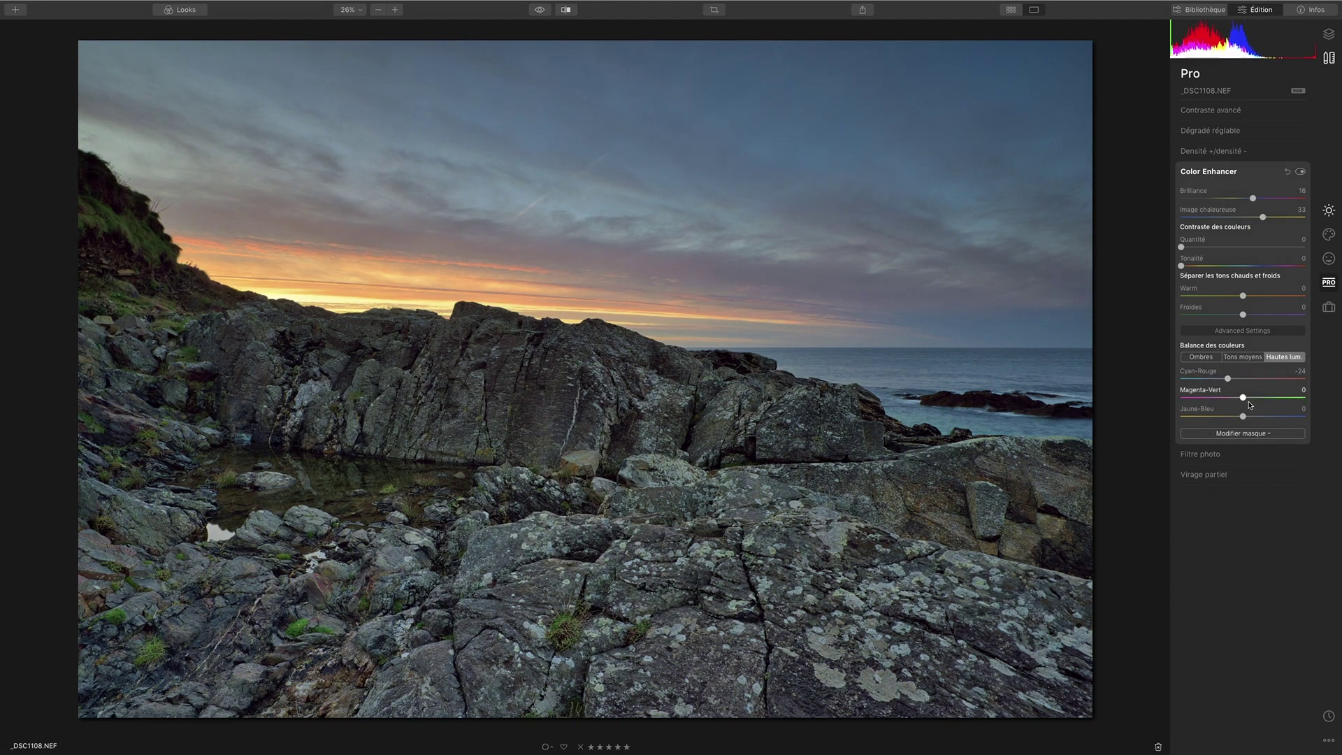
# Set the highlights' Magenta-Vert to 11 and Jaune-Bleu to 17, and compare the photo with the original.
pyautogui.click(1204, 358)
pyautogui.click(1284, 357)
pyautogui.moveTo(1247, 400); pyautogui.dragTo(1253, 398)
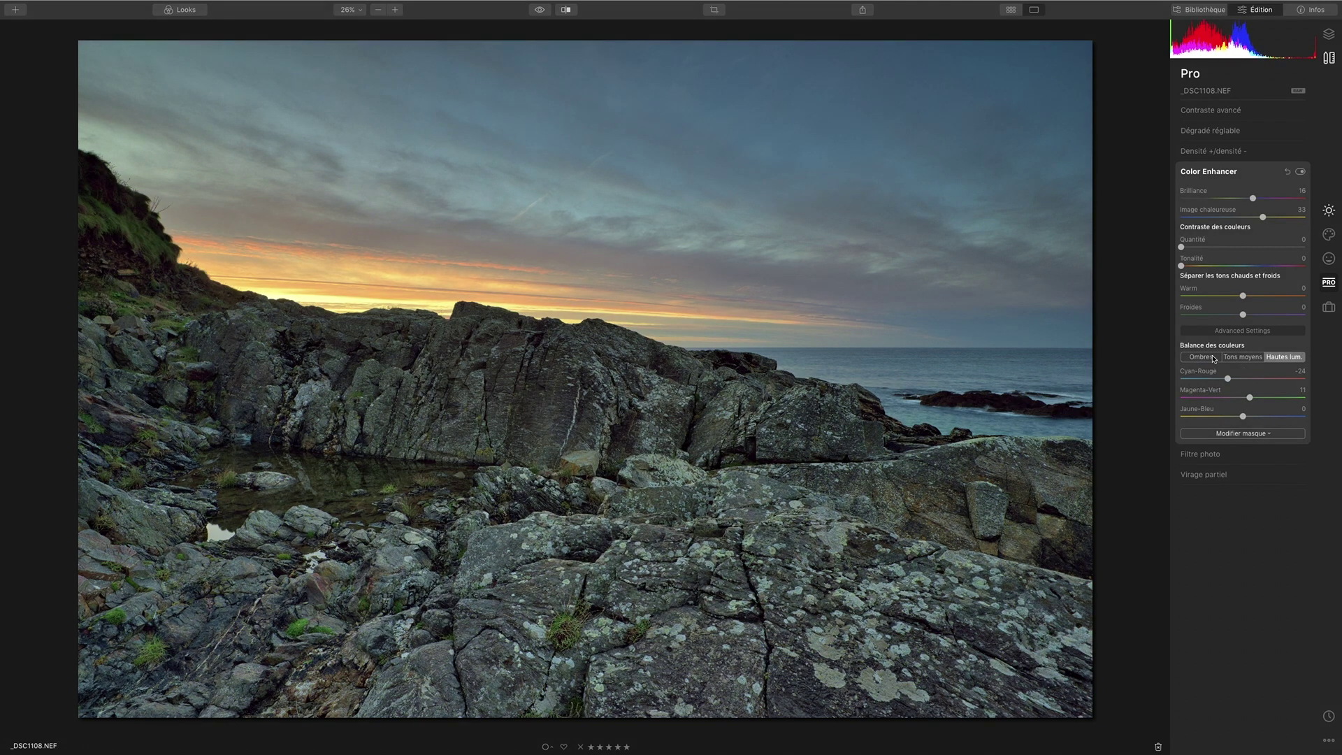
pyautogui.click(1215, 357)
pyautogui.click(1279, 357)
pyautogui.moveTo(1253, 417); pyautogui.dragTo(1254, 418)
pyautogui.click(539, 11)
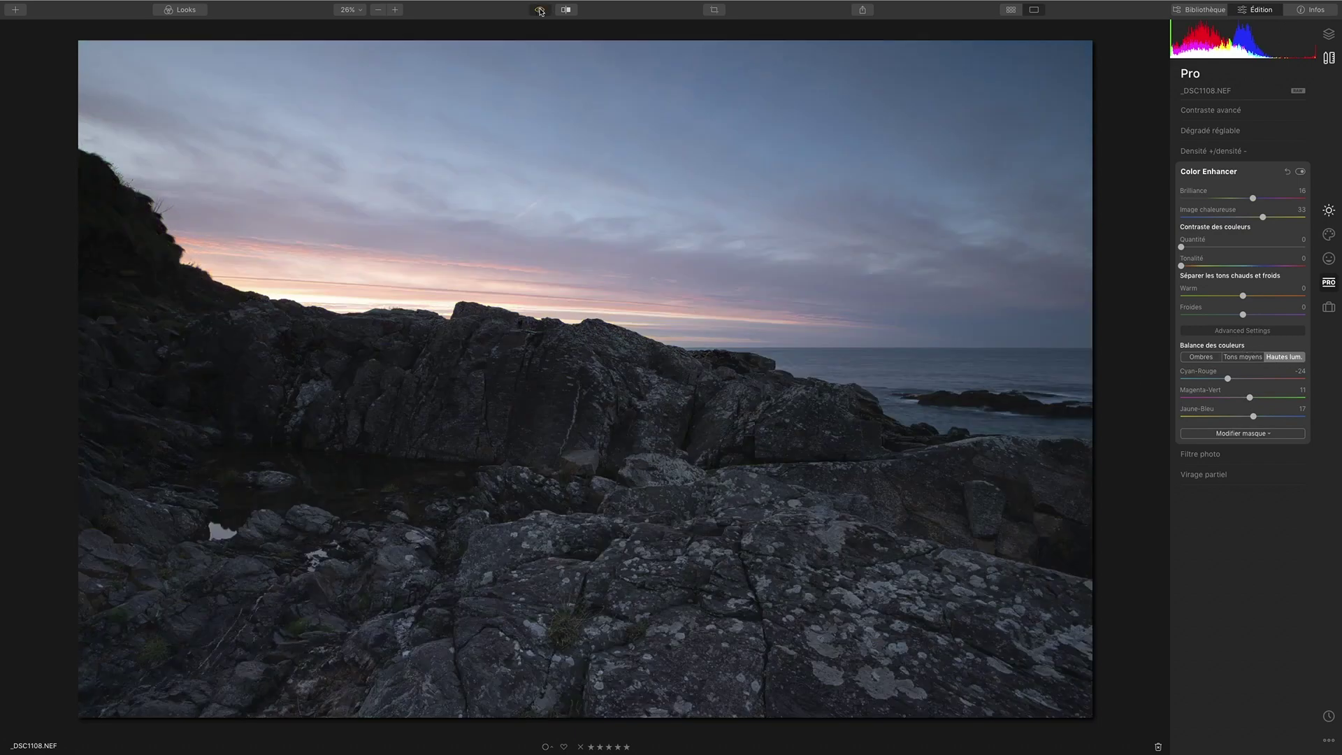
pyautogui.click(541, 11)
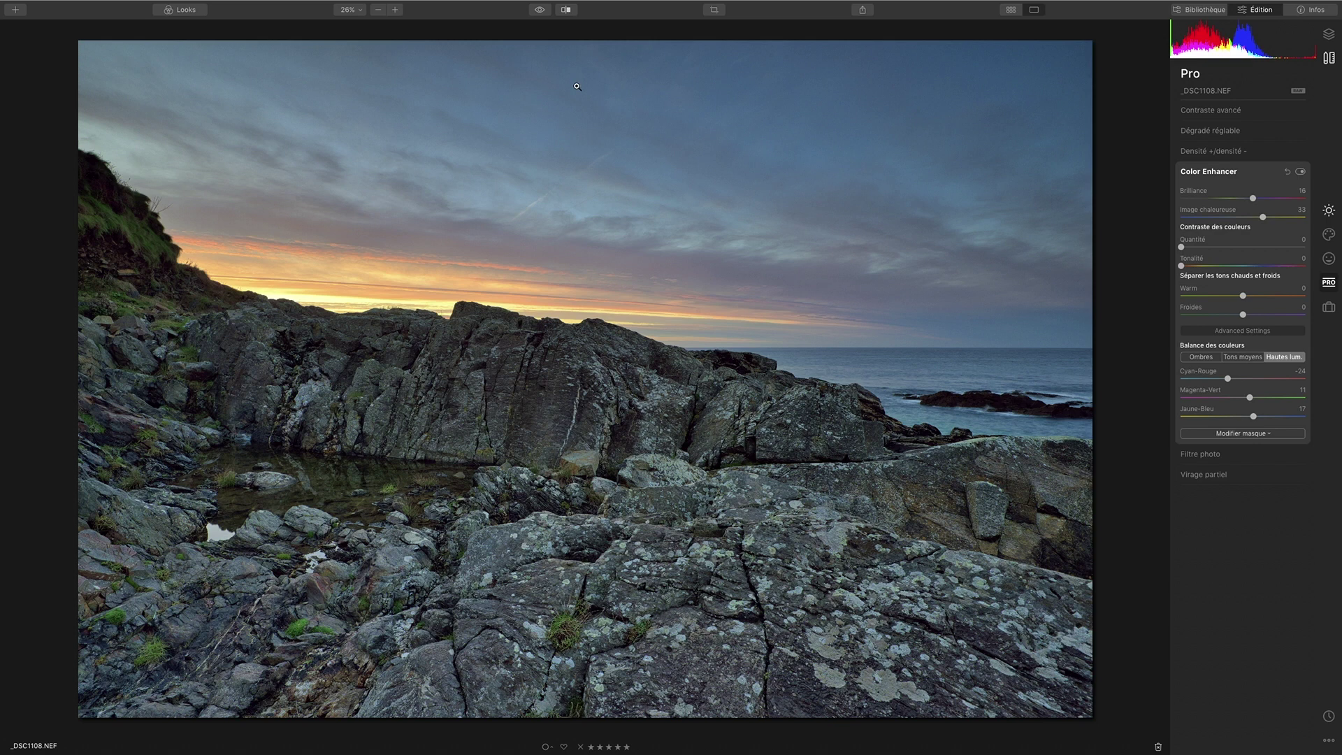
# Try a stronger Brilliance at 55, ease it to 51, and compare the photo with the original.
pyautogui.click(1200, 357)
pyautogui.moveTo(1252, 198); pyautogui.dragTo(1275, 200)
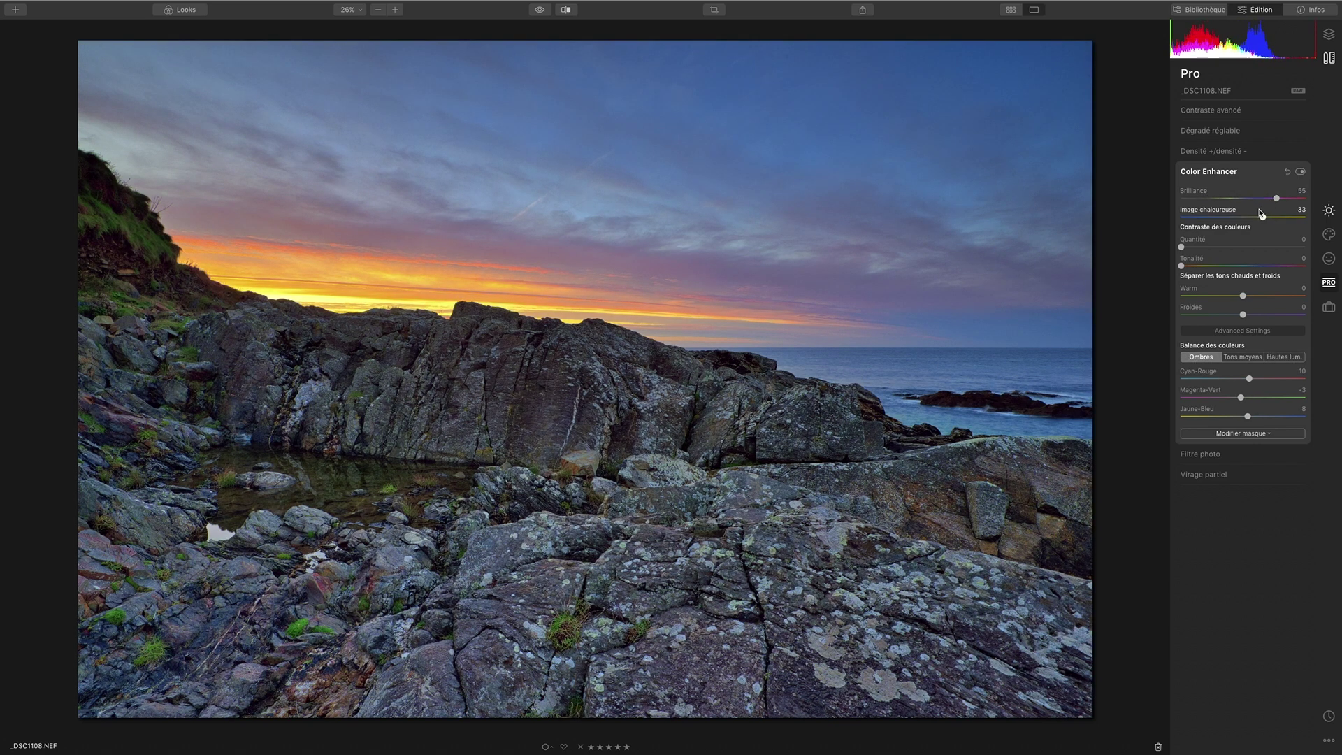
pyautogui.moveTo(1276, 197); pyautogui.dragTo(1273, 198)
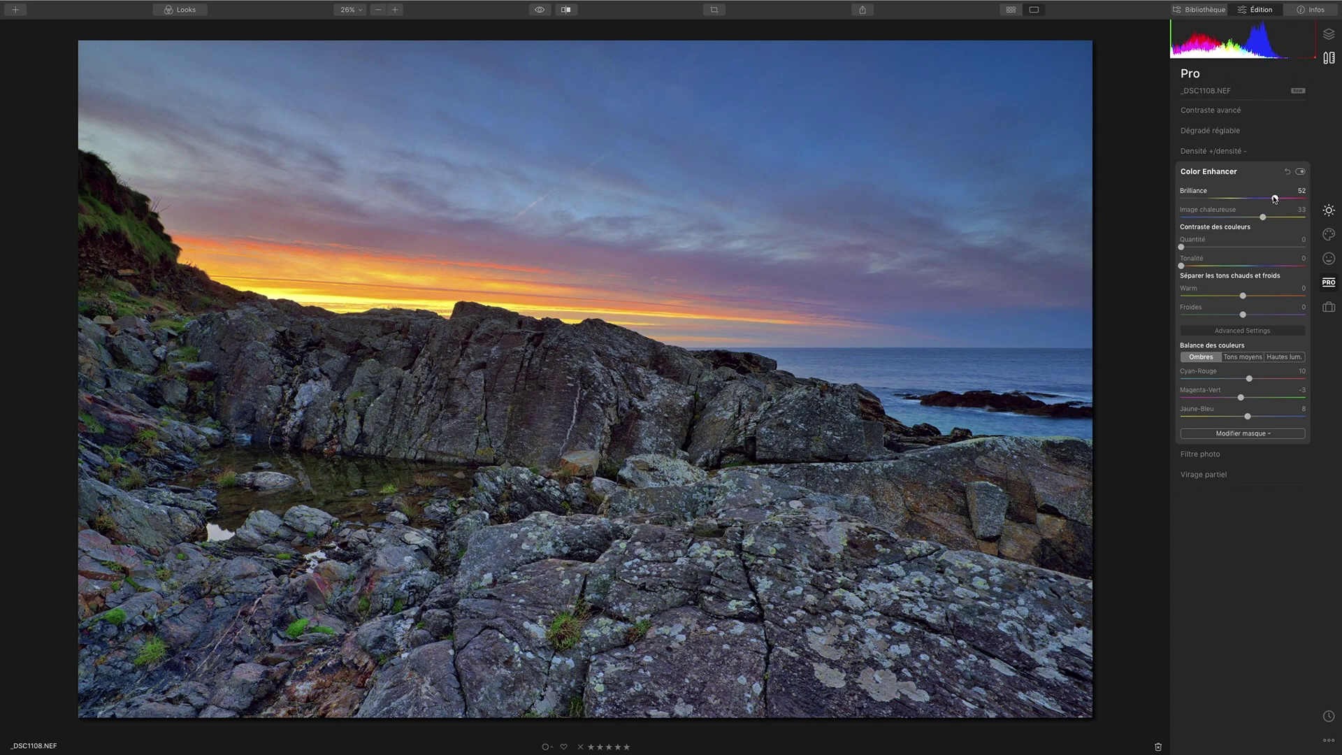
pyautogui.click(540, 9)
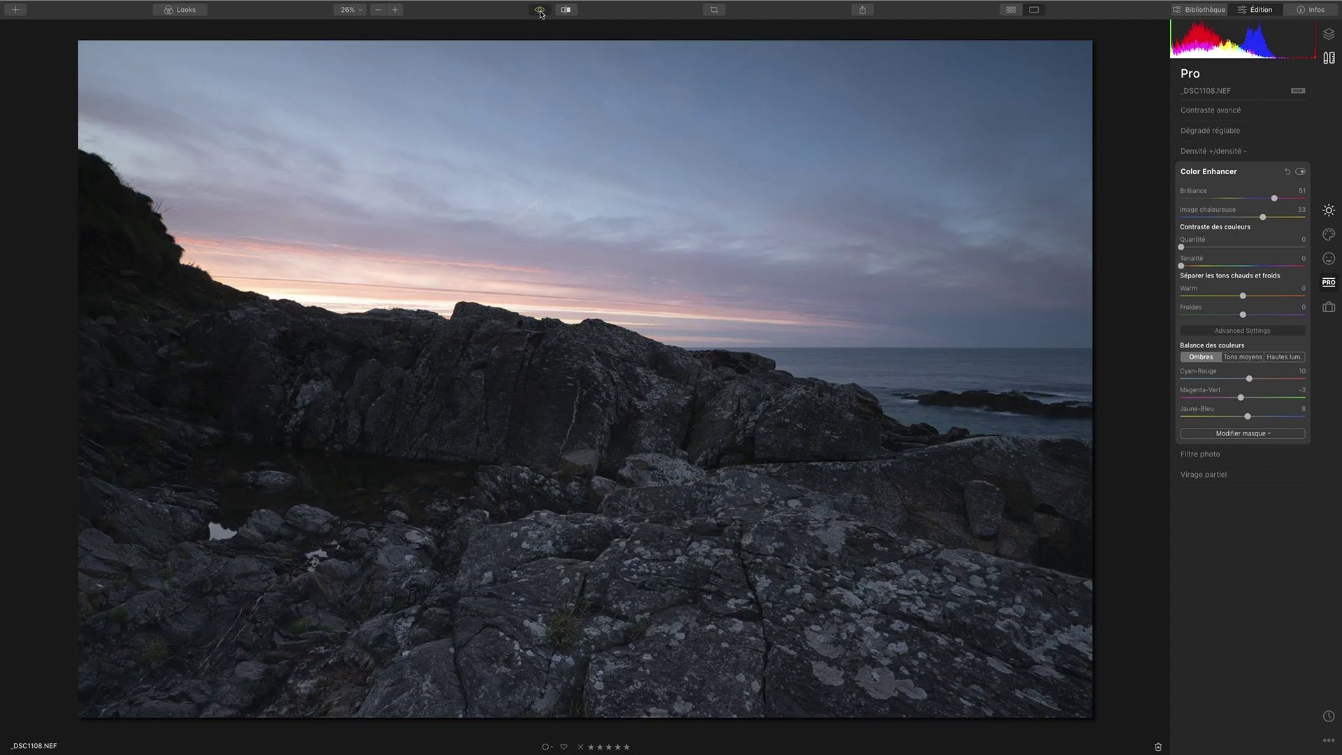
pyautogui.click(540, 12)
# Try Brilliance at 22 and 13 and Image chaleureuse at -6, with Warm at 21 and Froides at 31 and -64.
pyautogui.moveTo(1274, 197); pyautogui.dragTo(1238, 217)
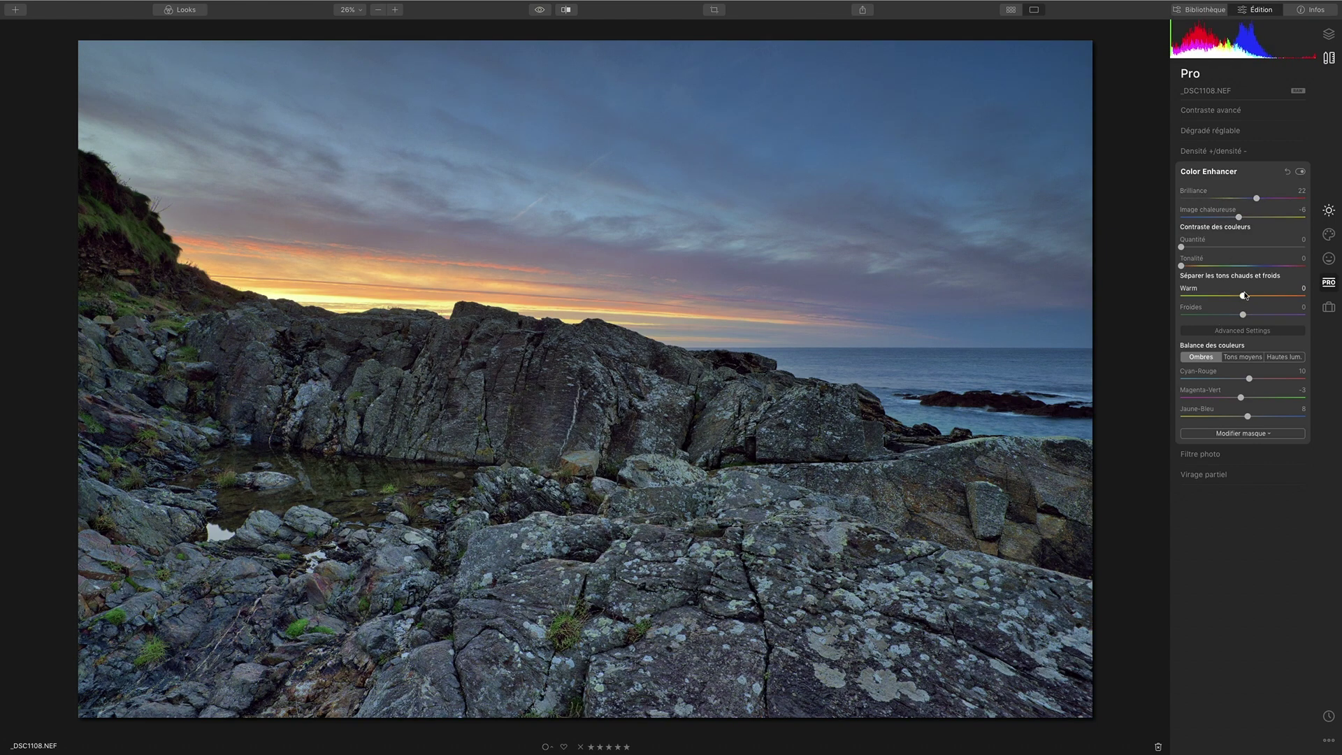
pyautogui.moveTo(1243, 296)
pyautogui.mouseDown()
pyautogui.moveTo(1270, 297)
pyautogui.moveTo(1253, 296)
pyautogui.moveTo(1267, 314)
pyautogui.moveTo(1233, 315)
pyautogui.moveTo(1265, 310)
pyautogui.mouseUp()
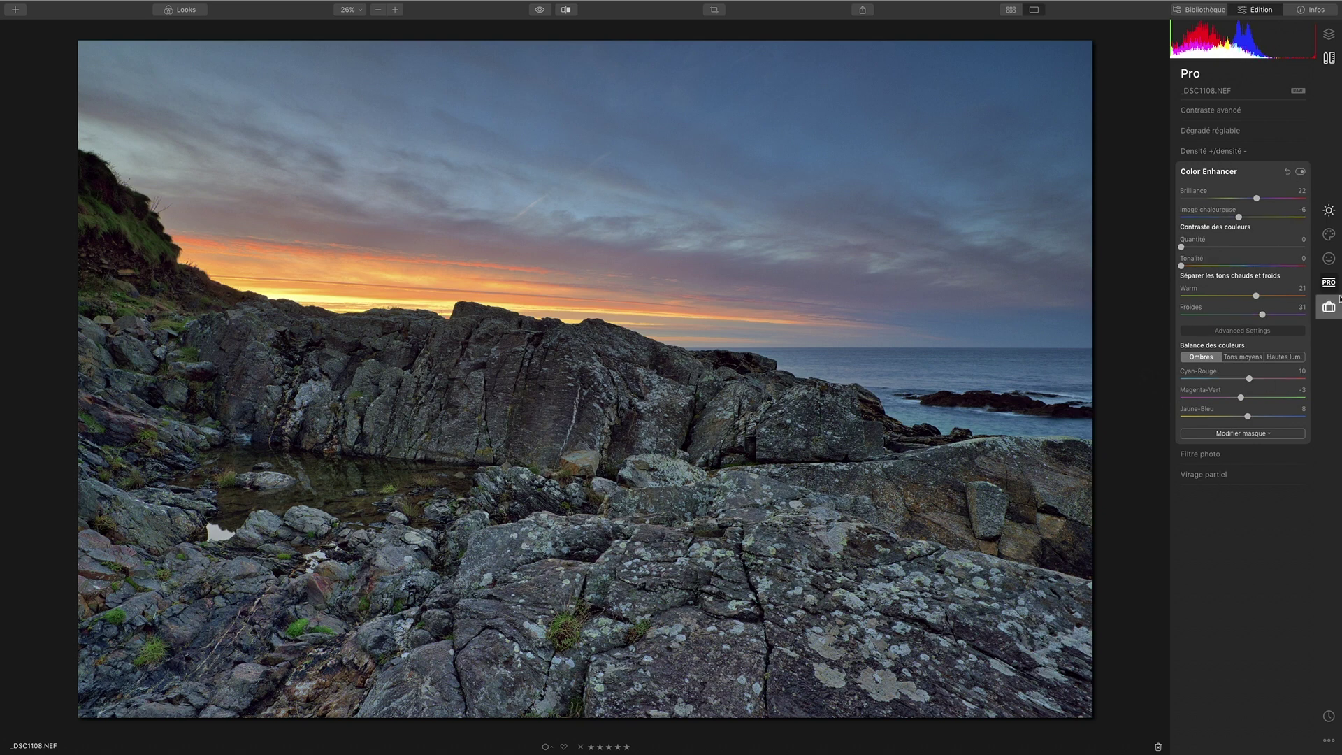
pyautogui.moveTo(1256, 198); pyautogui.dragTo(1250, 198)
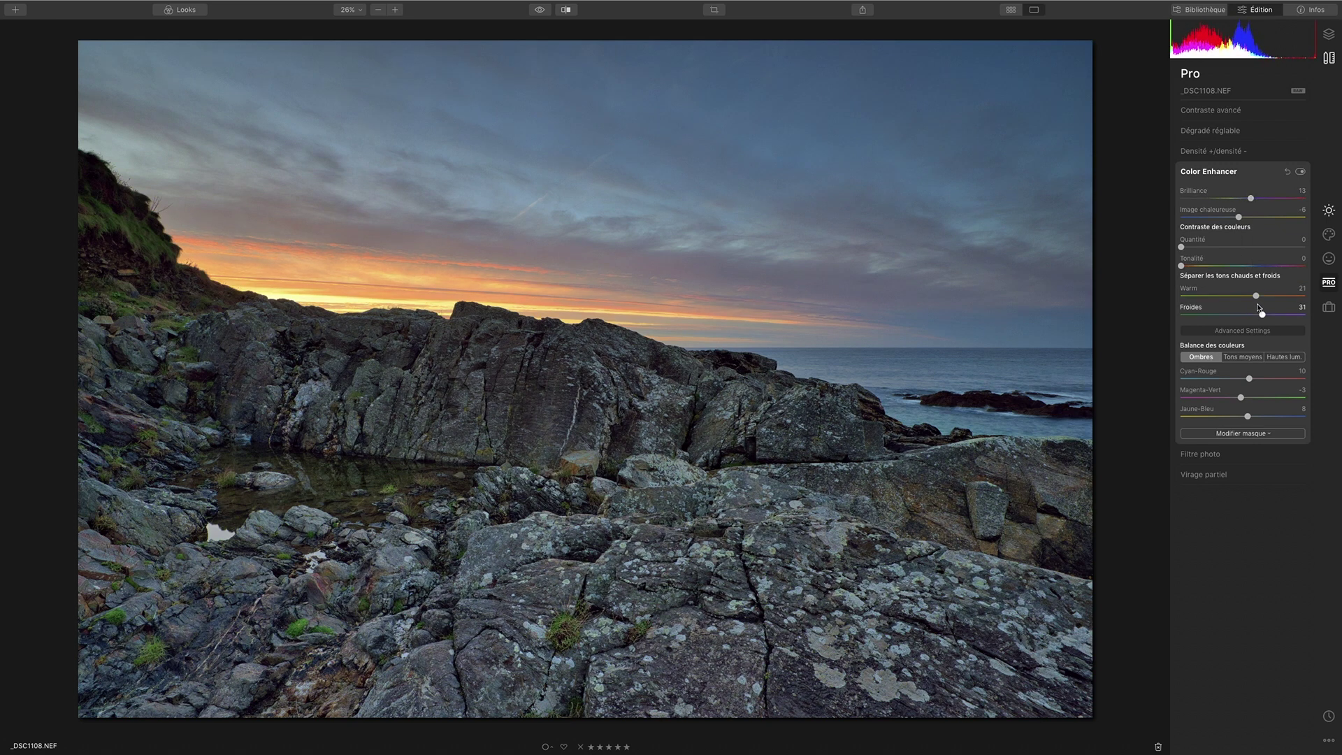
pyautogui.moveTo(1262, 316); pyautogui.dragTo(1202, 316)
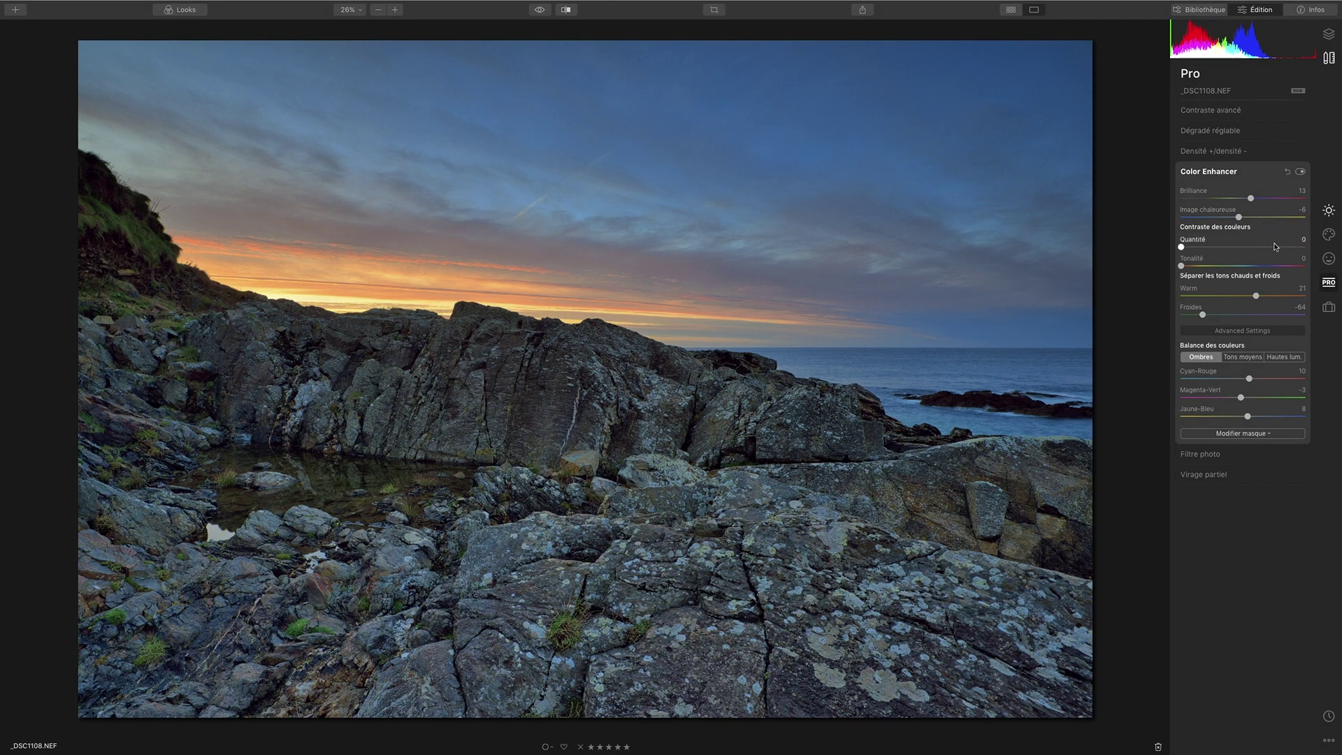
# Compare the photo with and without the Color Enhancer filter twice.
pyautogui.click(1300, 172)
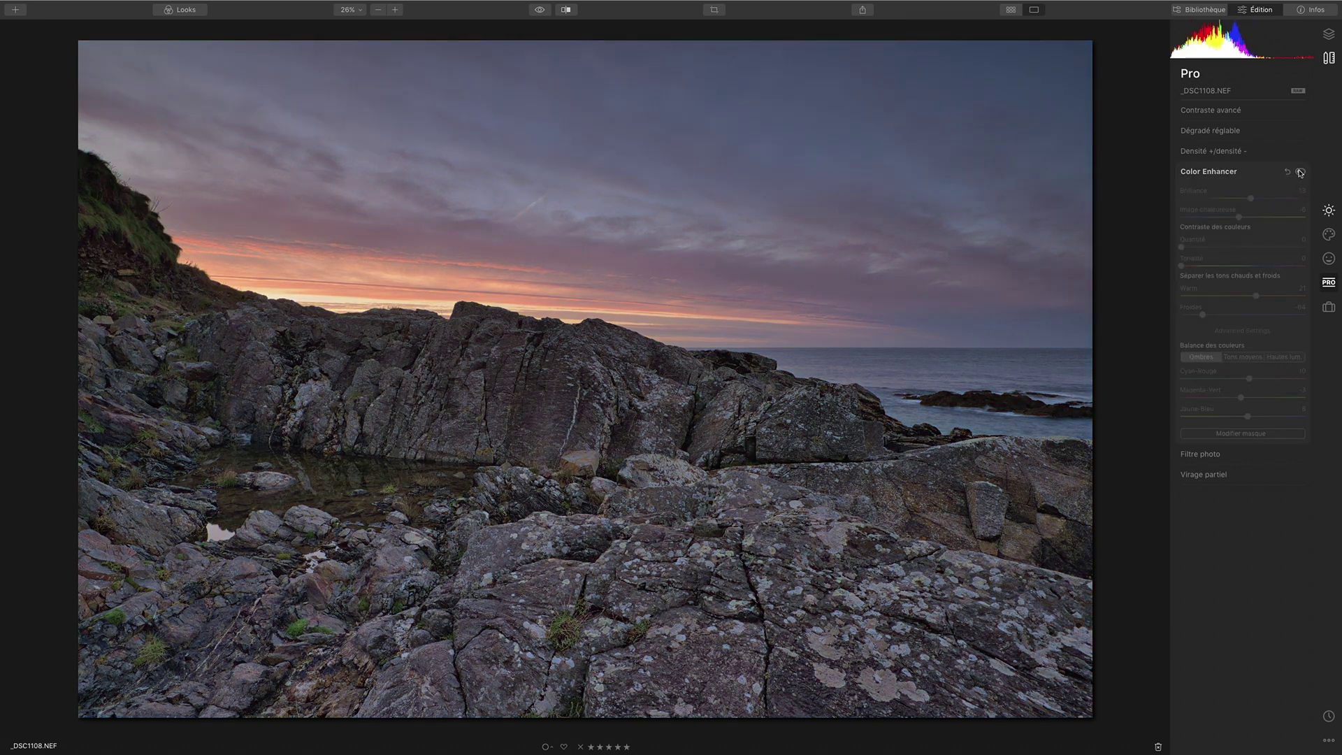
pyautogui.click(1300, 172)
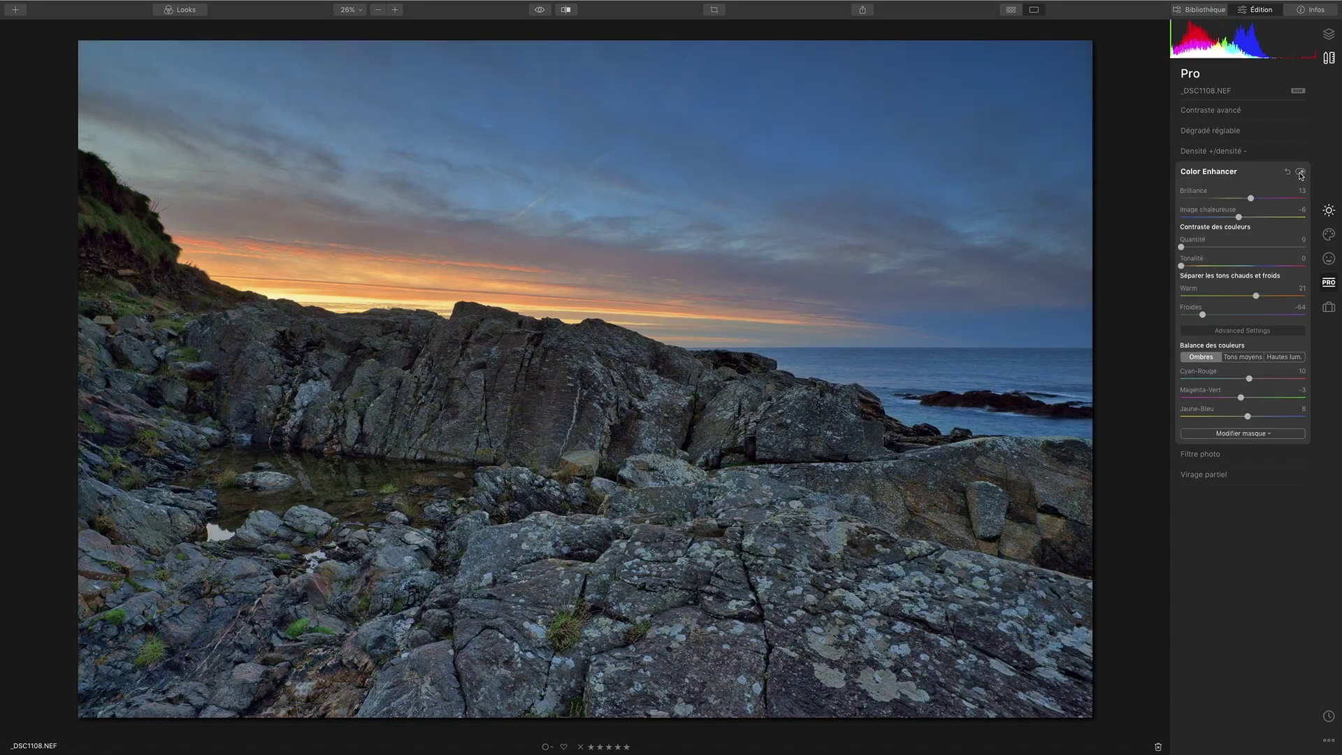
pyautogui.click(1301, 172)
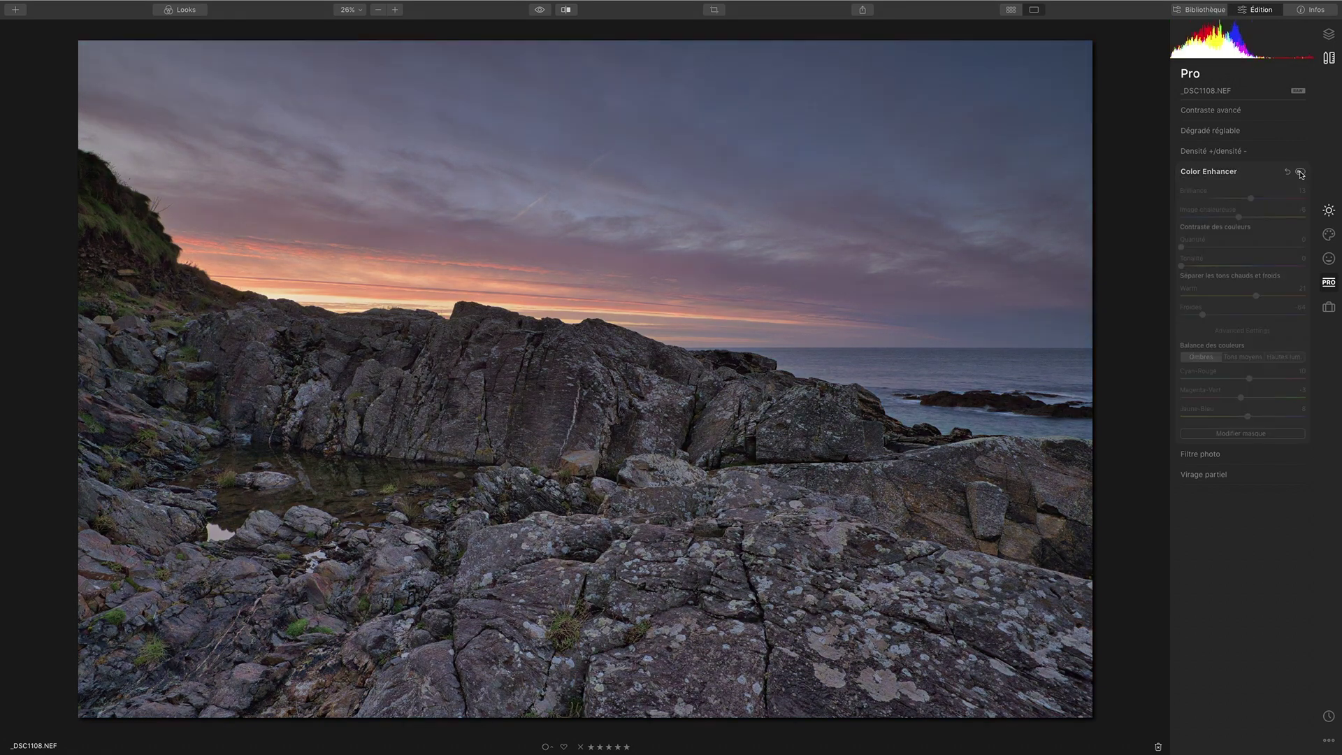
pyautogui.click(1301, 172)
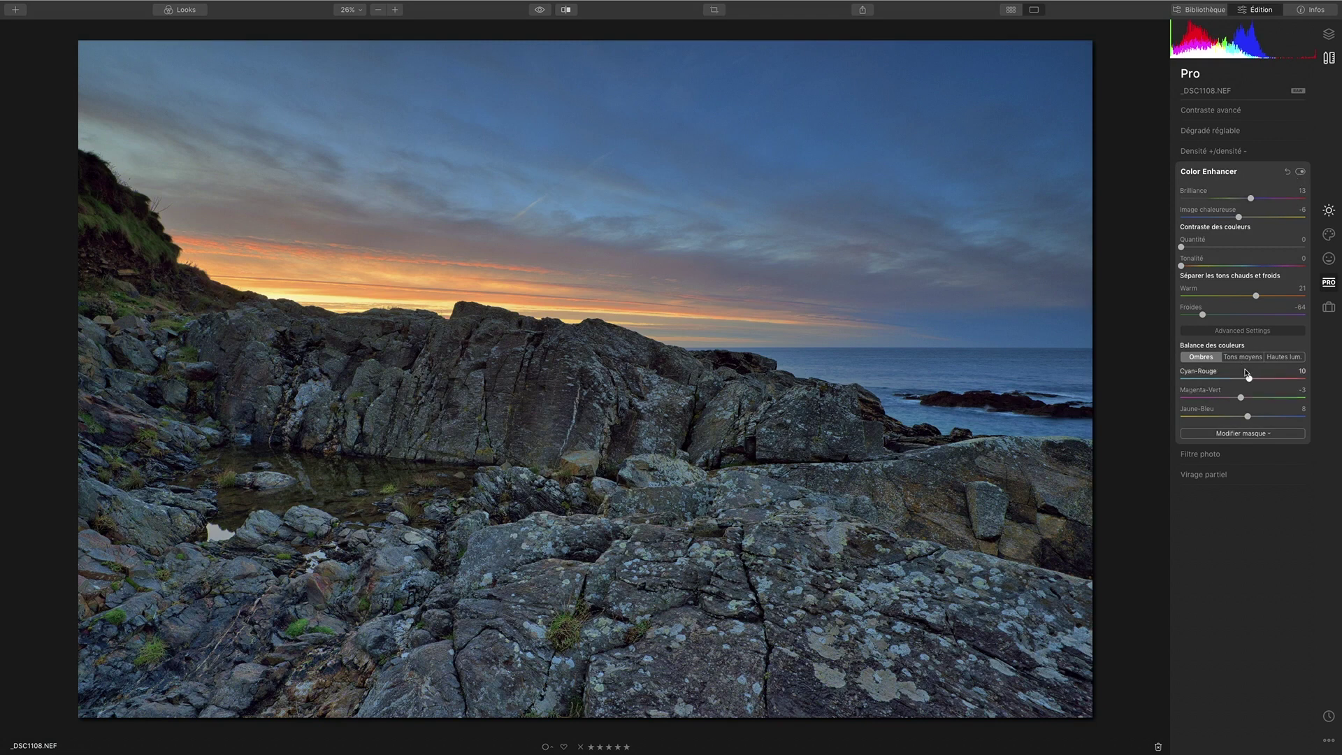
# Try a magenta cast through the colour balance, with the shadows at Cyan-Rouge -2, Magenta-Vert -17 and Jaune-Bleu -8.
pyautogui.moveTo(1247, 379); pyautogui.dragTo(1239, 379)
pyautogui.moveTo(1241, 398)
pyautogui.mouseDown()
pyautogui.moveTo(1237, 416)
pyautogui.moveTo(1240, 378)
pyautogui.mouseUp()
pyautogui.click(1242, 357)
pyautogui.click(1284, 358)
pyautogui.click(1242, 357)
pyautogui.moveTo(1238, 398); pyautogui.dragTo(1232, 398)
pyautogui.click(1201, 357)
pyautogui.moveTo(1227, 379); pyautogui.dragTo(1237, 417)
# Try Brilliance at -34, Image chaleureuse at -33 and Warm at -21, and compare with the Color Enhancer effect off.
pyautogui.moveTo(1250, 198); pyautogui.dragTo(1222, 217)
pyautogui.moveTo(1256, 295); pyautogui.dragTo(1230, 295)
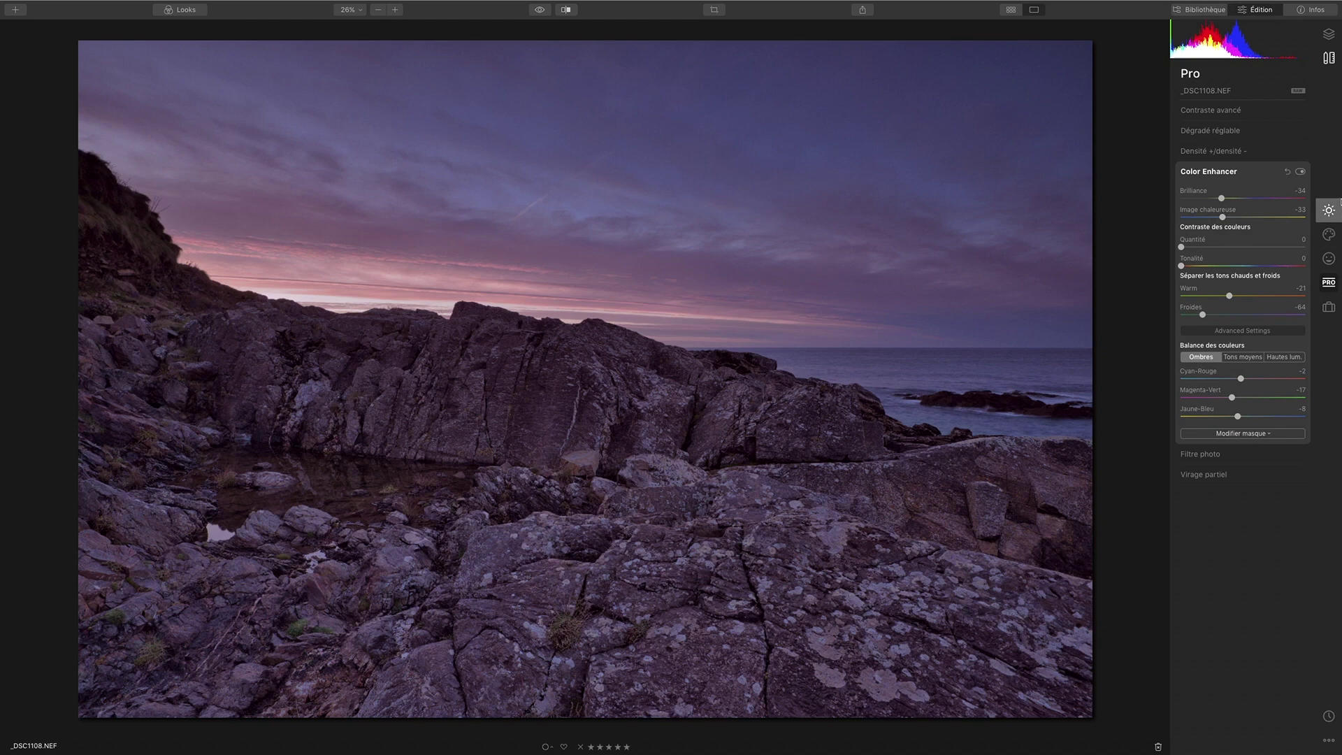
pyautogui.click(1300, 172)
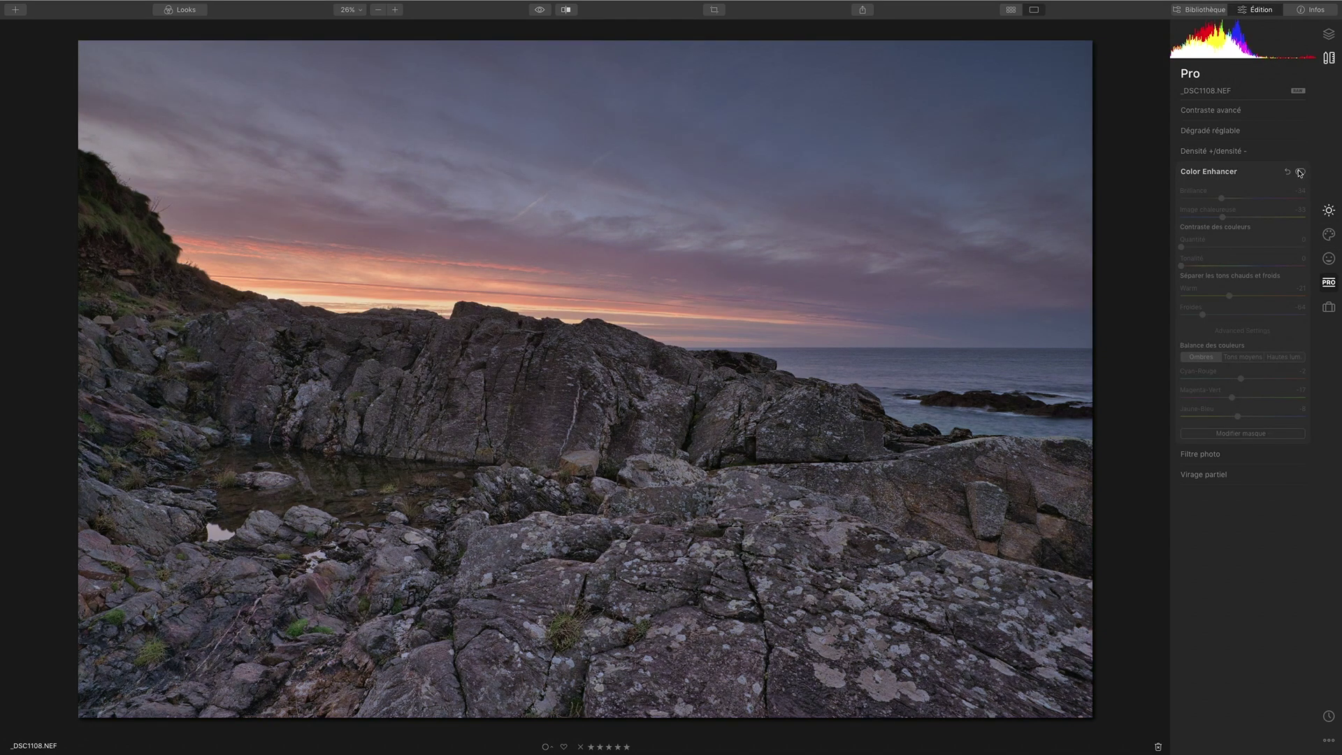
pyautogui.click(1300, 171)
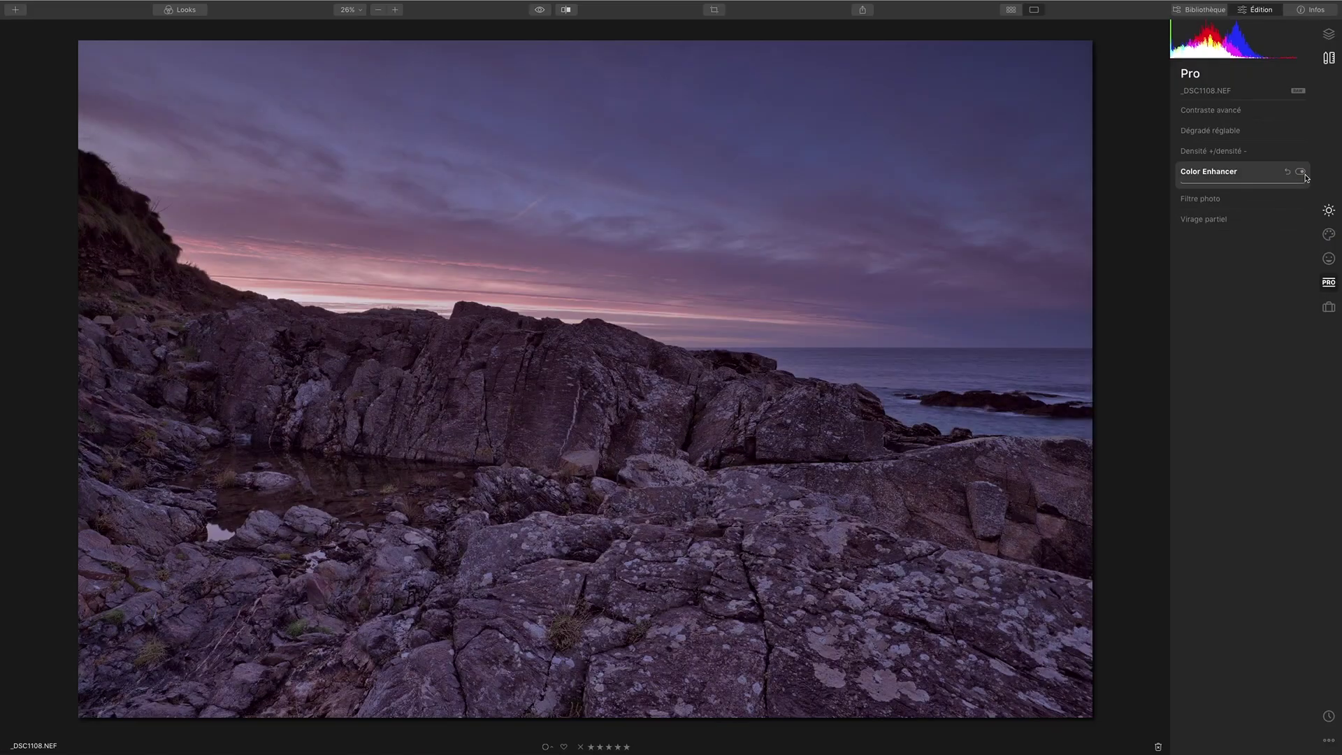
# Reset all Color Enhancer settings, set Warm to 27, and compare the photo with and without the filter.
pyautogui.click(1208, 171)
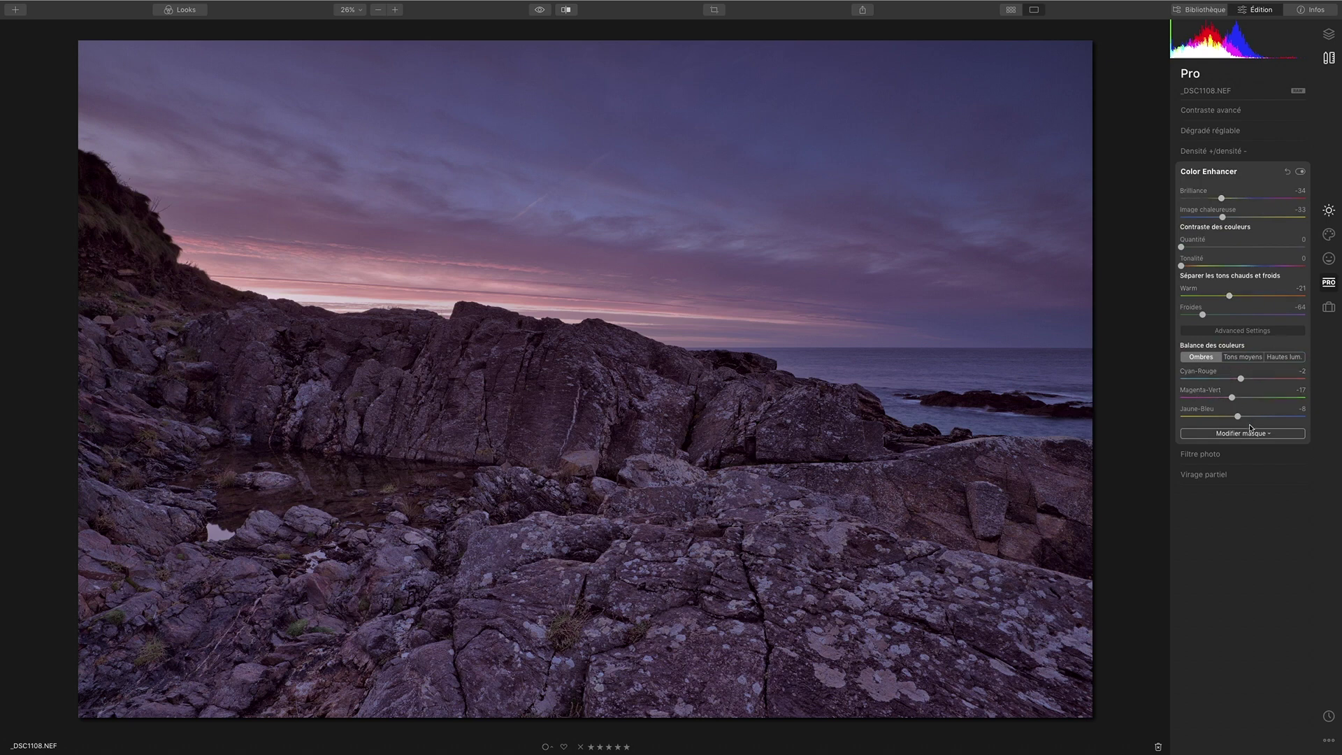
pyautogui.click(1288, 172)
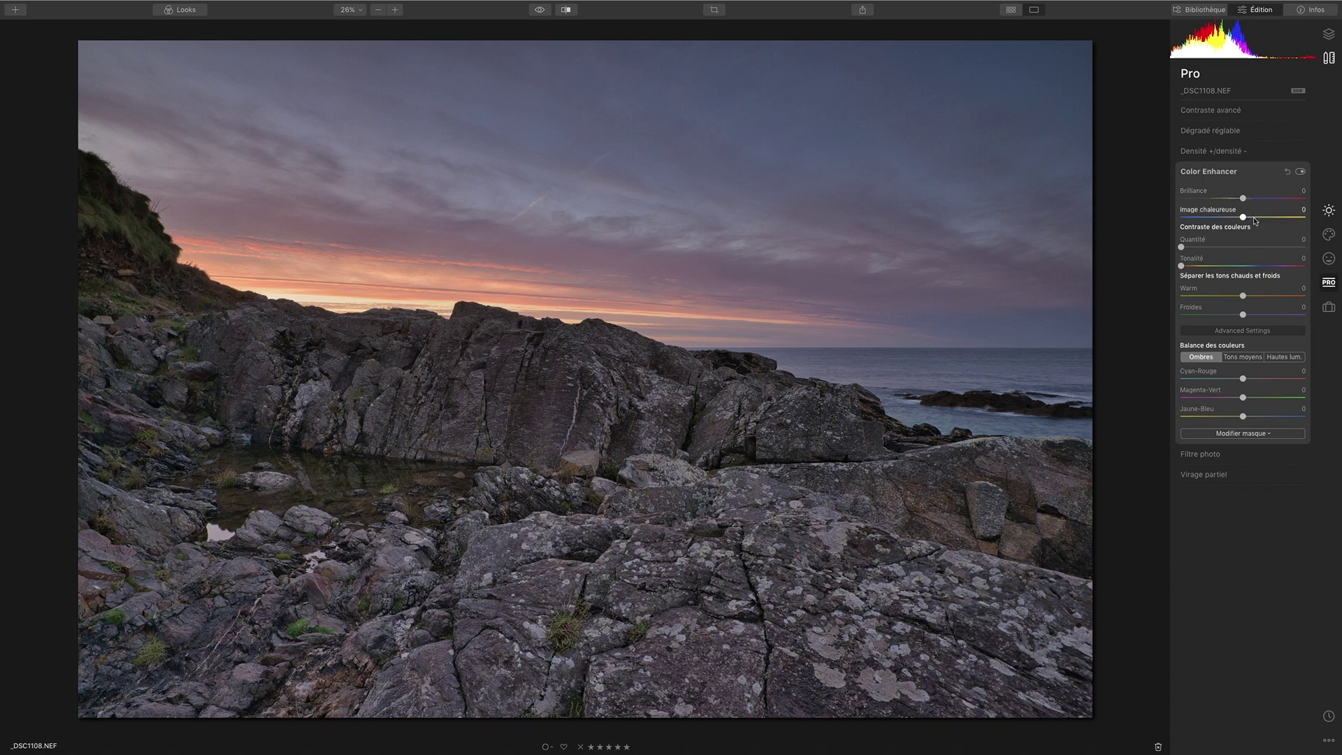
pyautogui.moveTo(1243, 296); pyautogui.dragTo(1260, 296)
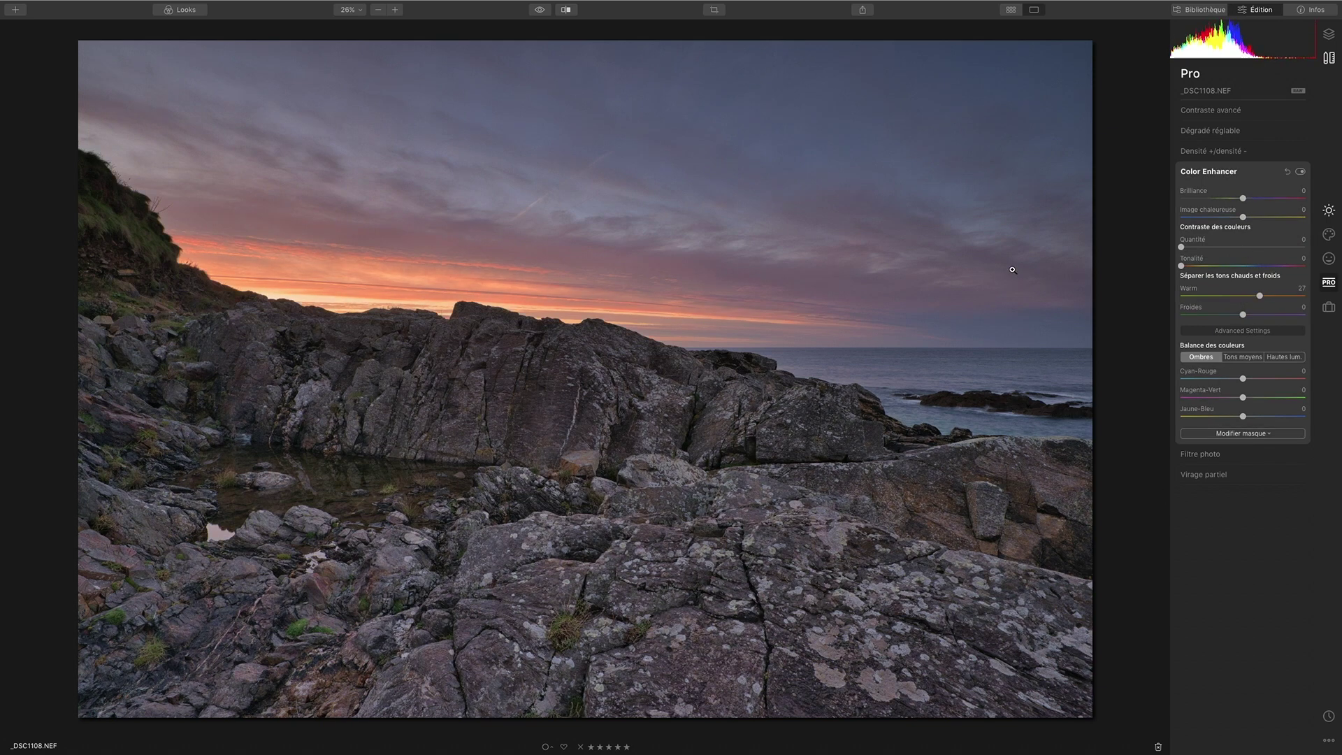
pyautogui.click(1301, 172)
pyautogui.click(1301, 172)
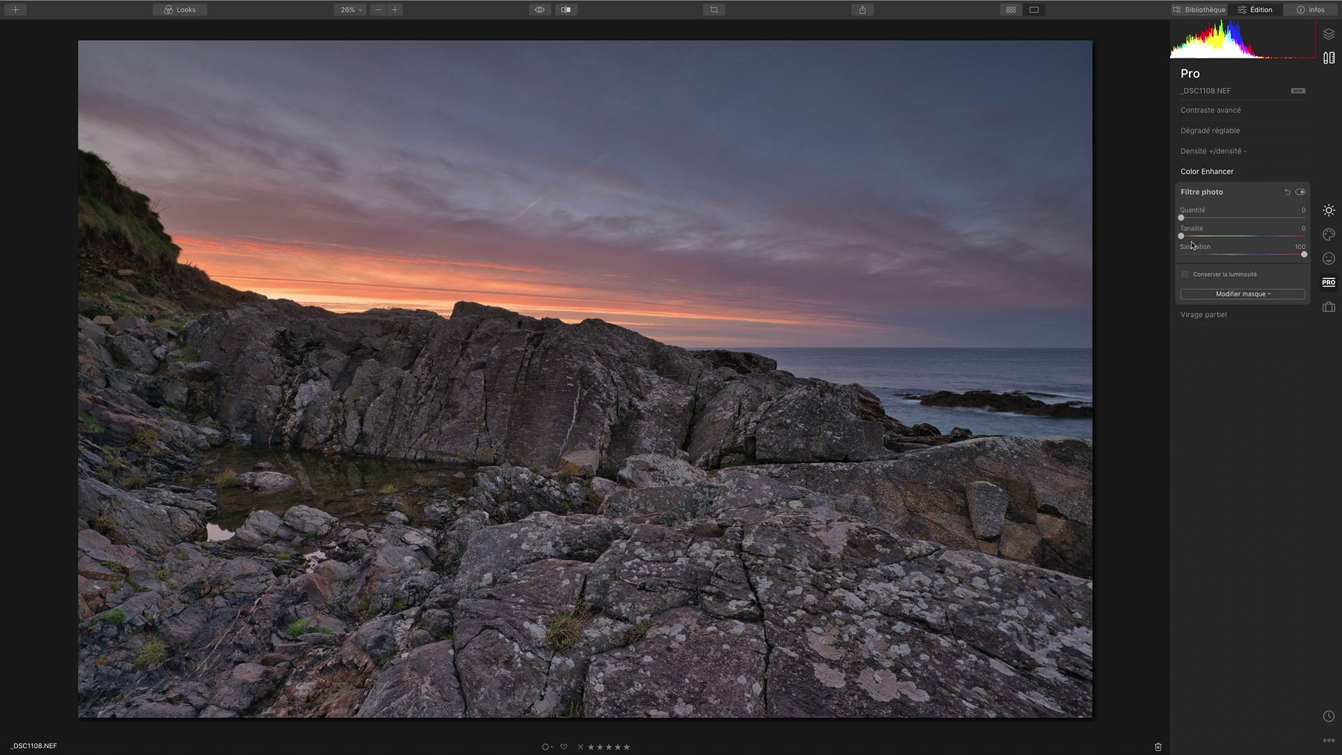
# Apply a yellow Filtre photo with Tonalité at 57 and Quantité at 58.
pyautogui.moveTo(1181, 236); pyautogui.dragTo(1200, 237)
pyautogui.moveTo(1183, 218); pyautogui.dragTo(1256, 219)
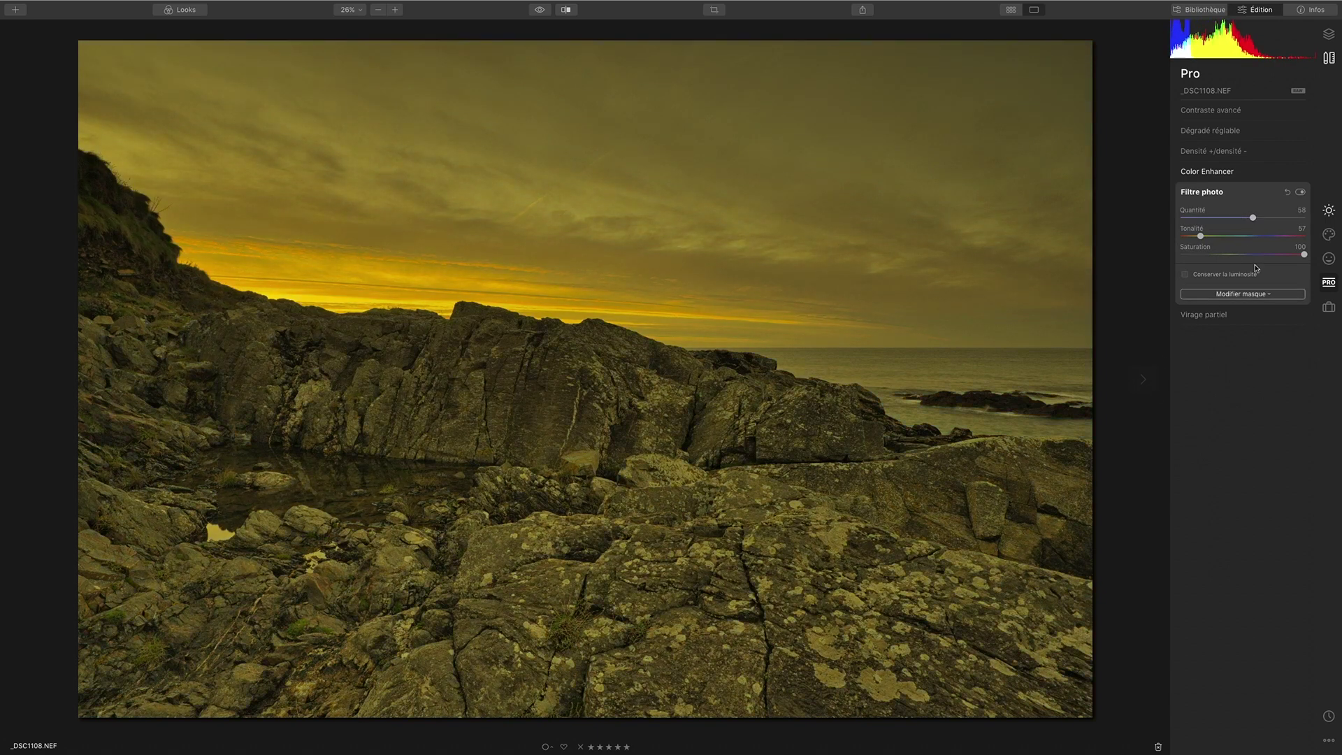
# Try the yellow photo filter's Quantité at 100, 72 and 40.
pyautogui.moveTo(1278, 219); pyautogui.dragTo(1297, 219)
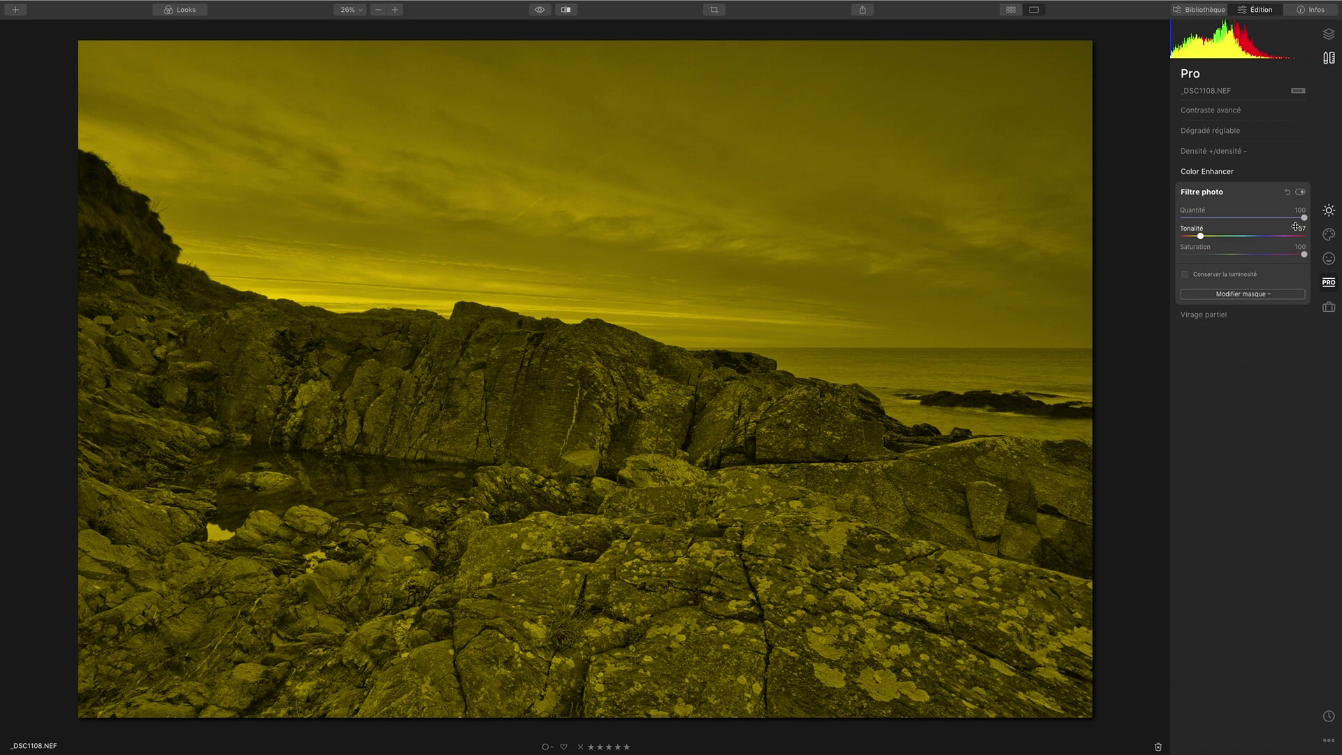
pyautogui.moveTo(1303, 218); pyautogui.dragTo(1283, 217)
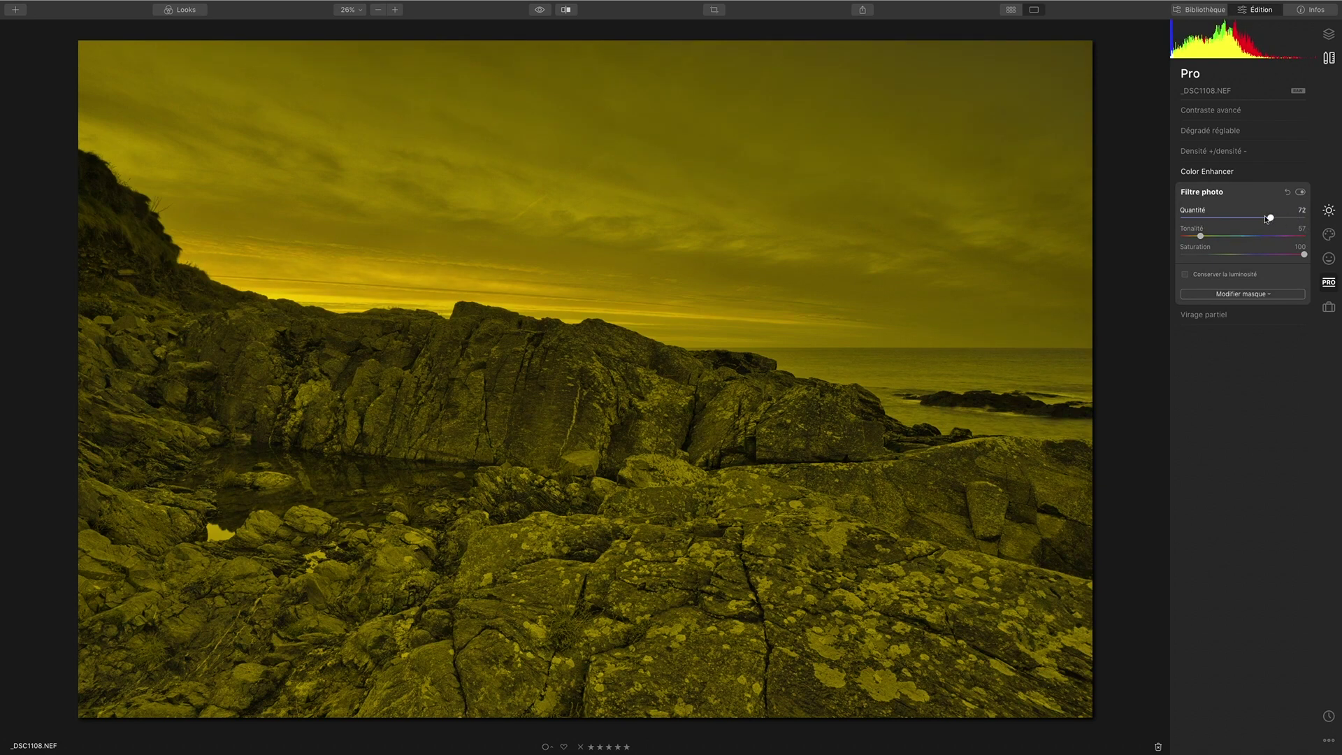
pyautogui.moveTo(1267, 218); pyautogui.dragTo(1228, 218)
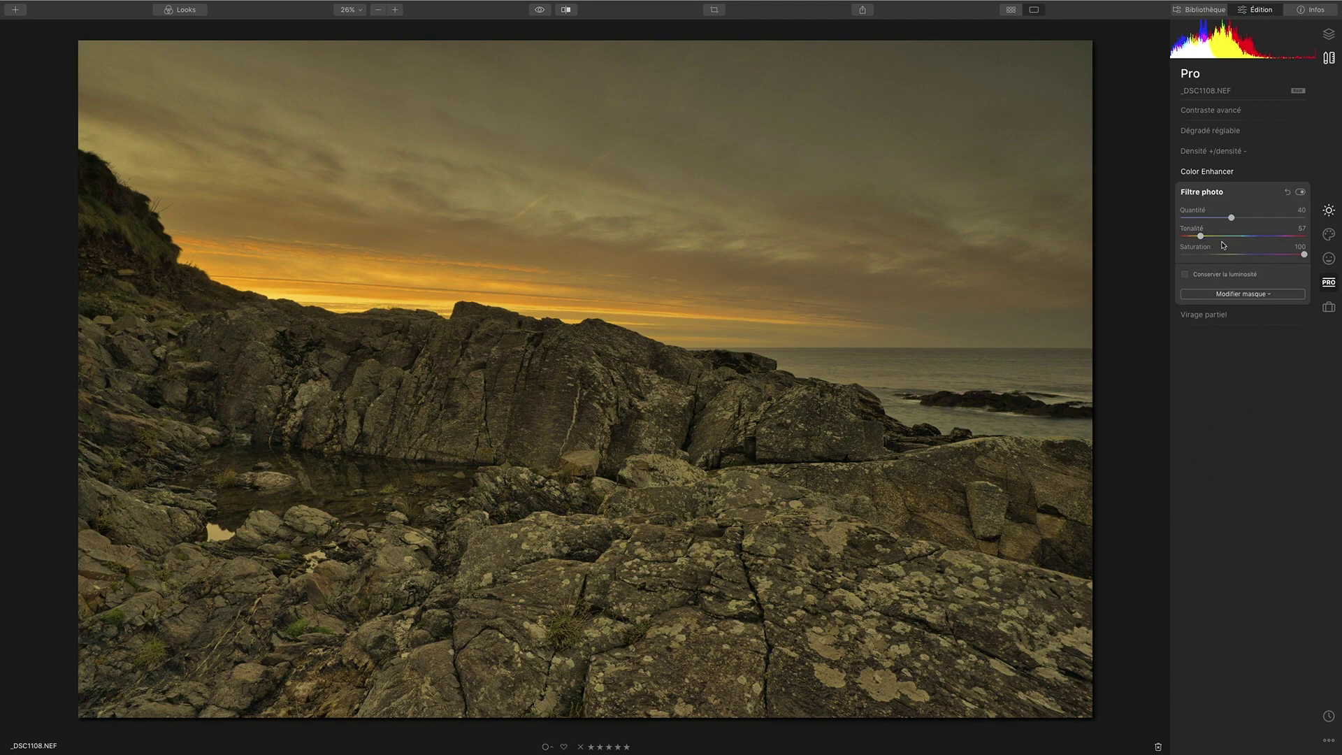
# Try a blue photo filter with Tonalité at 256 and Quantité at 100, and reduce its Saturation.
pyautogui.moveTo(1200, 236); pyautogui.dragTo(1314, 214)
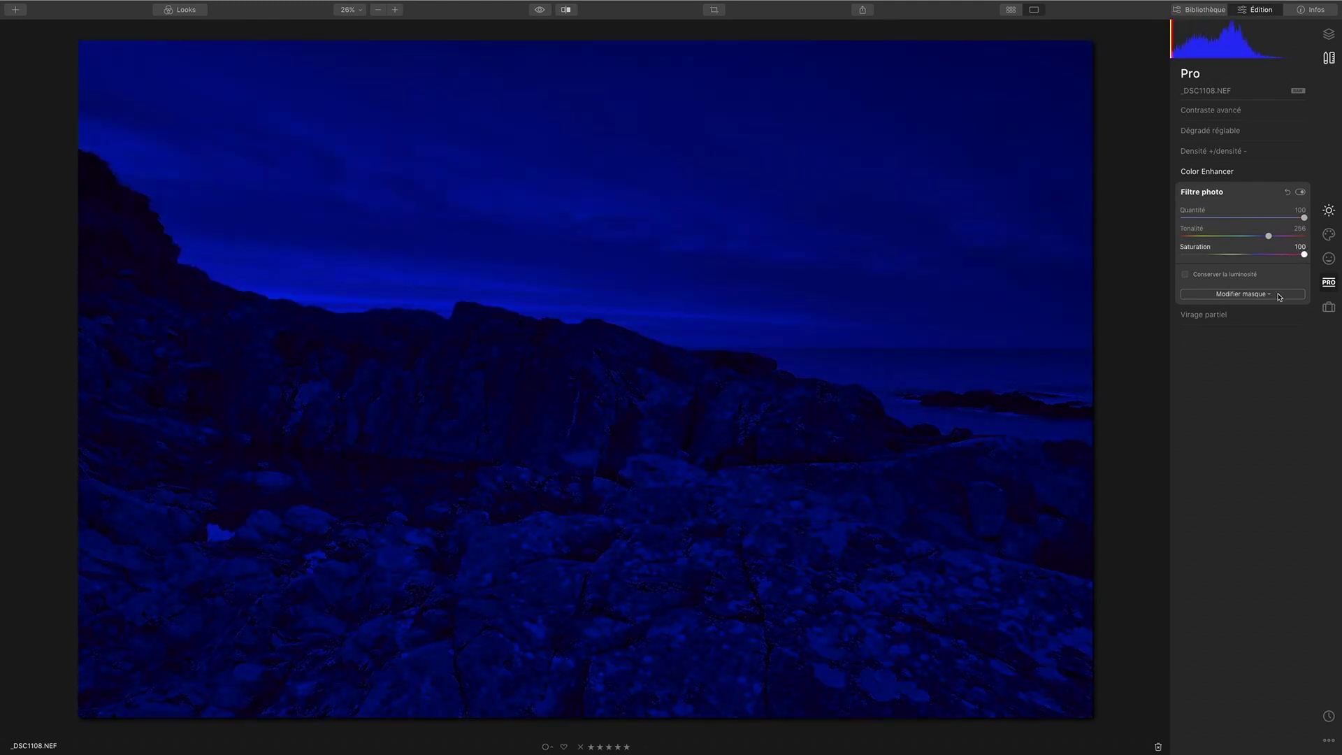
pyautogui.moveTo(1304, 255); pyautogui.dragTo(1250, 258)
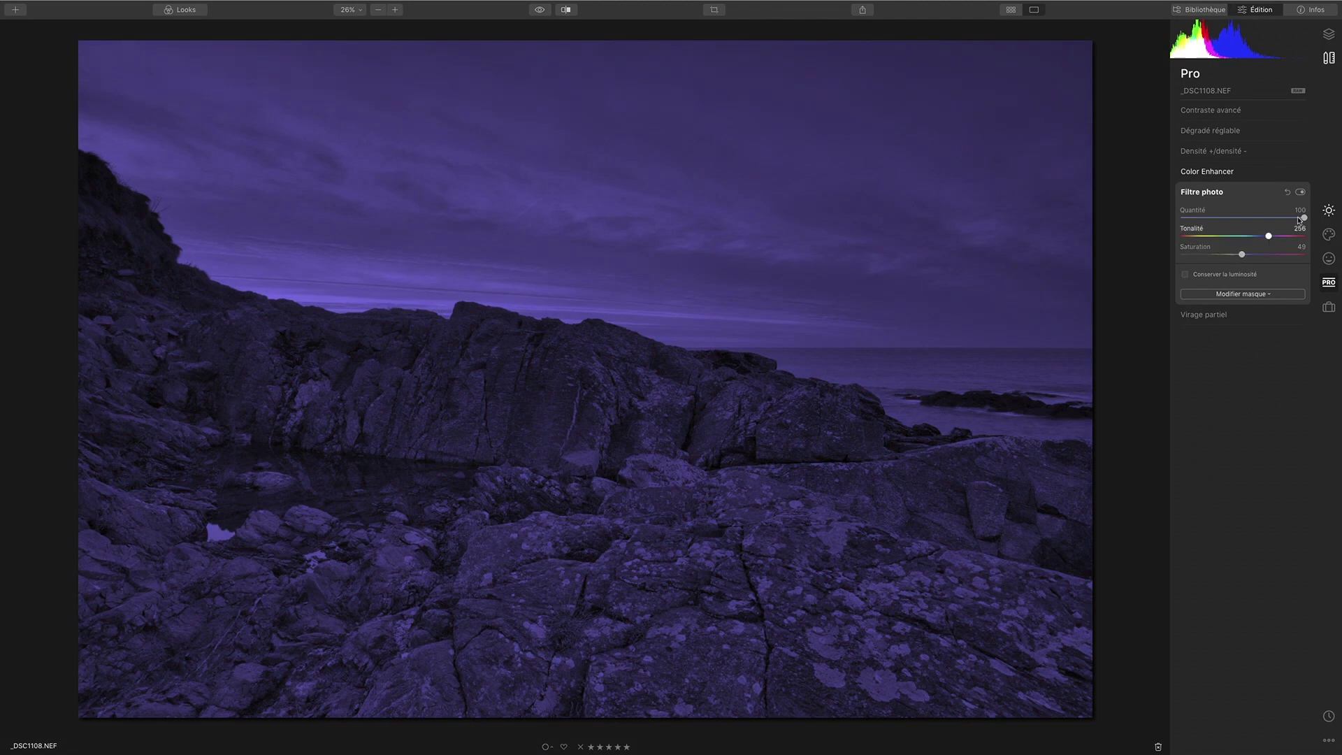
# Try an orange photo filter with Tonalité at 45, Saturation at 100 and Quantité raised from 62 to 100.
pyautogui.moveTo(1303, 218); pyautogui.dragTo(1306, 255)
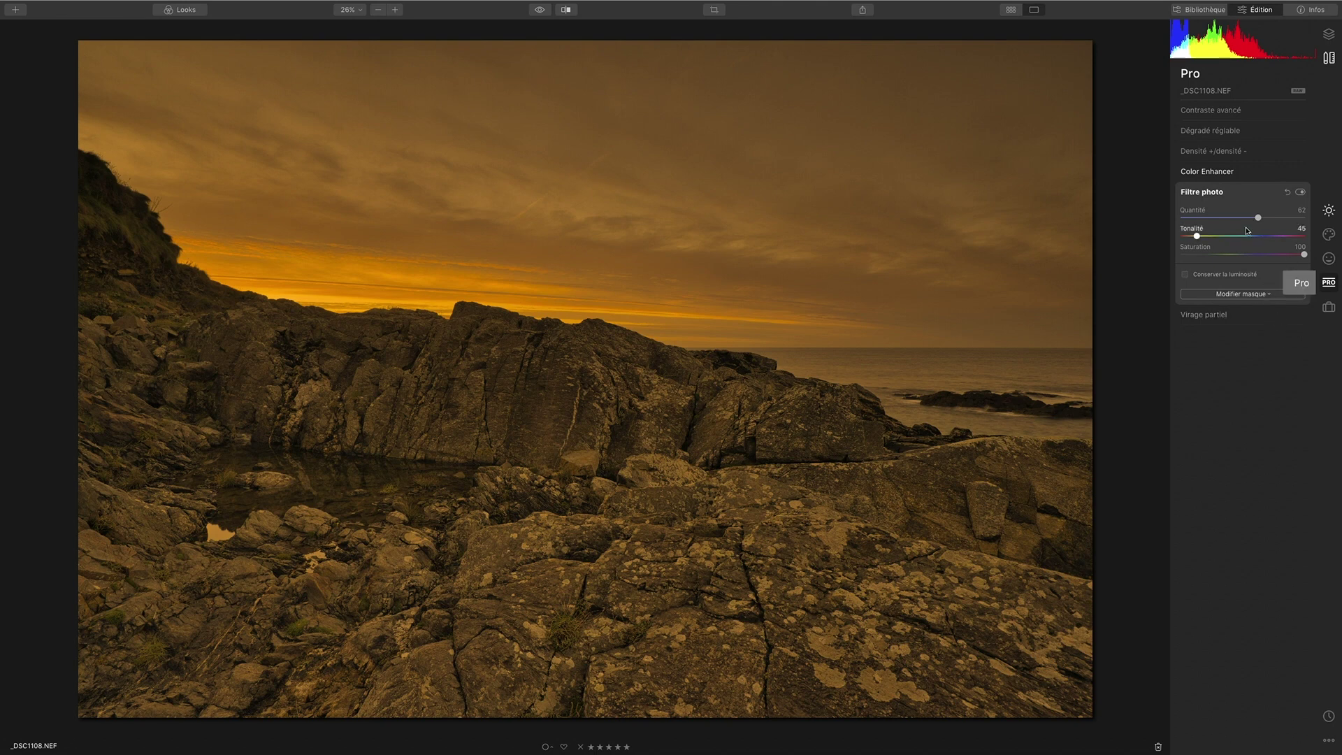
pyautogui.moveTo(1259, 219); pyautogui.dragTo(1303, 219)
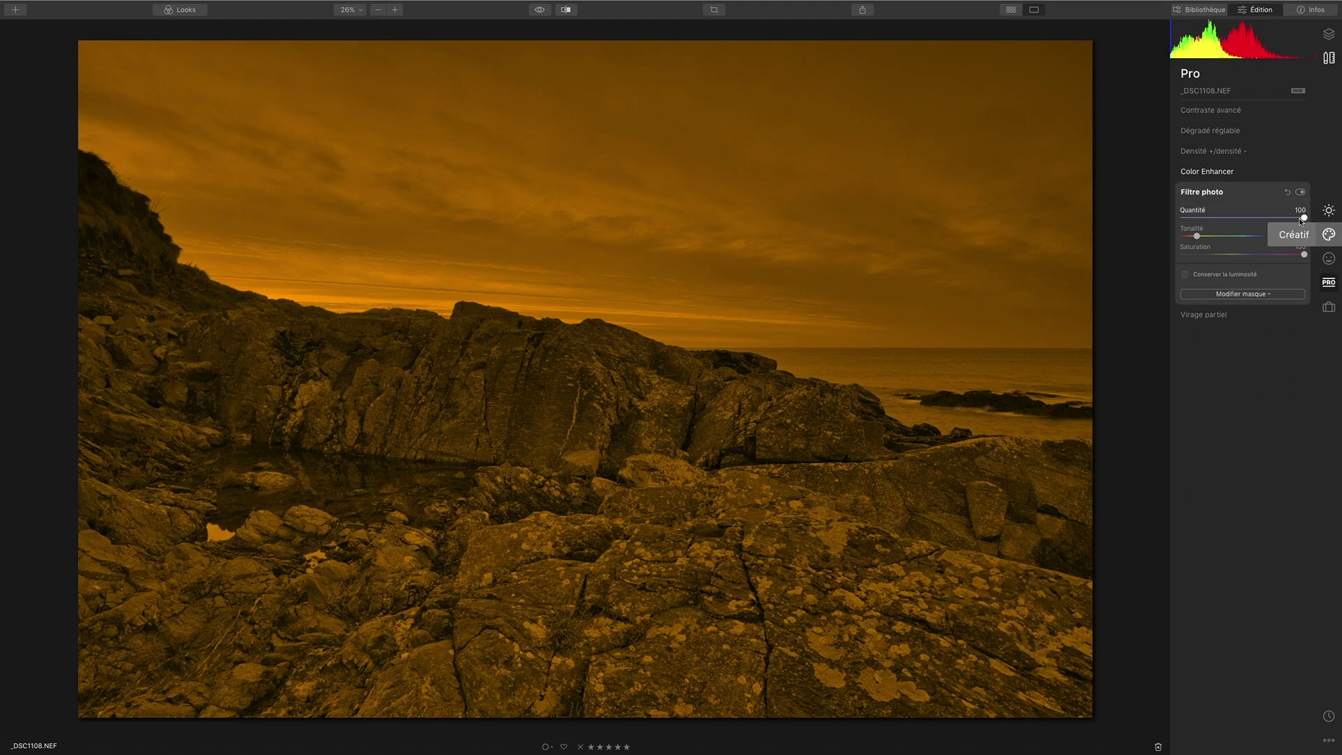
pyautogui.moveTo(1304, 218)
pyautogui.mouseDown()
pyautogui.moveTo(1179, 219)
pyautogui.moveTo(1330, 218)
pyautogui.moveTo(1178, 219)
pyautogui.moveTo(1313, 219)
pyautogui.mouseUp()
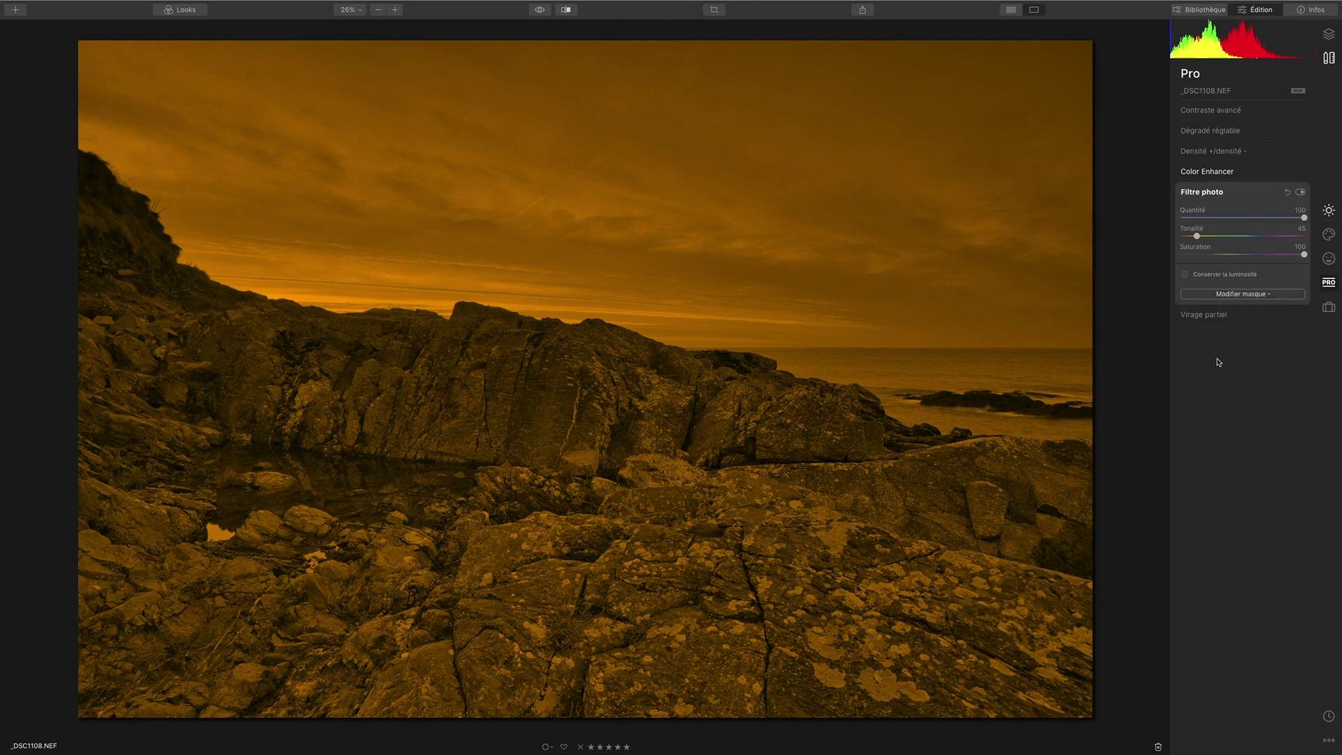
# Try a blue filter with Tonalité at 257, comparing Quantité 100 with and without Conserver la luminosité, and lower Quantité to 0.
pyautogui.moveTo(1197, 236); pyautogui.dragTo(1269, 236)
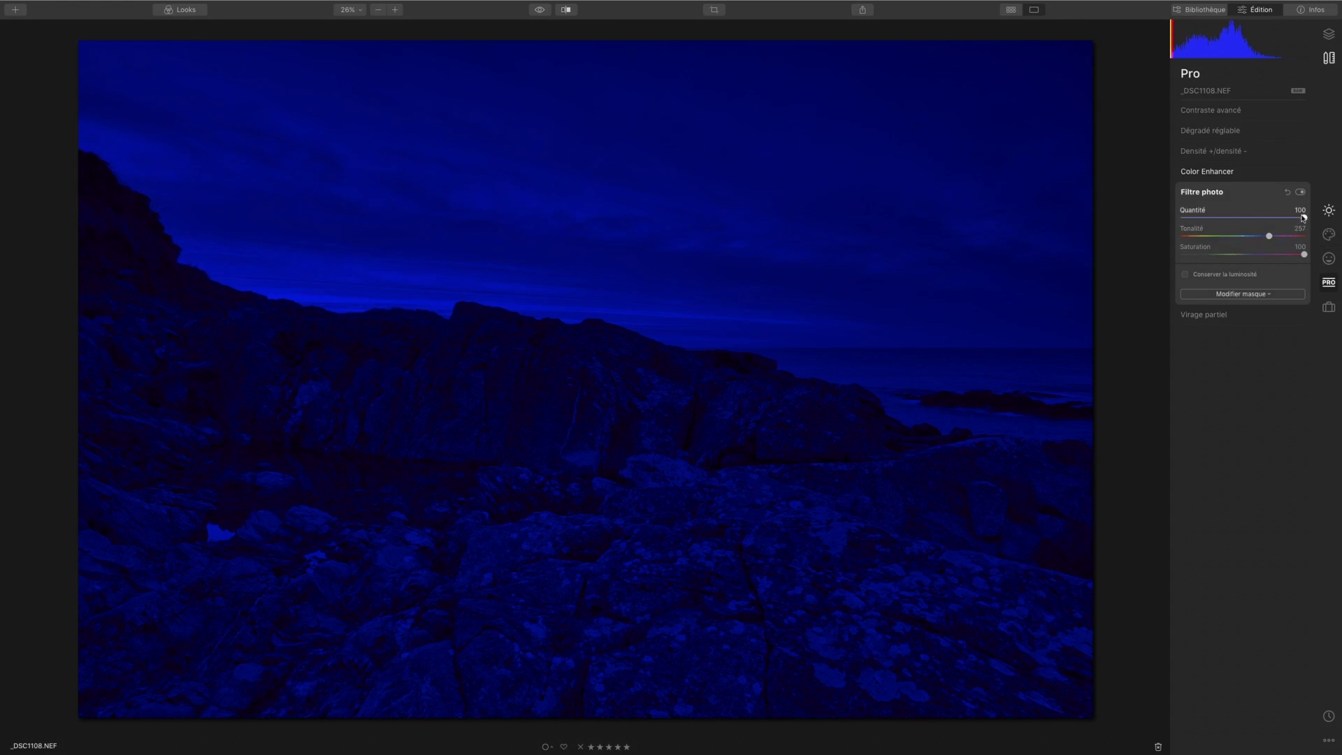
pyautogui.moveTo(1303, 218)
pyautogui.mouseDown()
pyautogui.moveTo(1165, 226)
pyautogui.moveTo(1314, 214)
pyautogui.mouseUp()
pyautogui.moveTo(1304, 218); pyautogui.dragTo(1181, 218)
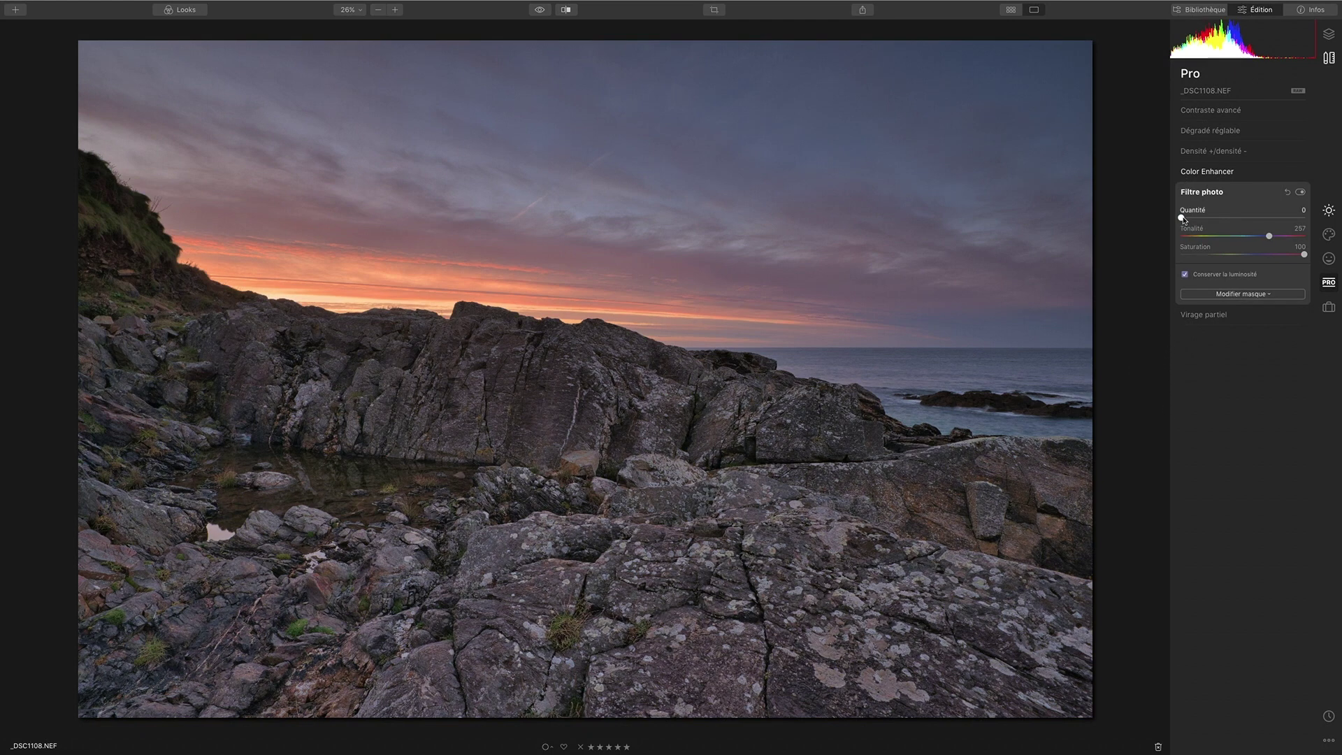
pyautogui.moveTo(1181, 218); pyautogui.dragTo(1325, 216)
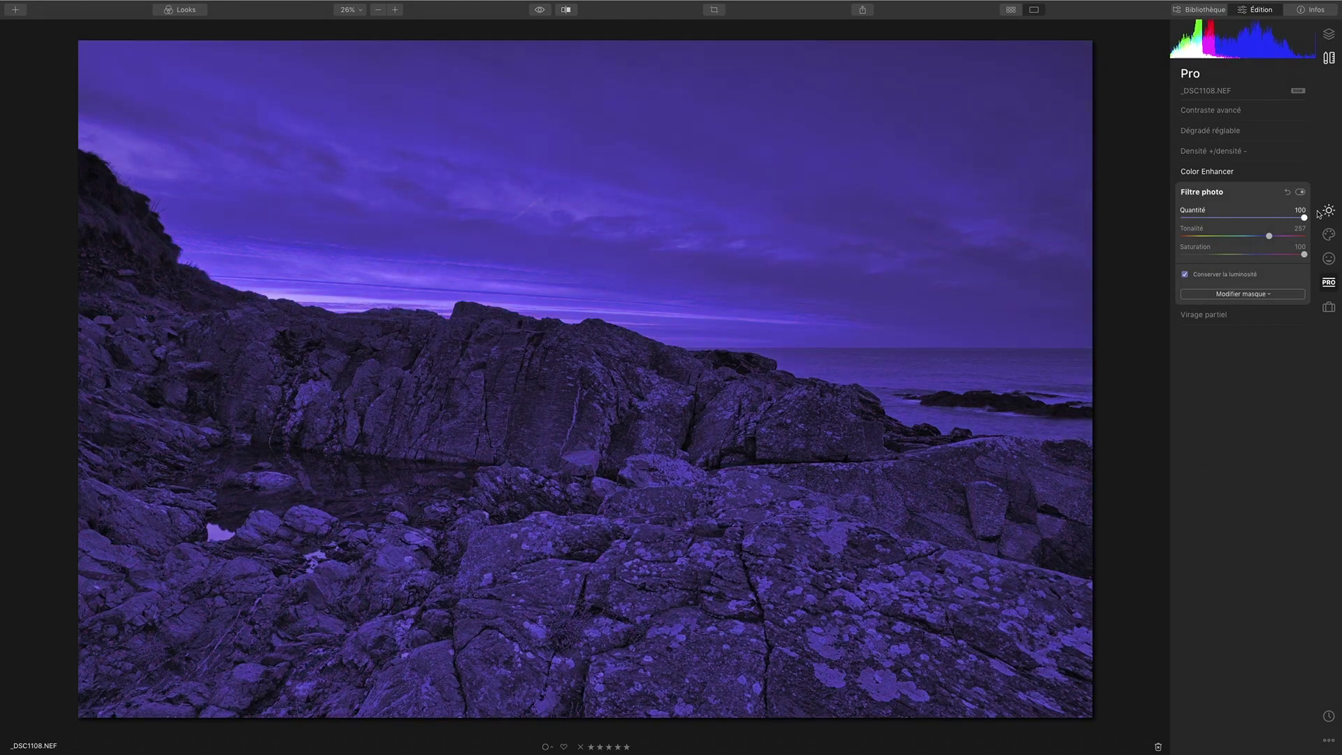
pyautogui.click(1184, 276)
pyautogui.moveTo(1303, 216); pyautogui.dragTo(1145, 218)
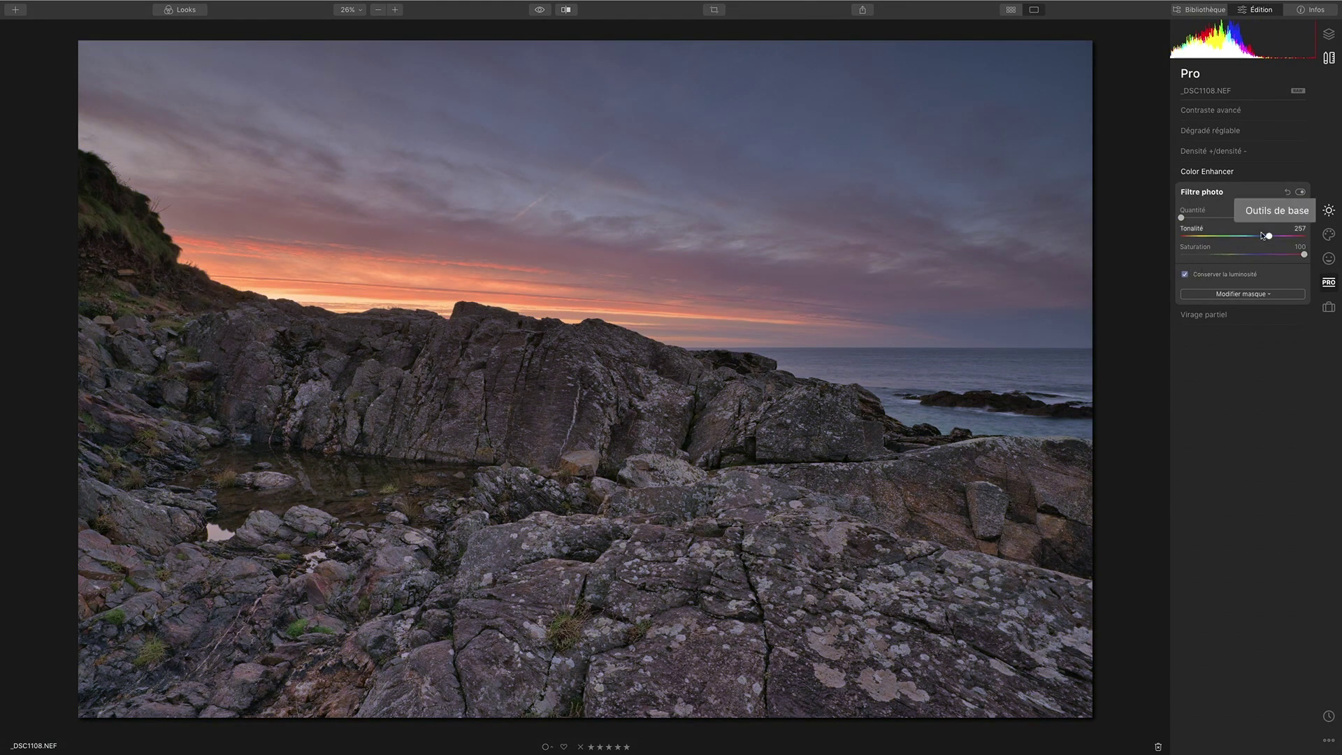
# Try a yellow filter with Tonalité at 61 and Quantité at 17 and 100, comparing Conserver la luminosité off and on.
pyautogui.moveTo(1270, 238); pyautogui.dragTo(1209, 220)
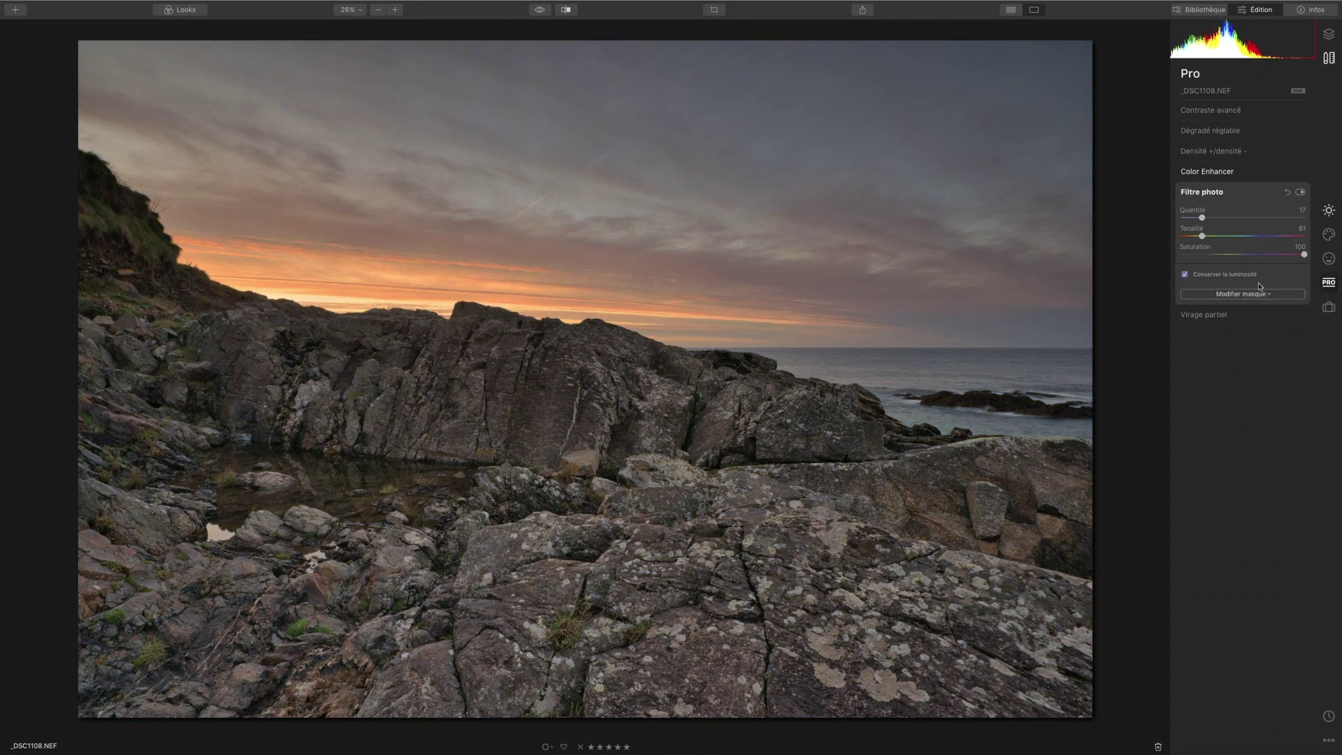
pyautogui.moveTo(1202, 217); pyautogui.dragTo(1317, 214)
pyautogui.click(1184, 275)
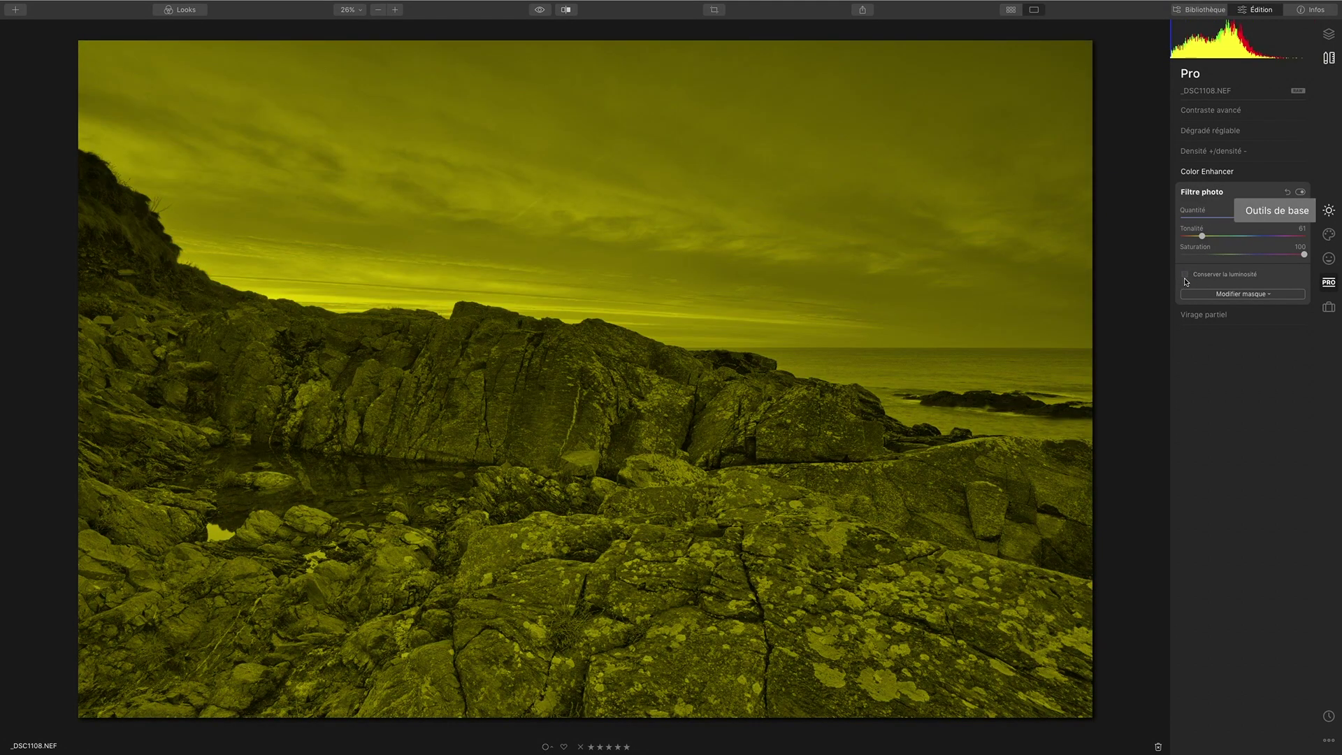
pyautogui.click(1185, 274)
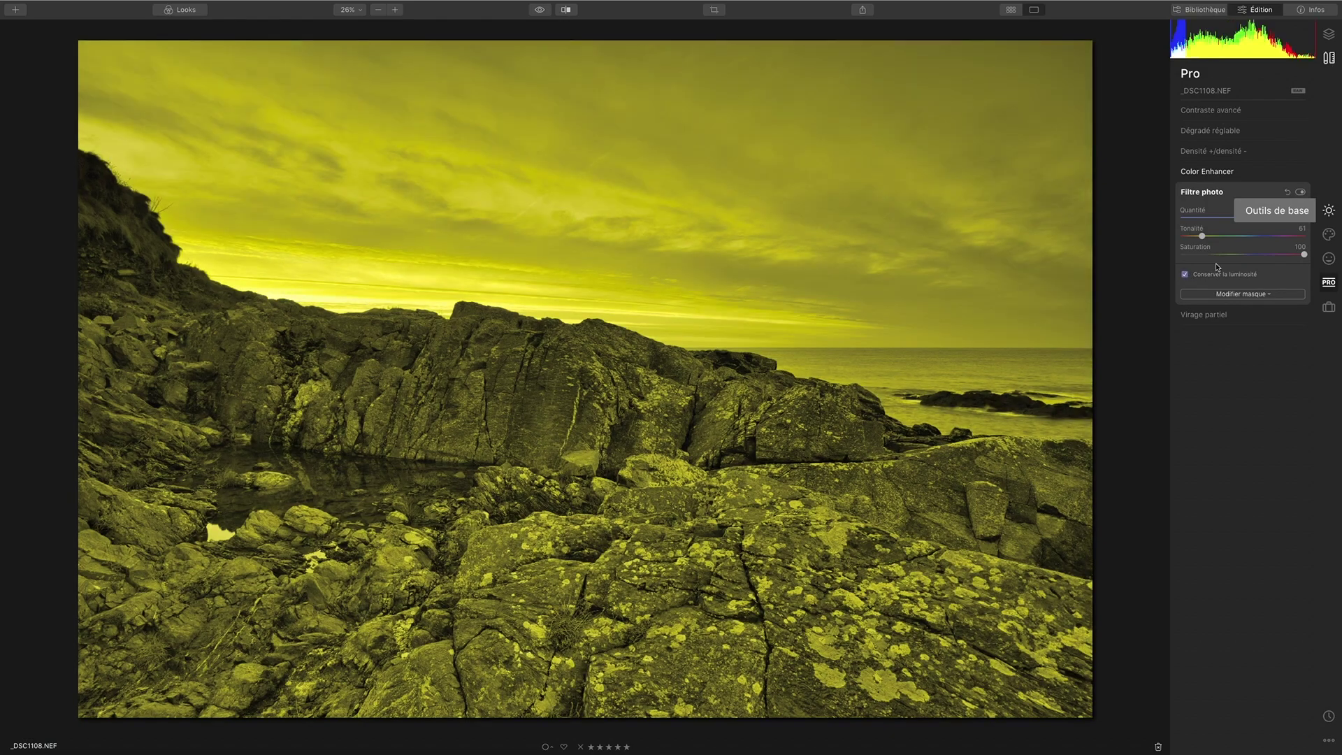
# Set a blue filter with Tonalité at 245 and Quantité at 28, and compare it with and without Conserver la luminosité.
pyautogui.moveTo(1216, 216); pyautogui.dragTo(1264, 238)
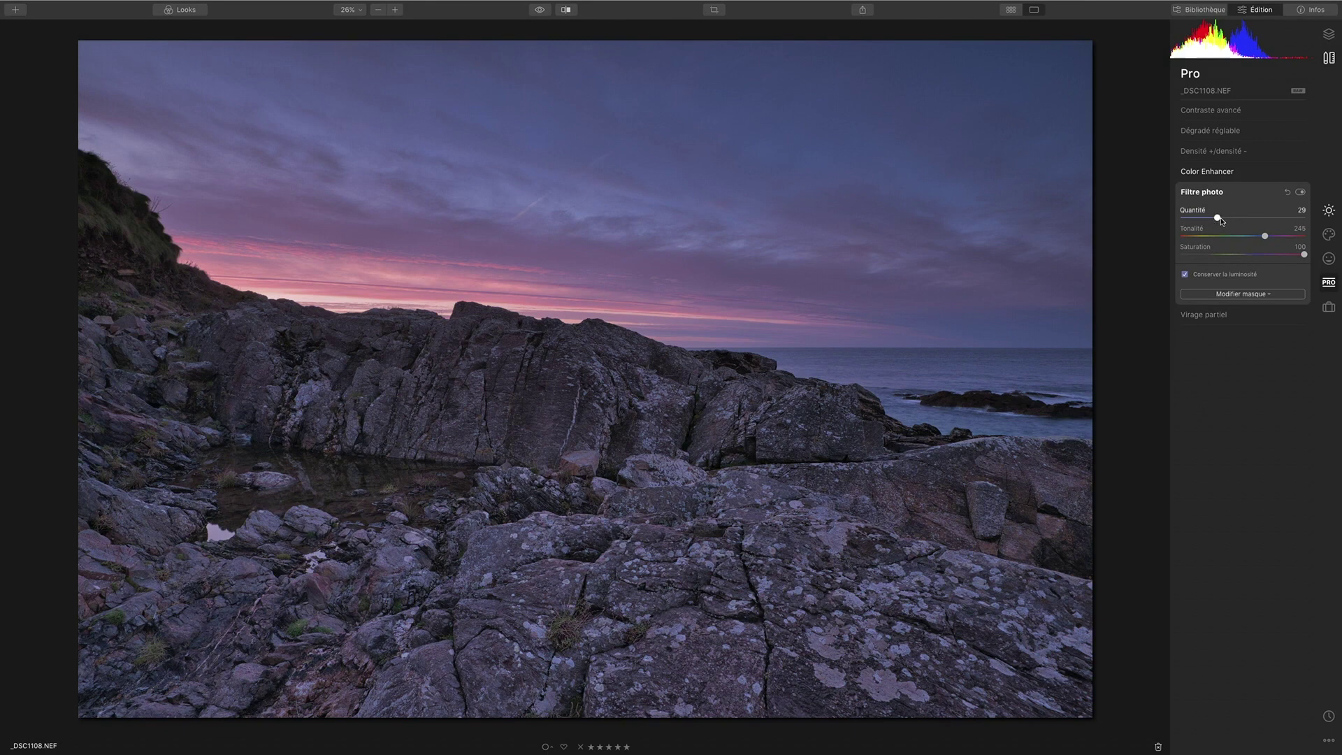
pyautogui.moveTo(1217, 217)
pyautogui.mouseDown()
pyautogui.moveTo(1181, 218)
pyautogui.moveTo(1217, 219)
pyautogui.mouseUp()
pyautogui.click(1185, 275)
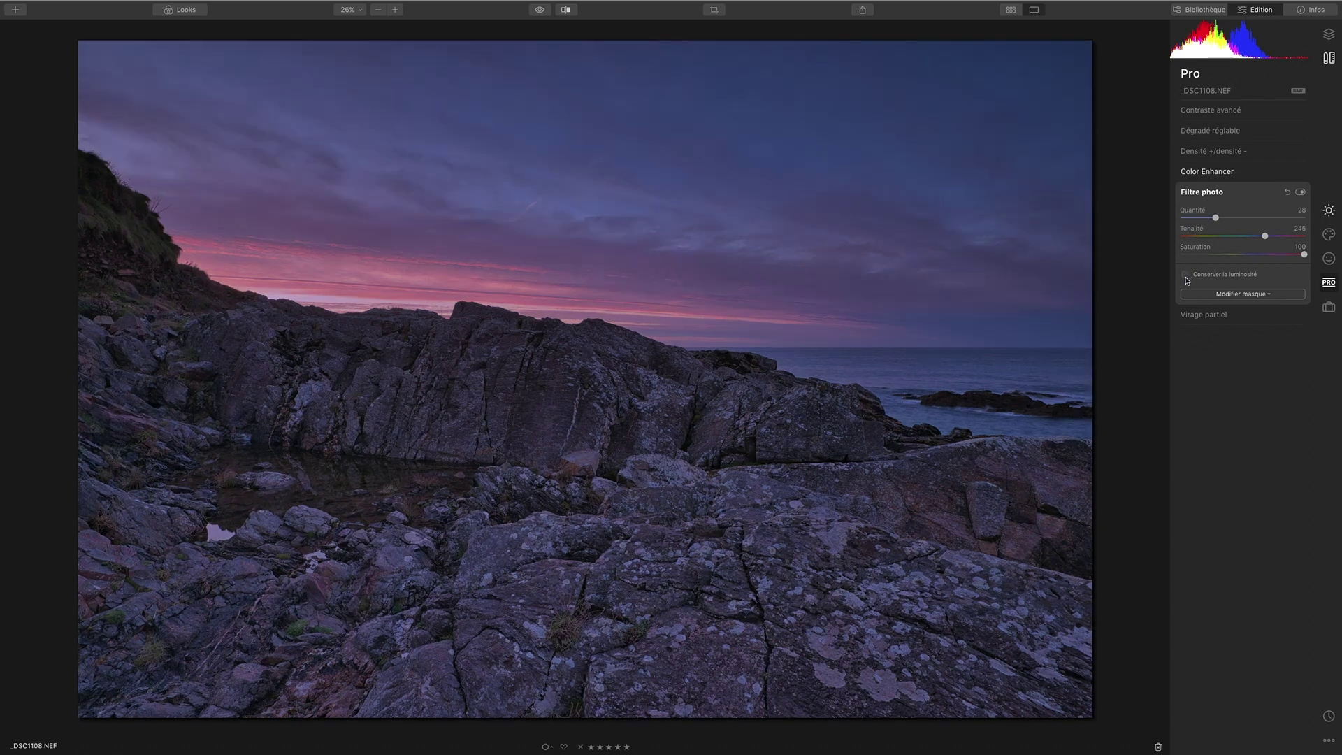
pyautogui.click(1185, 274)
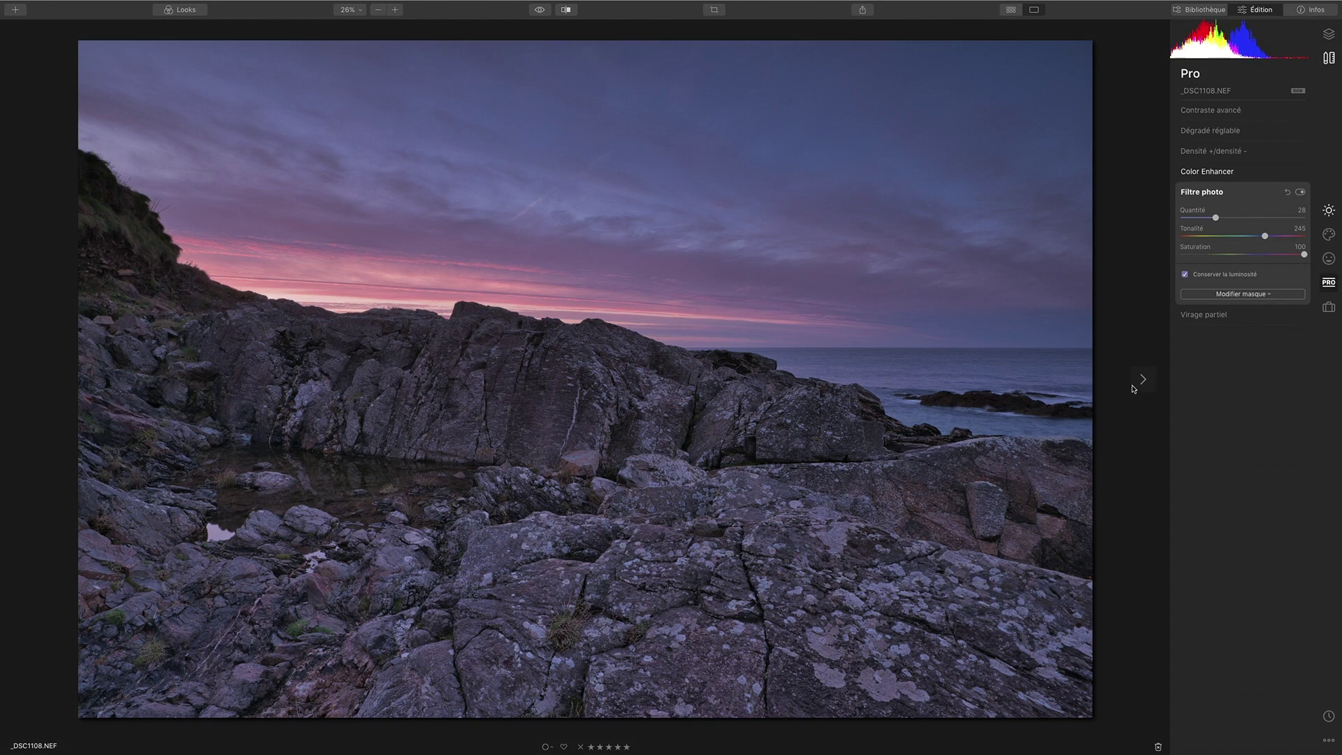
pyautogui.click(1185, 275)
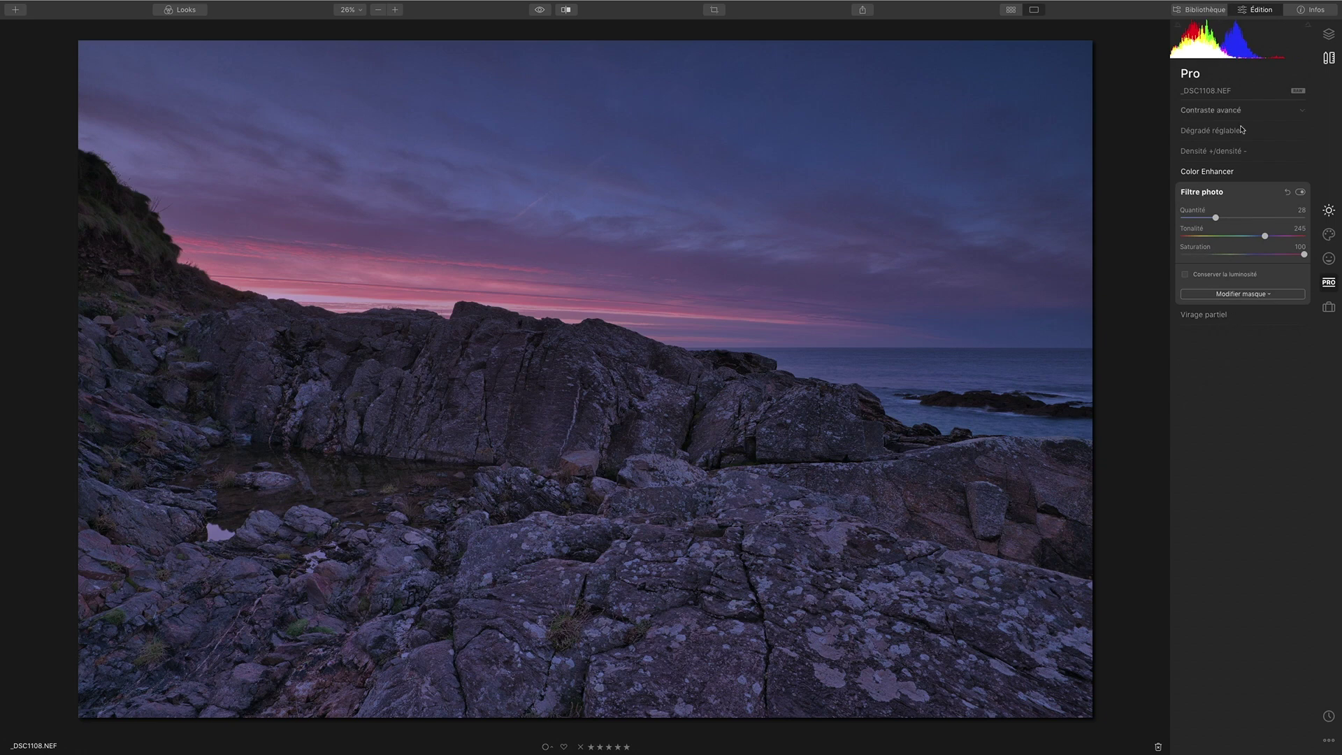
# Try Quantité at 12 and 100 without Conserver la luminosité, and bring it back to 0.
pyautogui.moveTo(1216, 219)
pyautogui.mouseDown()
pyautogui.moveTo(1171, 219)
pyautogui.moveTo(1199, 218)
pyautogui.mouseUp()
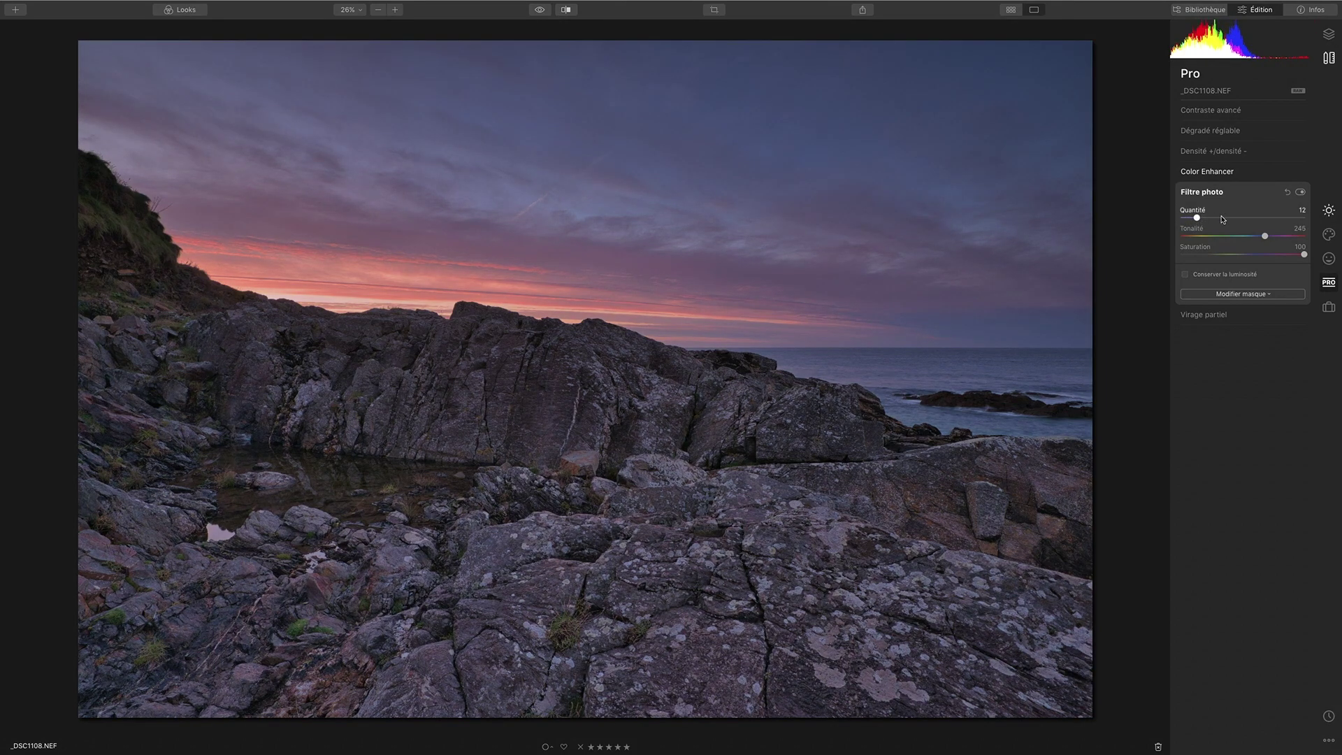
pyautogui.moveTo(1203, 219); pyautogui.dragTo(1315, 218)
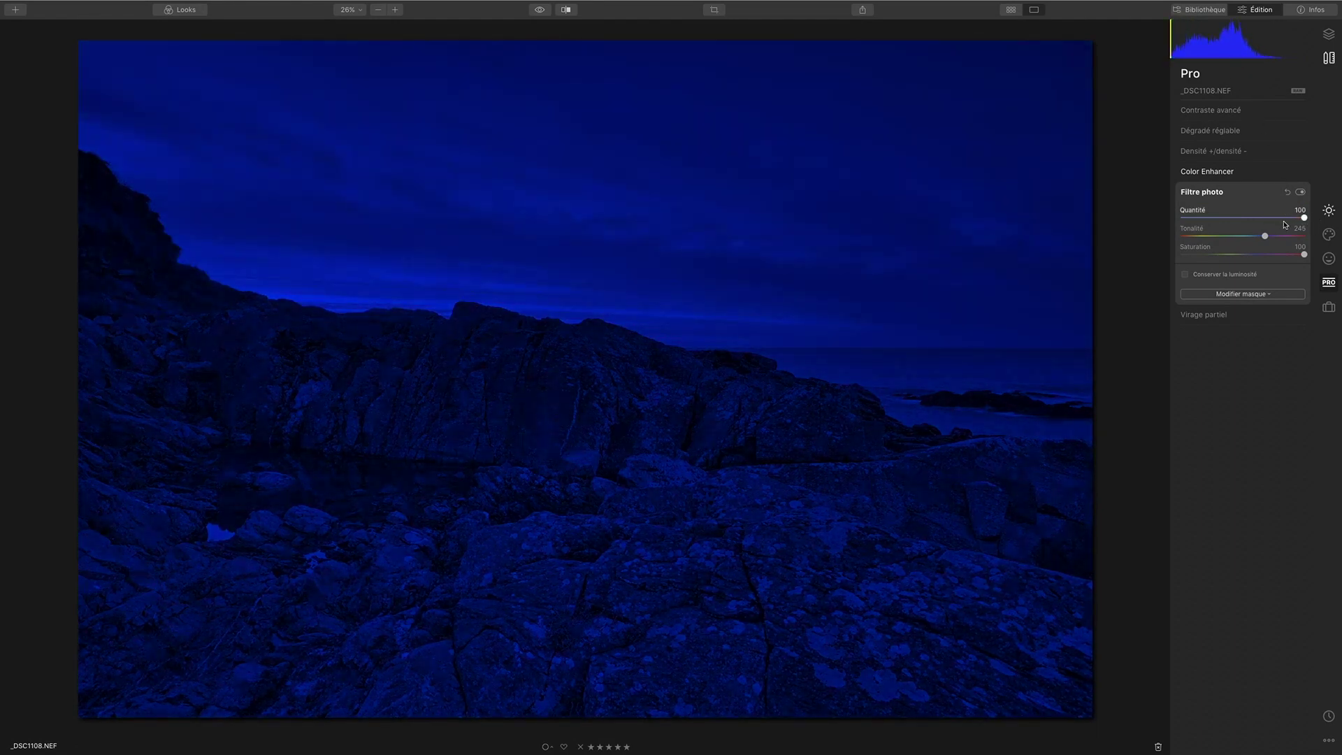
pyautogui.moveTo(1296, 219)
pyautogui.mouseDown()
pyautogui.moveTo(1197, 218)
pyautogui.moveTo(1307, 218)
pyautogui.mouseUp()
pyautogui.moveTo(1296, 217); pyautogui.dragTo(1180, 218)
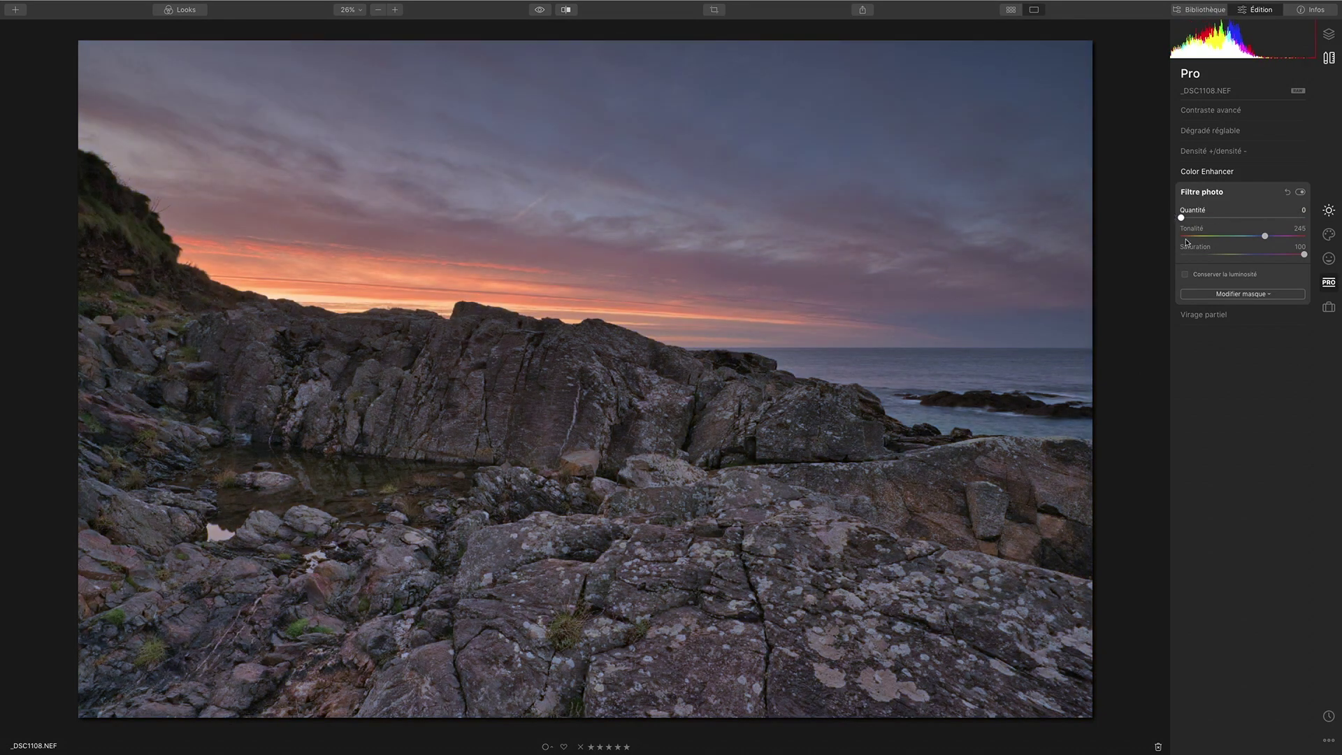
# Enable Conserver la luminosité, compare it on and off at Quantité 100, and set Quantité to 24.
pyautogui.click(1184, 274)
pyautogui.moveTo(1182, 218); pyautogui.dragTo(1315, 216)
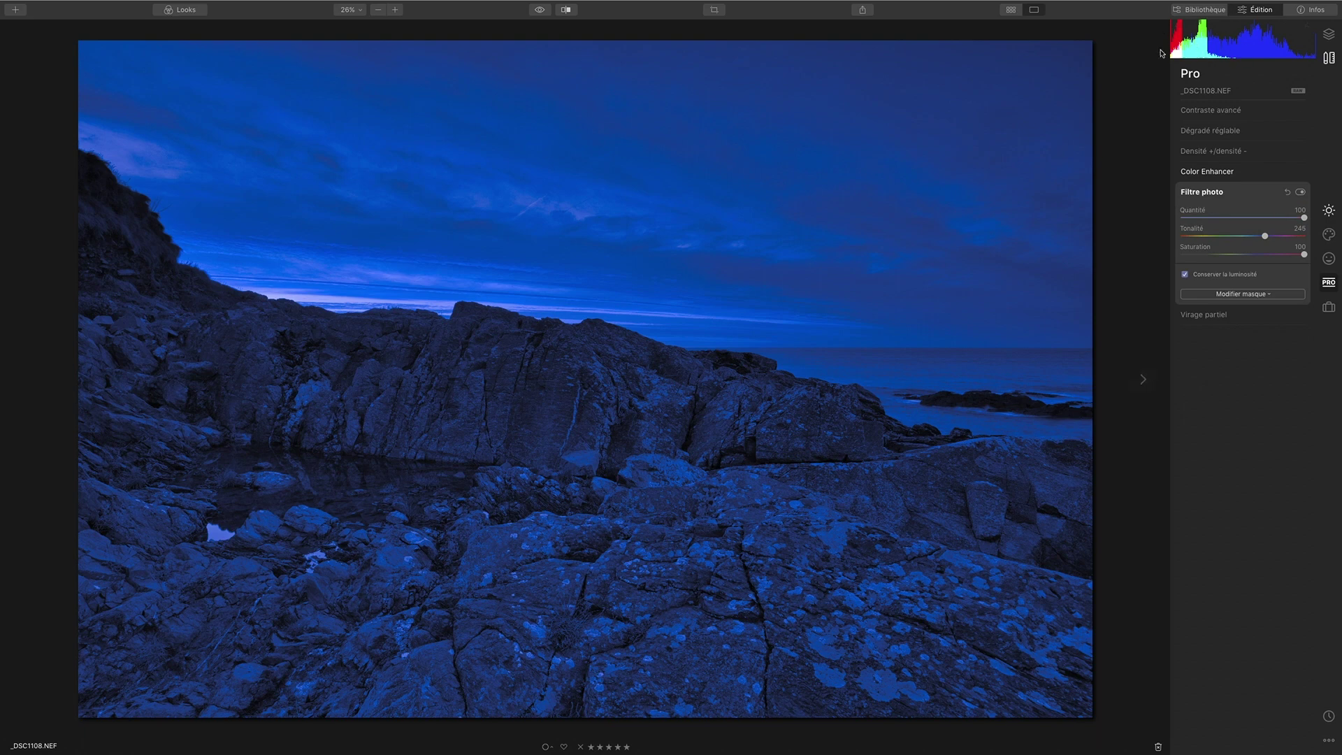
pyautogui.click(1185, 274)
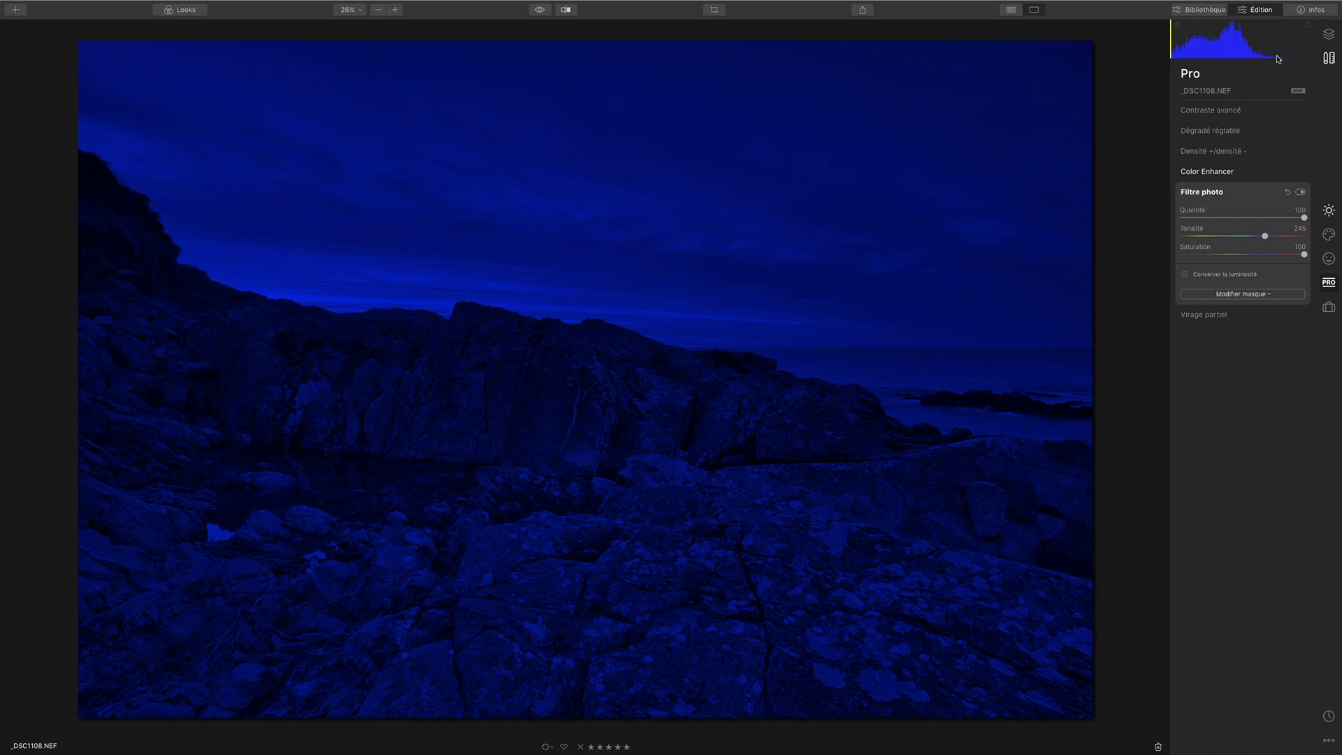
pyautogui.click(1185, 274)
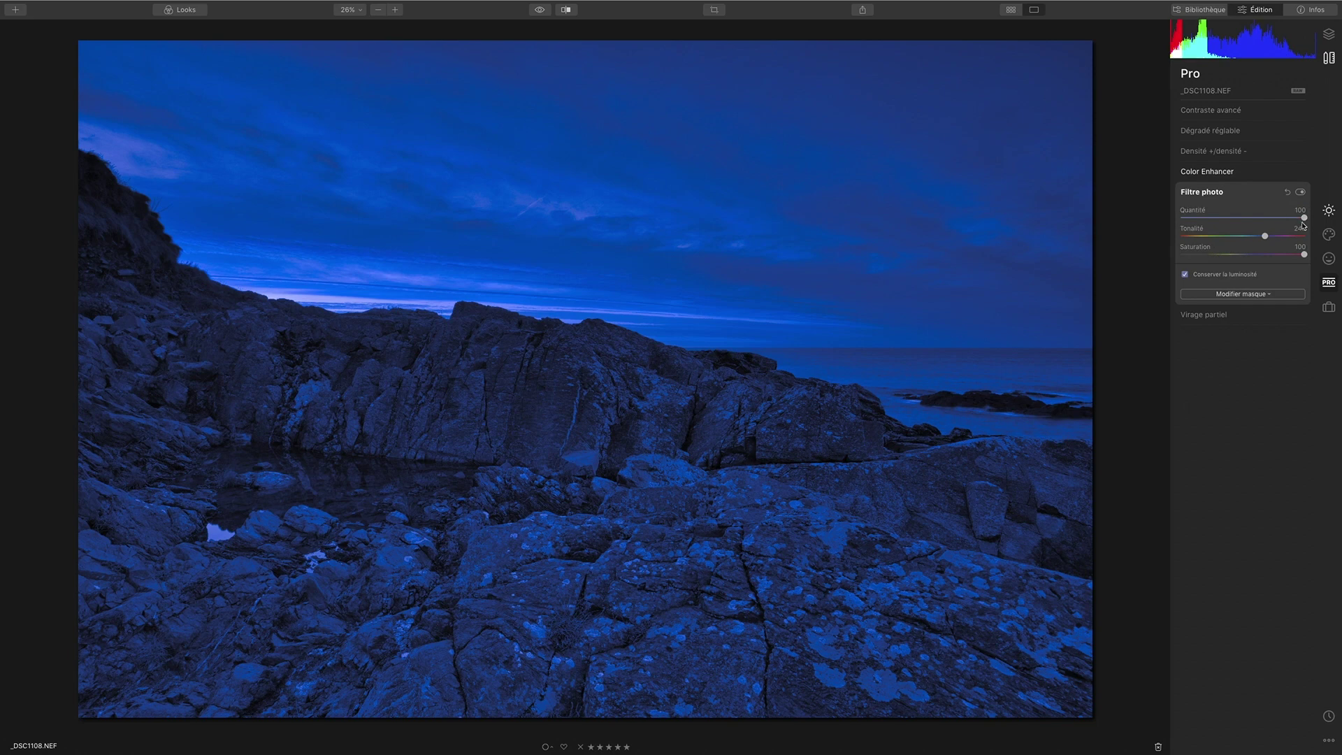
pyautogui.moveTo(1304, 219); pyautogui.dragTo(1165, 250)
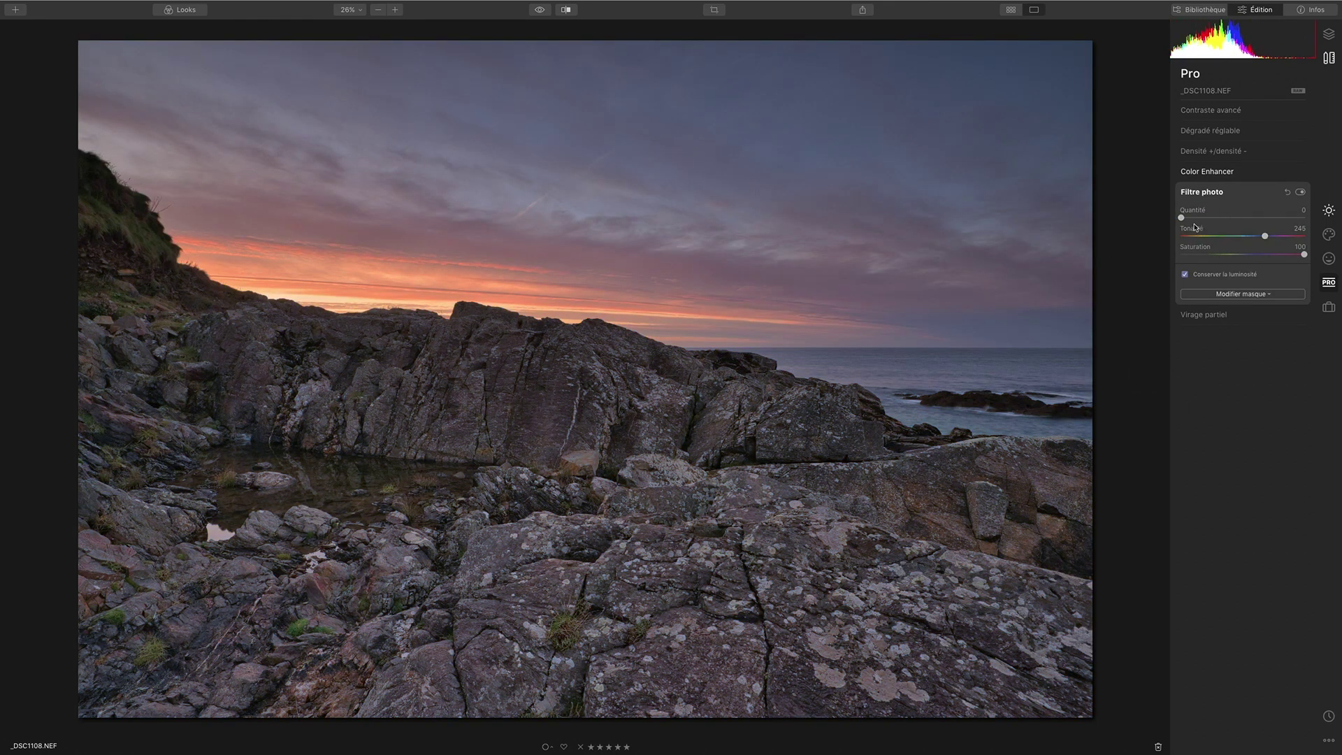
pyautogui.moveTo(1181, 217); pyautogui.dragTo(1210, 217)
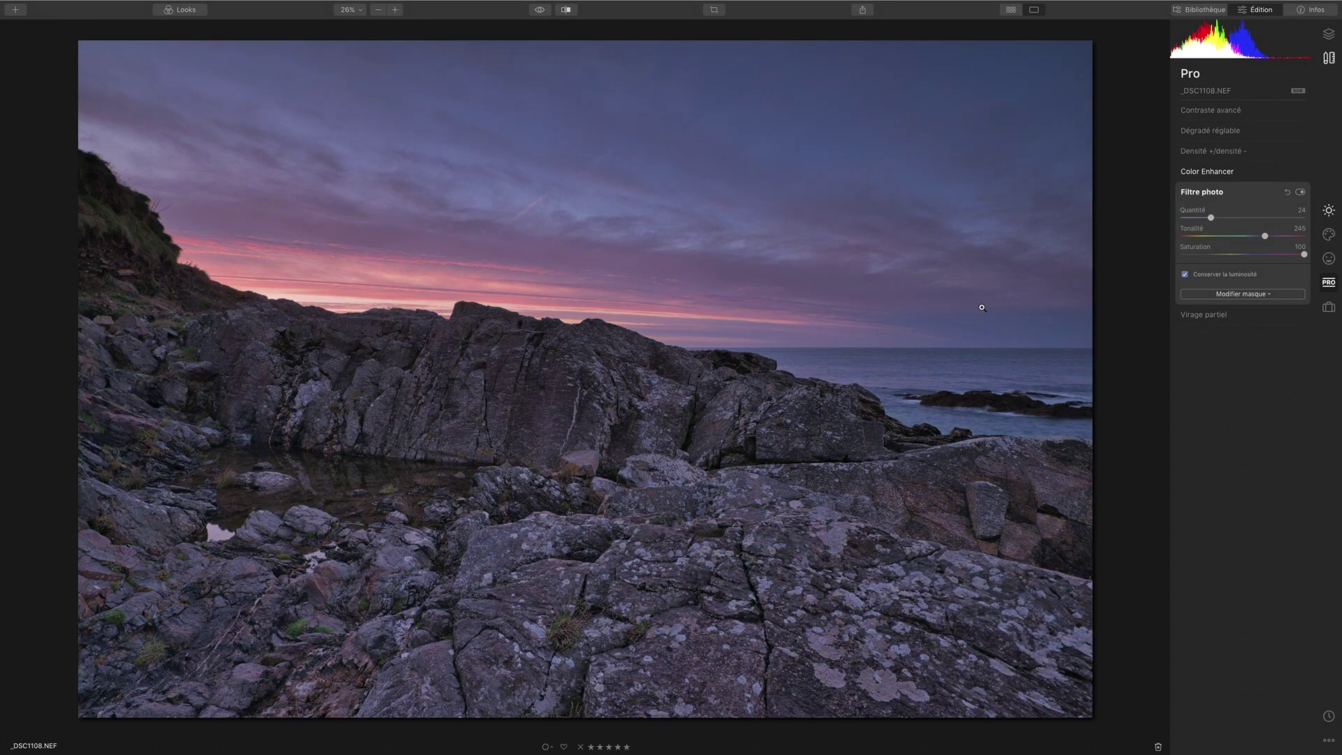
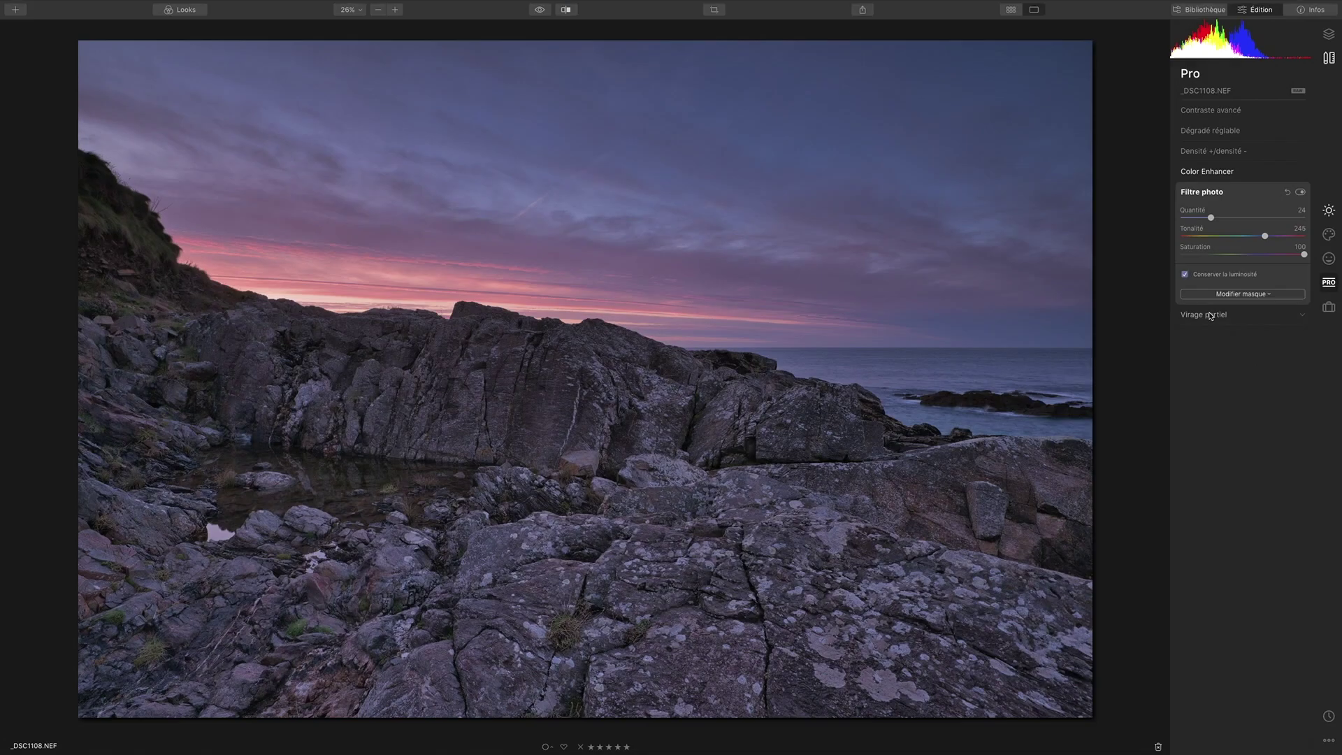
# Tint the highlights blue in Virage partiel with Hautes lum. Tonalité at 210 and Saturation at 71.
pyautogui.click(1211, 315)
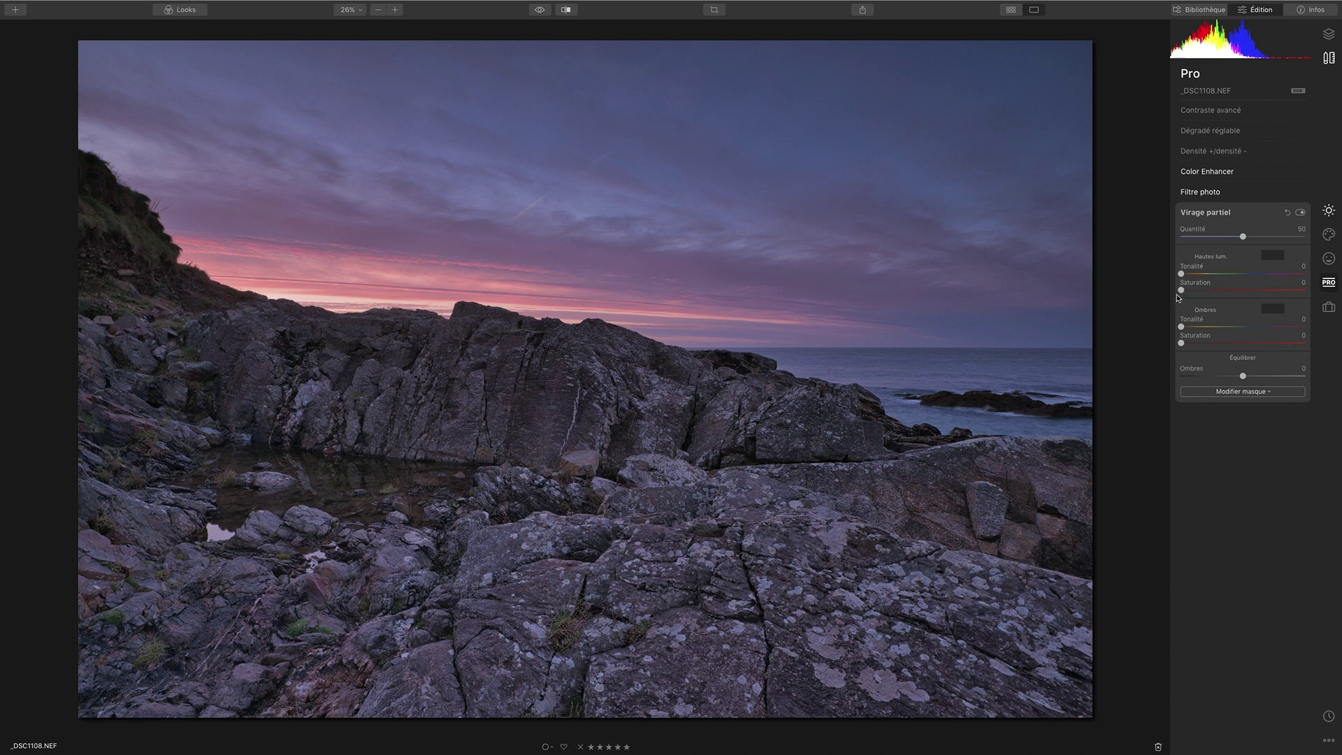
pyautogui.moveTo(1182, 291); pyautogui.dragTo(1237, 294)
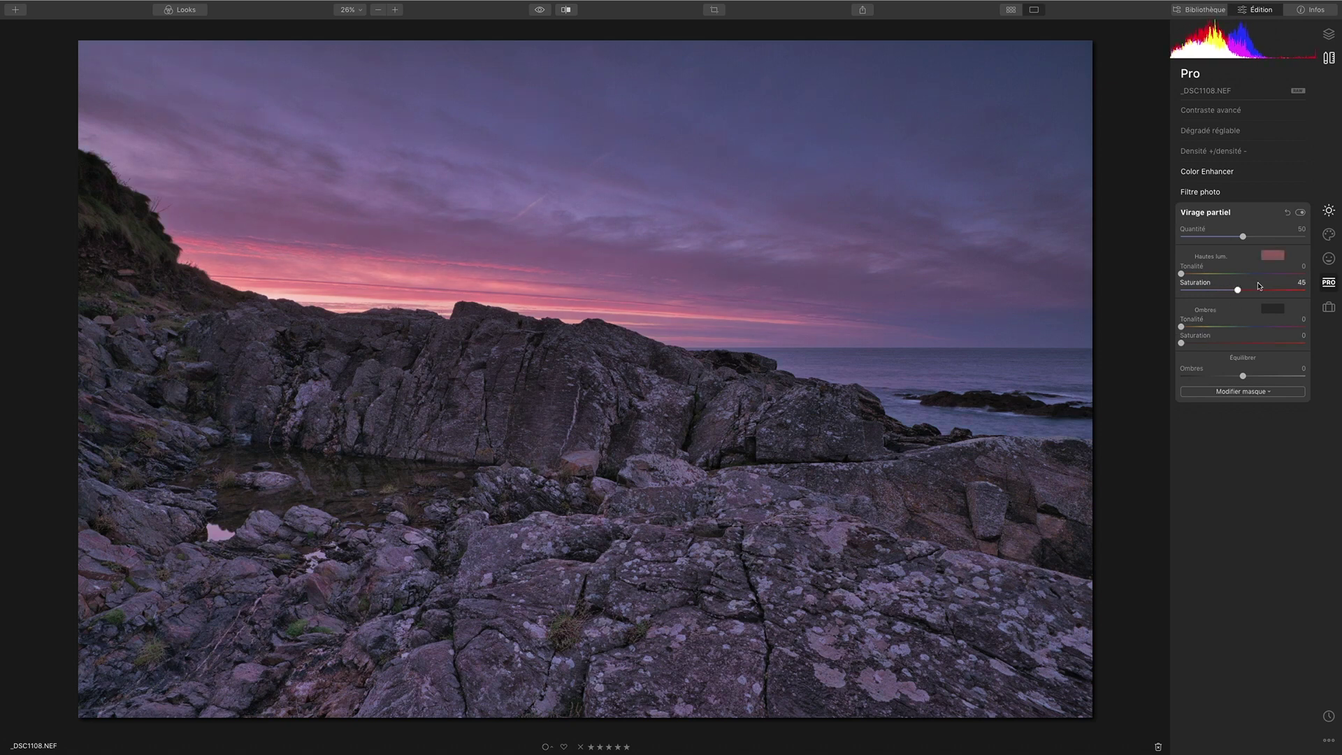
pyautogui.moveTo(1184, 275); pyautogui.dragTo(1192, 275)
pyautogui.moveTo(1195, 275); pyautogui.dragTo(1253, 278)
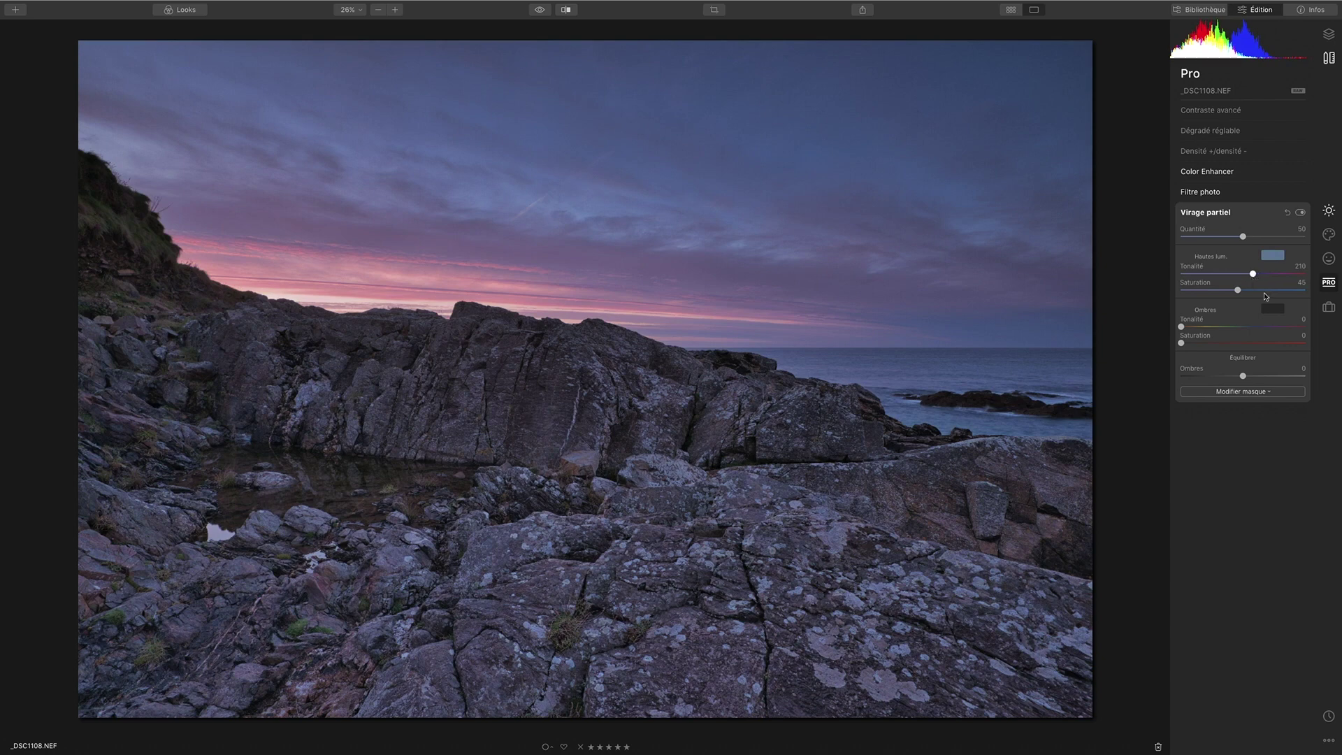
pyautogui.moveTo(1238, 292); pyautogui.dragTo(1276, 291)
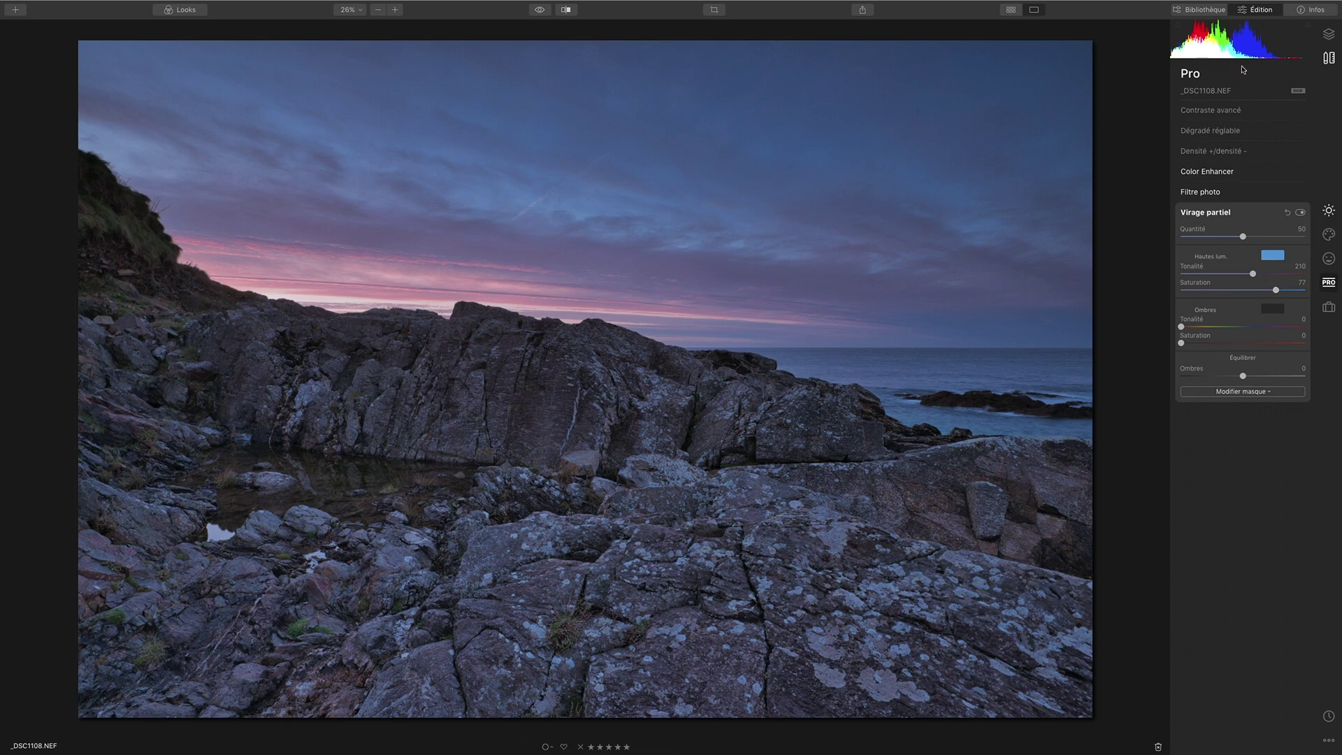
pyautogui.moveTo(1276, 295)
pyautogui.mouseDown()
pyautogui.moveTo(1219, 292)
pyautogui.moveTo(1279, 293)
pyautogui.moveTo(1227, 292)
pyautogui.moveTo(1266, 301)
pyautogui.mouseUp()
pyautogui.moveTo(1264, 293)
pyautogui.mouseDown()
pyautogui.moveTo(1280, 294)
pyautogui.moveTo(1230, 294)
pyautogui.moveTo(1267, 293)
pyautogui.mouseUp()
pyautogui.moveTo(1268, 290); pyautogui.dragTo(1269, 291)
# Tint the shadows red with Saturation at 66, set the Virage partiel Quantité to 21 and the Équilibrer balance to 100.
pyautogui.moveTo(1183, 345); pyautogui.dragTo(1263, 341)
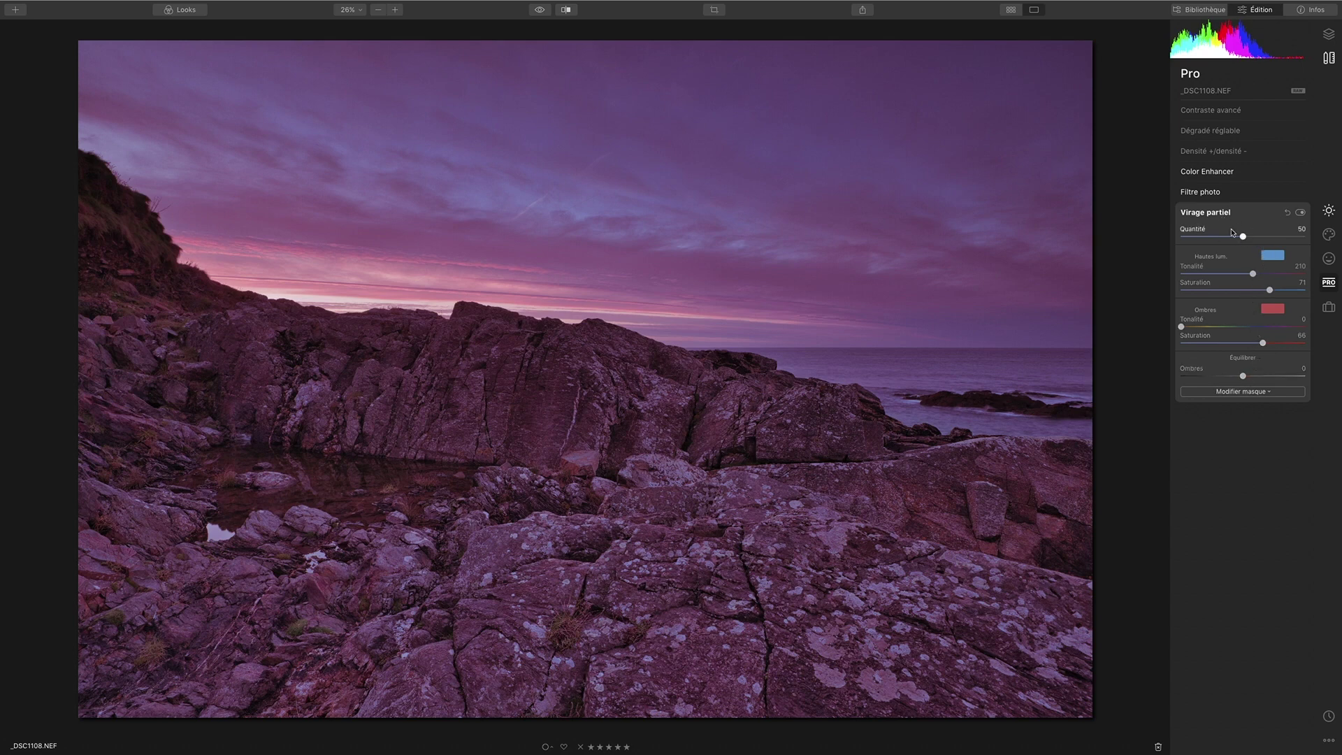
pyautogui.moveTo(1243, 237); pyautogui.dragTo(1211, 238)
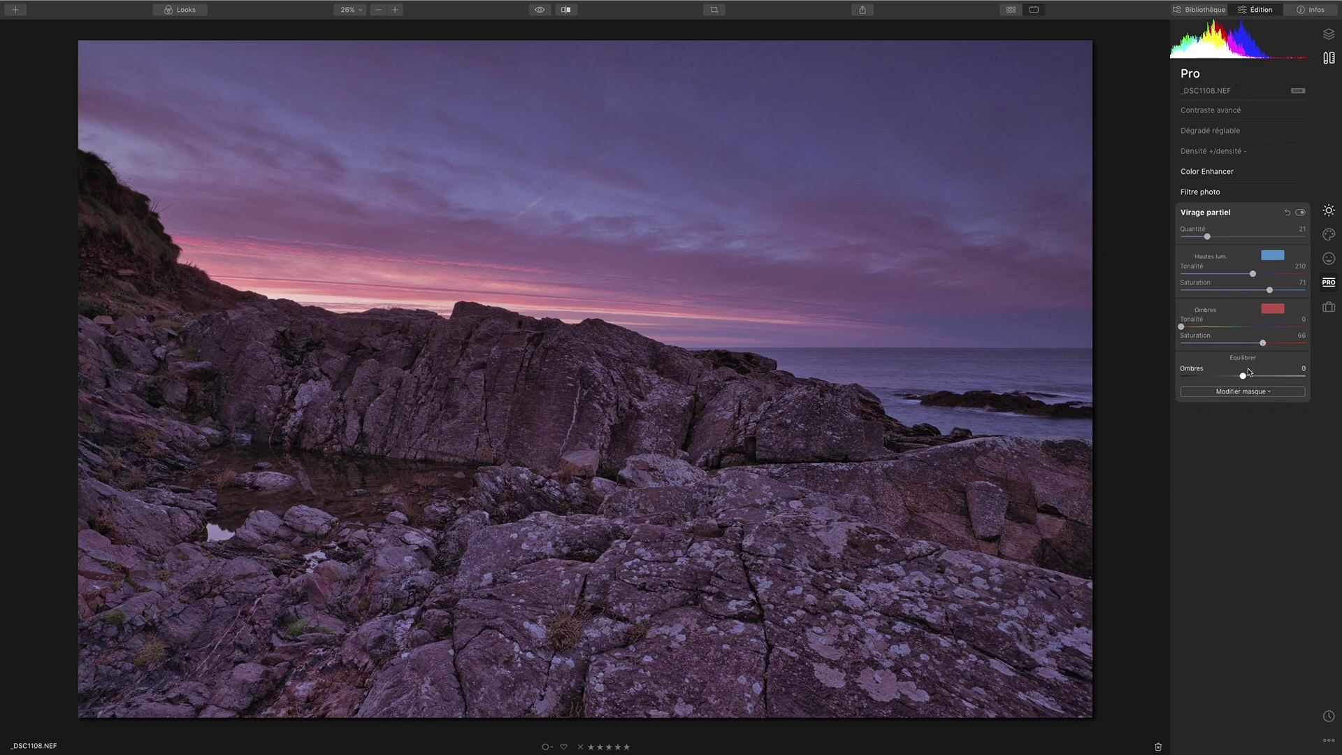
pyautogui.moveTo(1243, 377); pyautogui.dragTo(1315, 376)
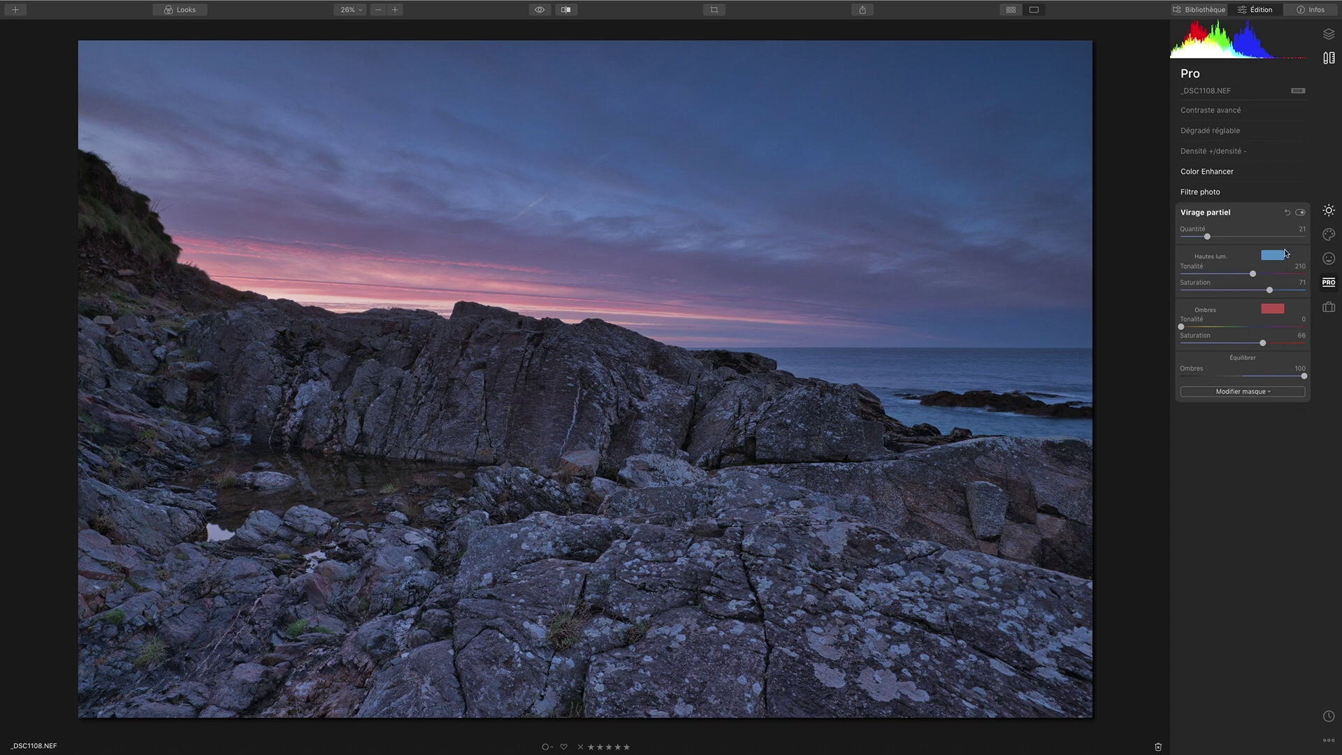
# Return the Équilibrer balance to 0 and set the Saturation of the red shadows in Virage partiel to 46.
pyautogui.moveTo(1304, 376); pyautogui.dragTo(1221, 377)
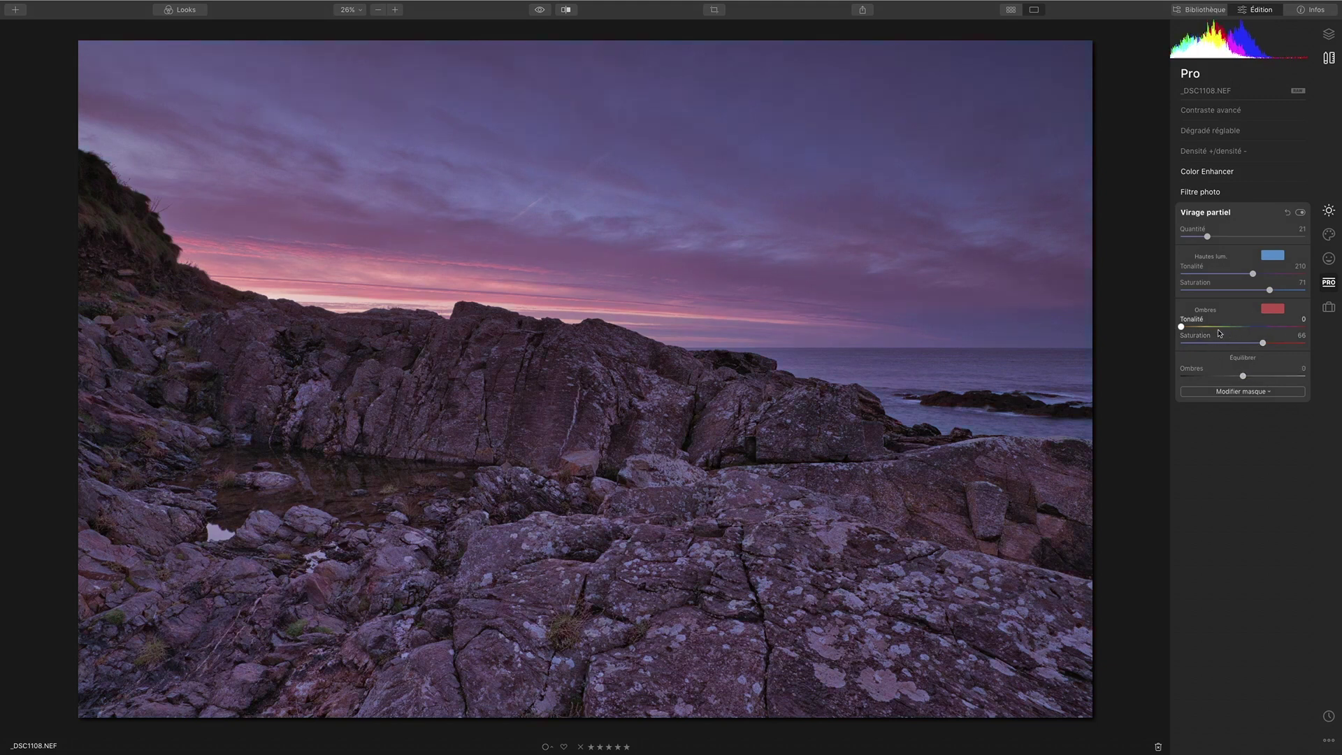
pyautogui.moveTo(1181, 327); pyautogui.dragTo(1276, 324)
pyautogui.moveTo(1264, 345); pyautogui.dragTo(1208, 343)
pyautogui.moveTo(1288, 327); pyautogui.dragTo(1283, 327)
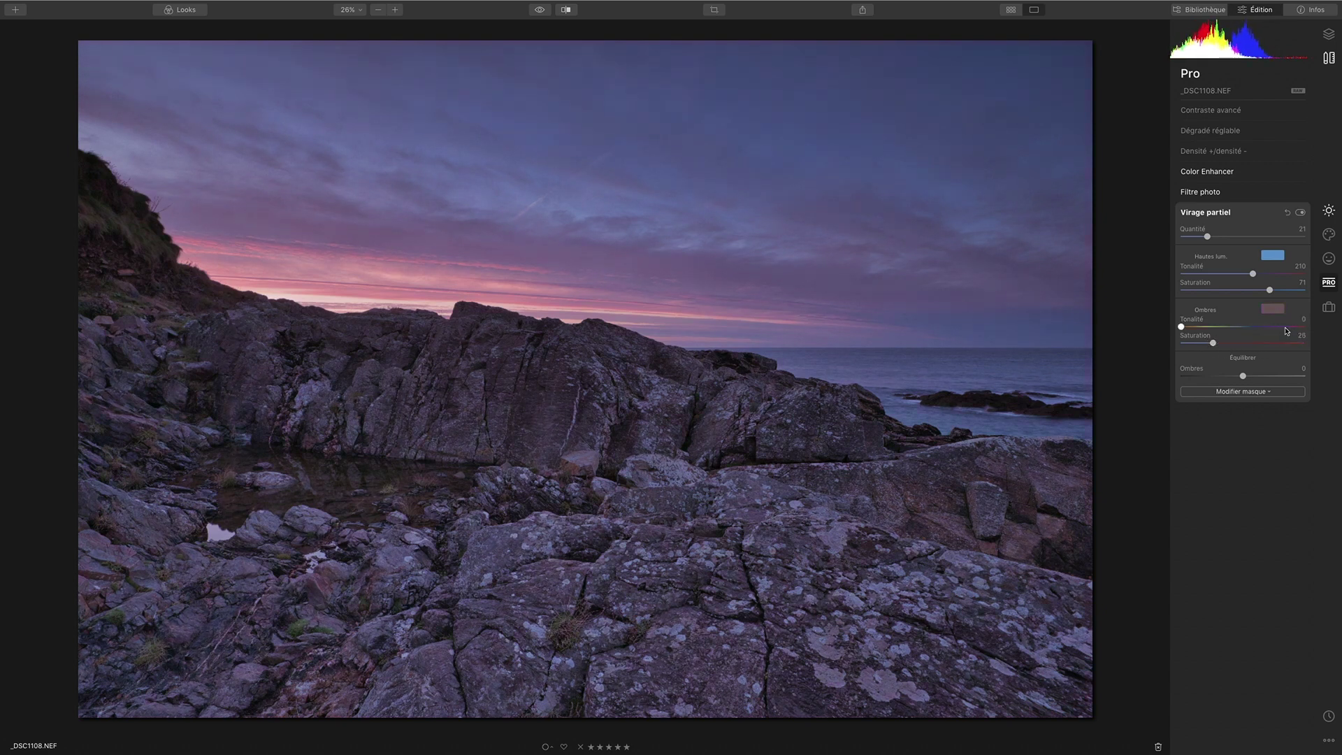
pyautogui.moveTo(1283, 326); pyautogui.dragTo(1238, 343)
# Tint the highlights red at Tonalité 1, Saturation 47 and the shadows turquoise at Tonalité 182, Saturation 78, and compare Virage partiel on and off.
pyautogui.moveTo(1270, 291); pyautogui.dragTo(1181, 280)
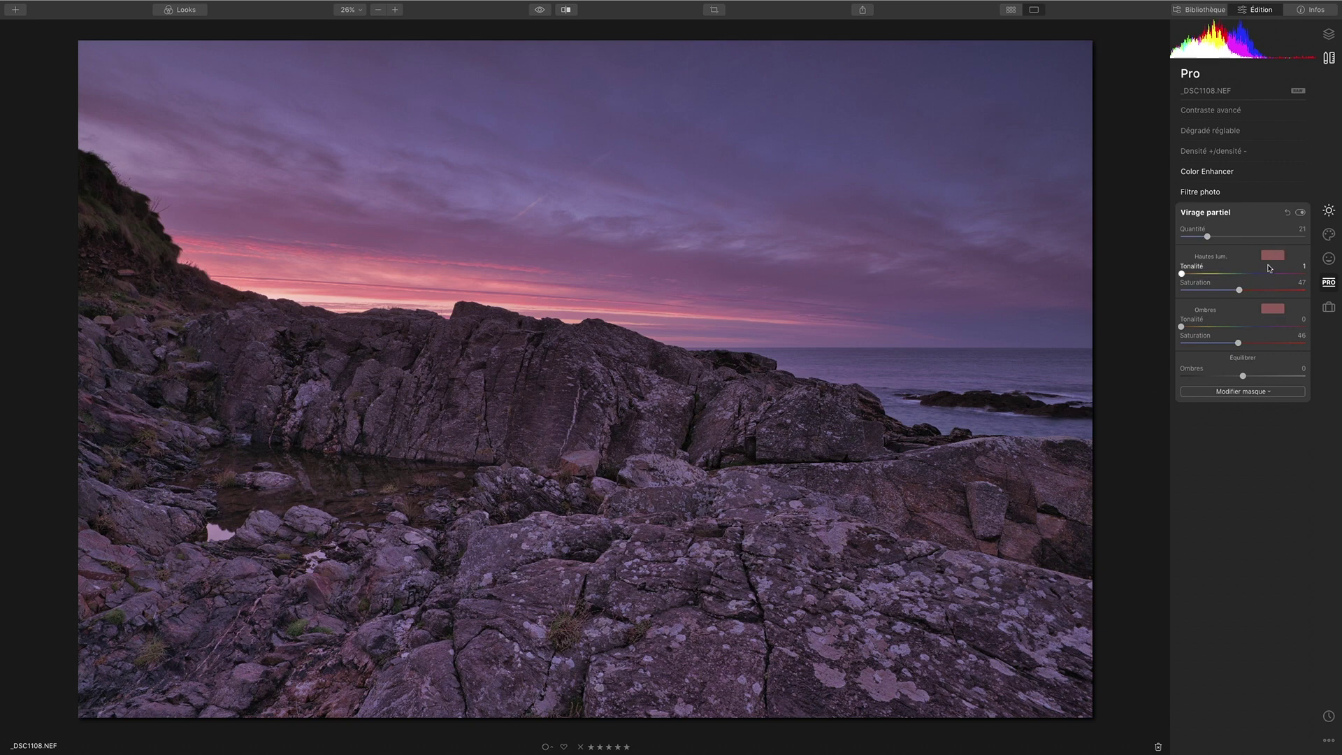
pyautogui.moveTo(1180, 328); pyautogui.dragTo(1284, 341)
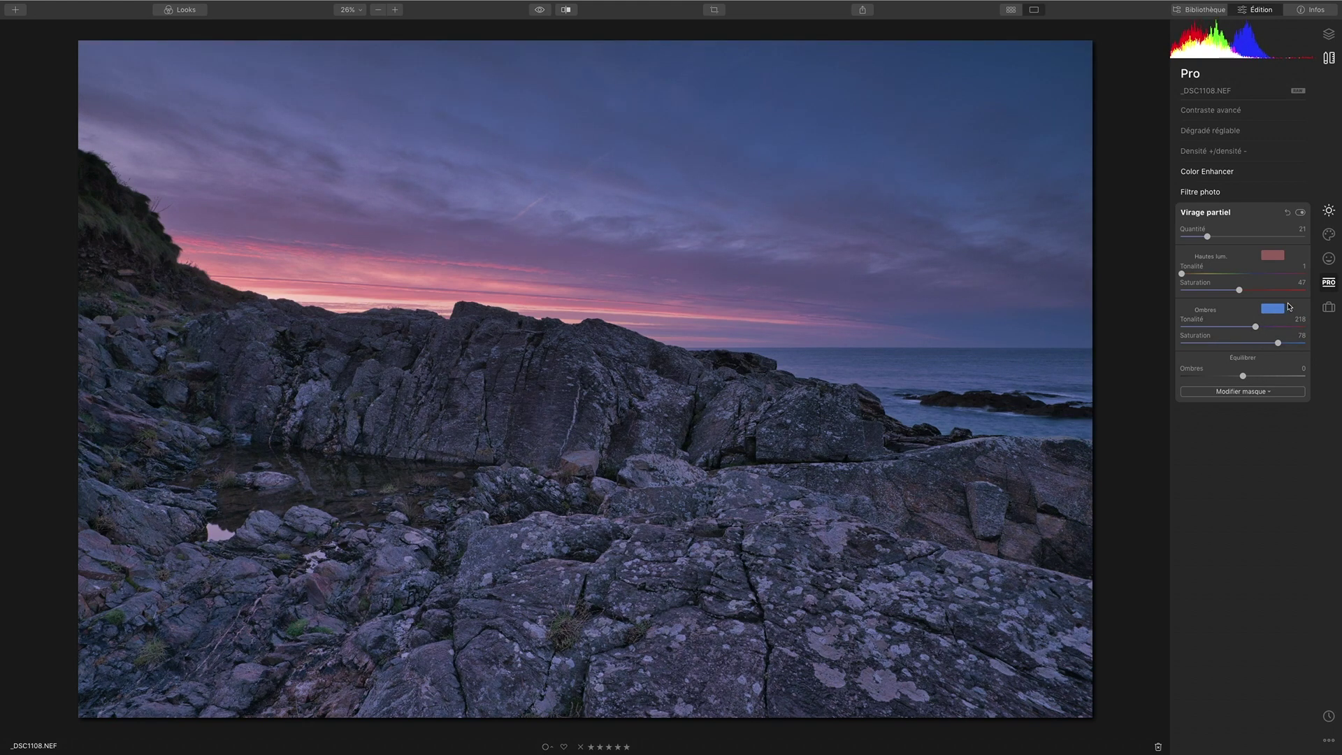
pyautogui.moveTo(1256, 328); pyautogui.dragTo(1241, 329)
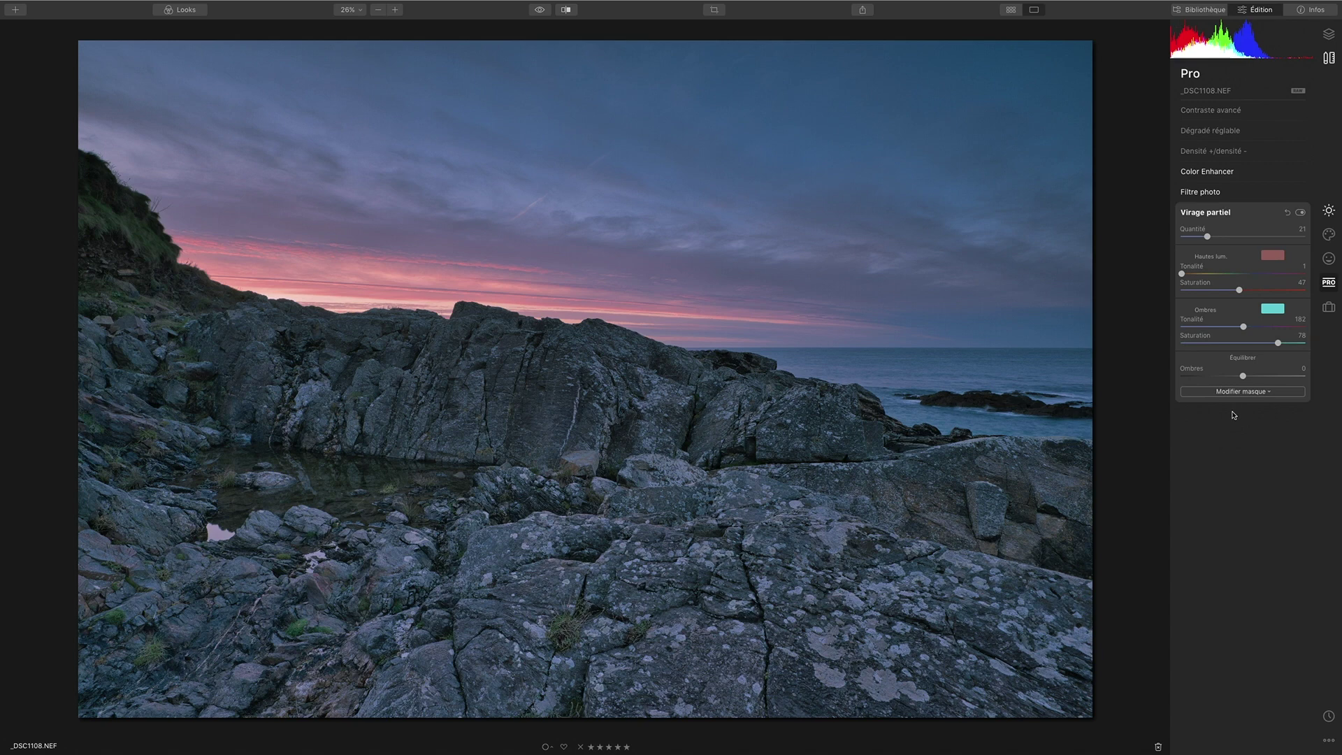
pyautogui.click(1300, 213)
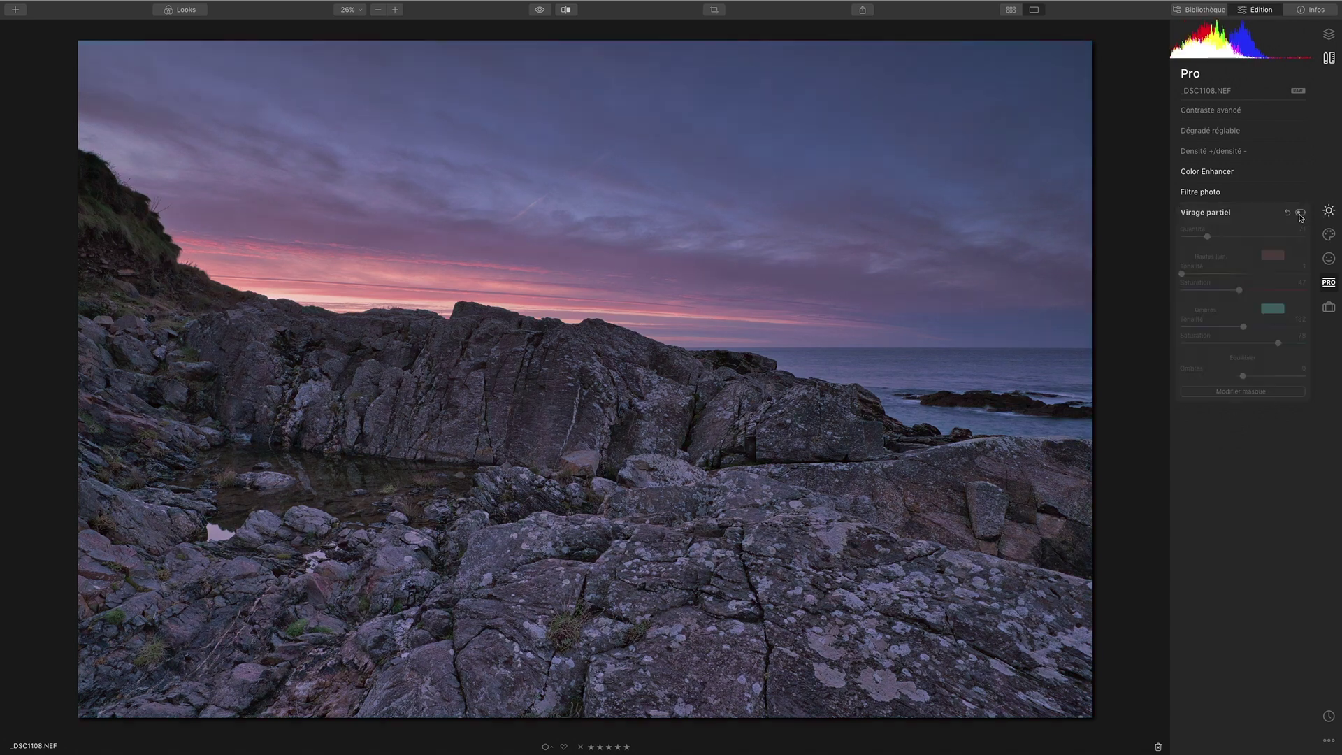
pyautogui.click(1300, 213)
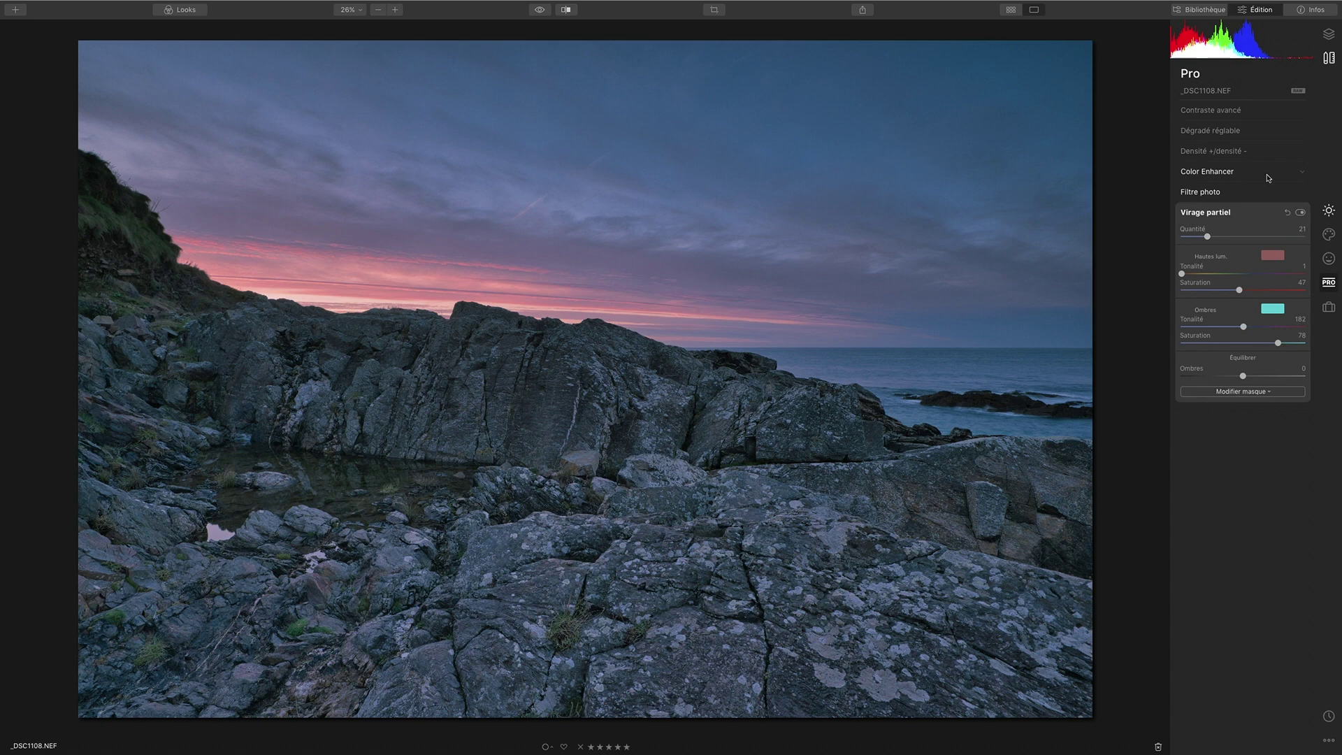
# Reset Virage partiel, Filtre photo and Color Enhancer to their default settings.
pyautogui.click(1287, 212)
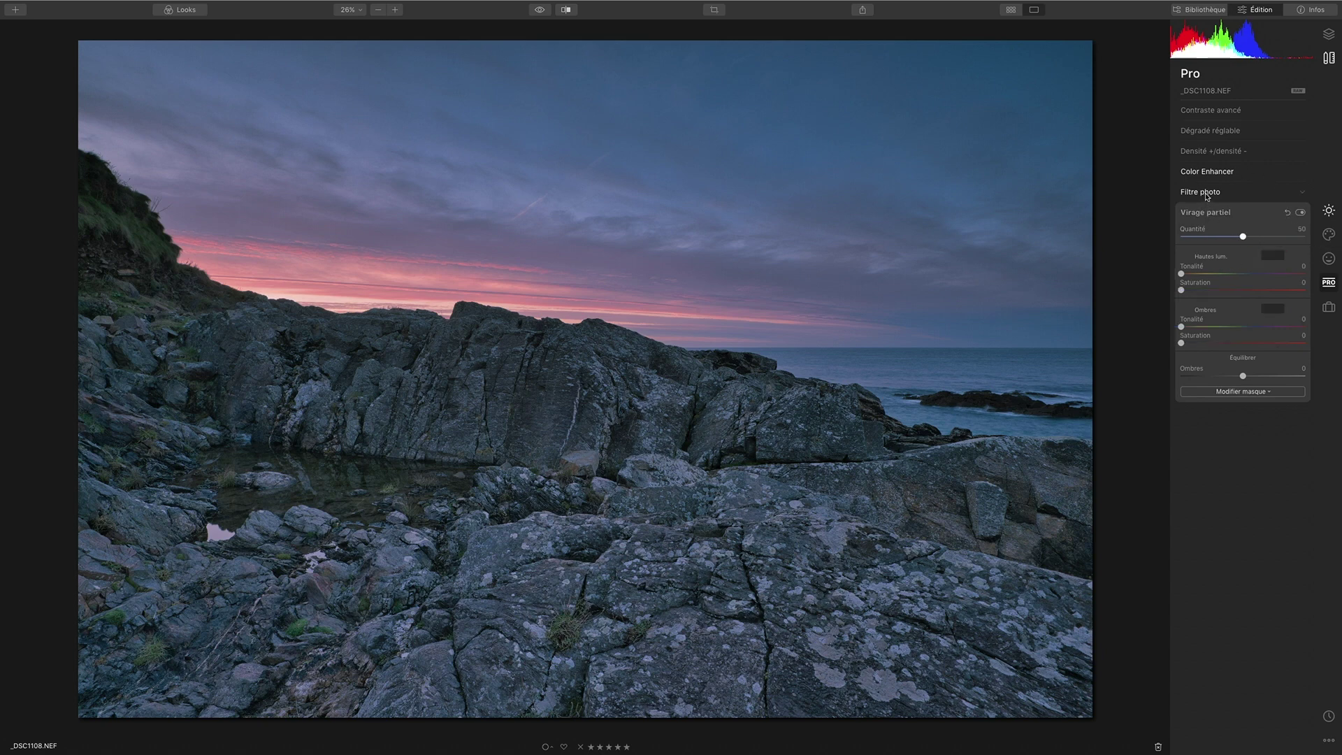
pyautogui.click(1206, 193)
pyautogui.click(1287, 193)
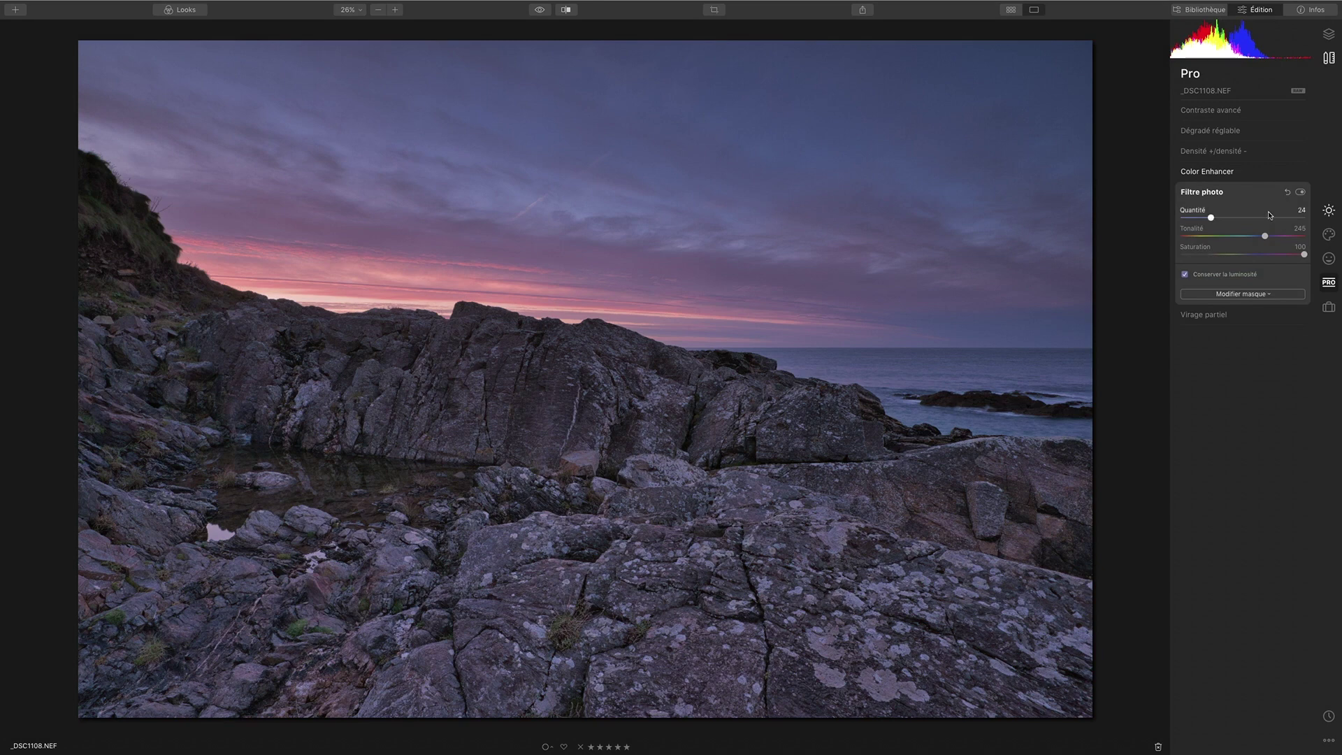
pyautogui.click(1211, 175)
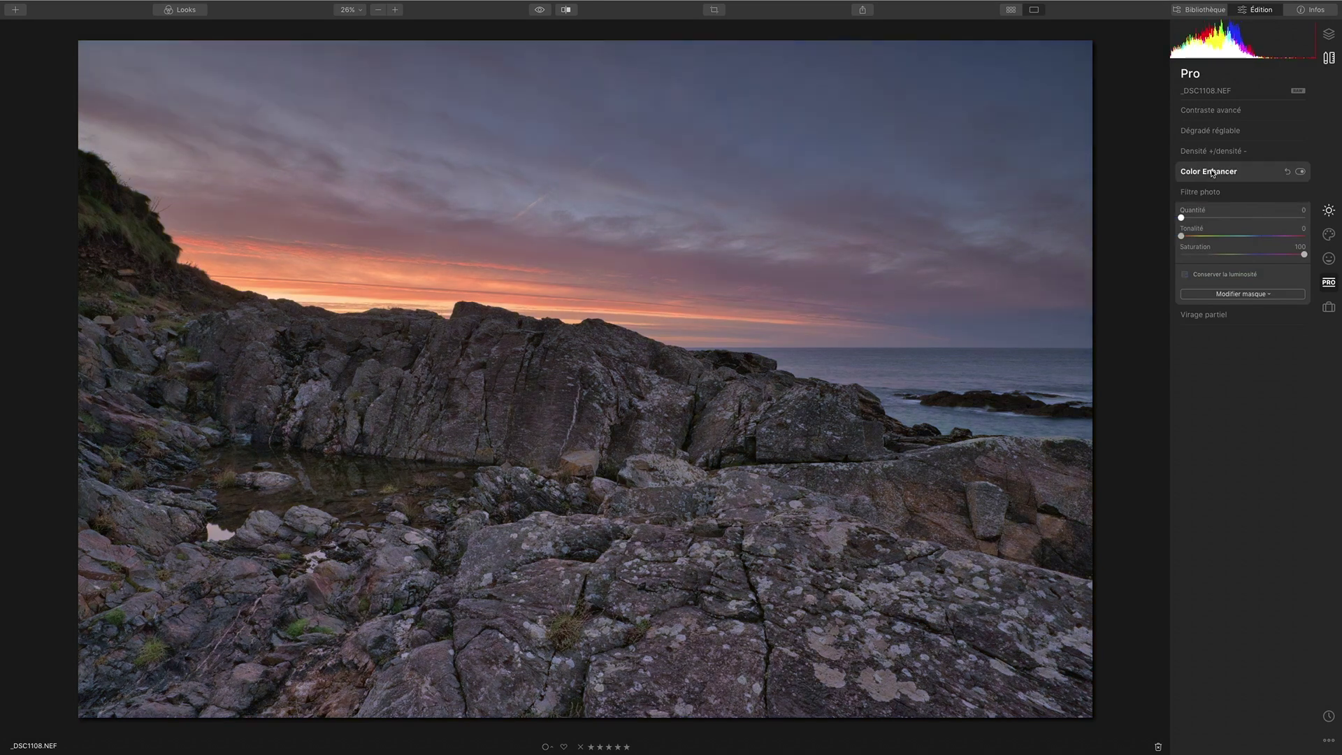
pyautogui.click(1287, 173)
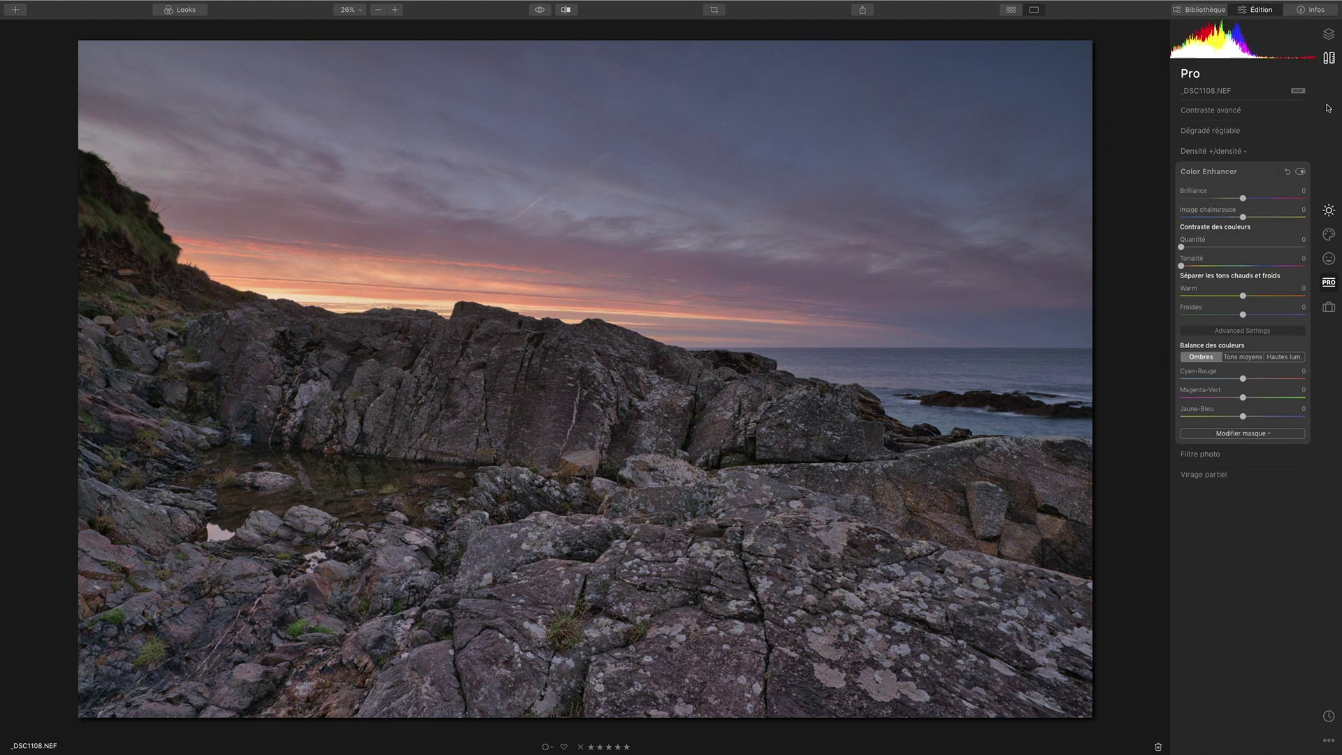
# Shape the Léger tone curve into an S with a fixed middle point, darker shadows and brighter highlights.
pyautogui.click(1328, 210)
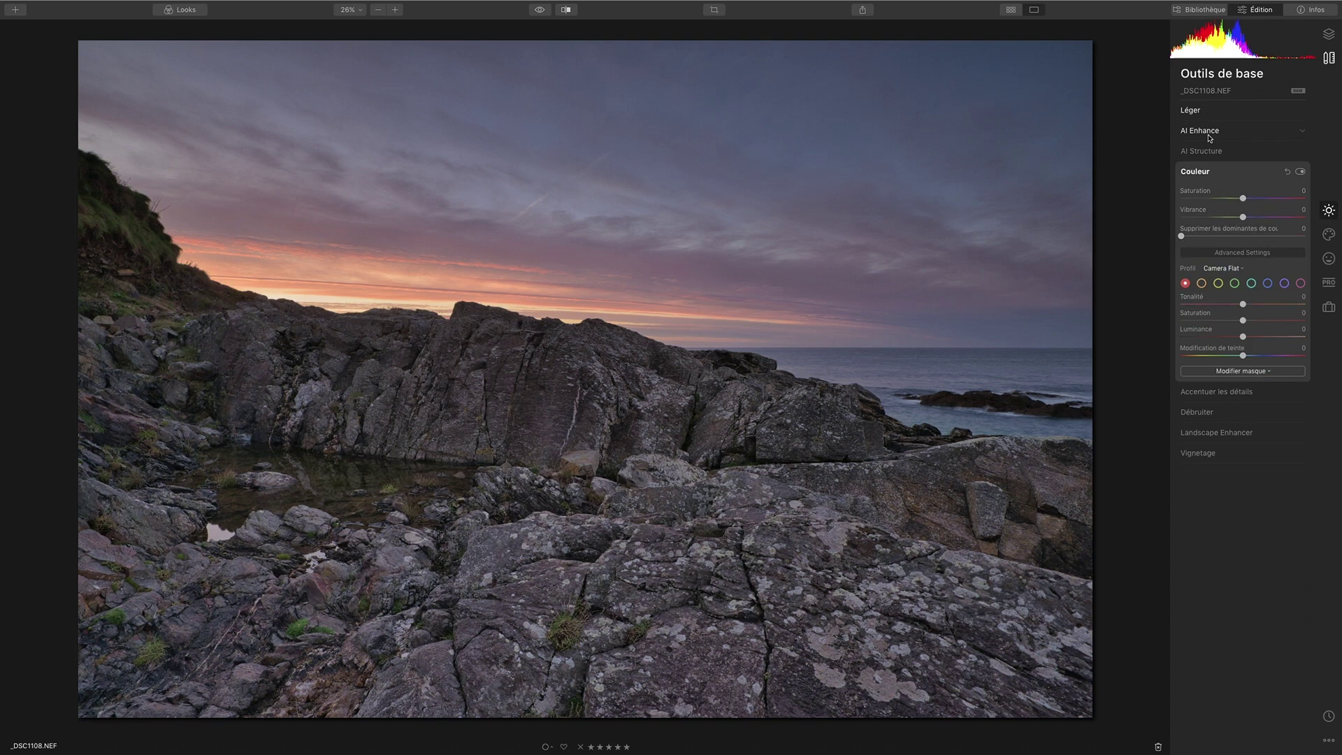
pyautogui.click(1202, 110)
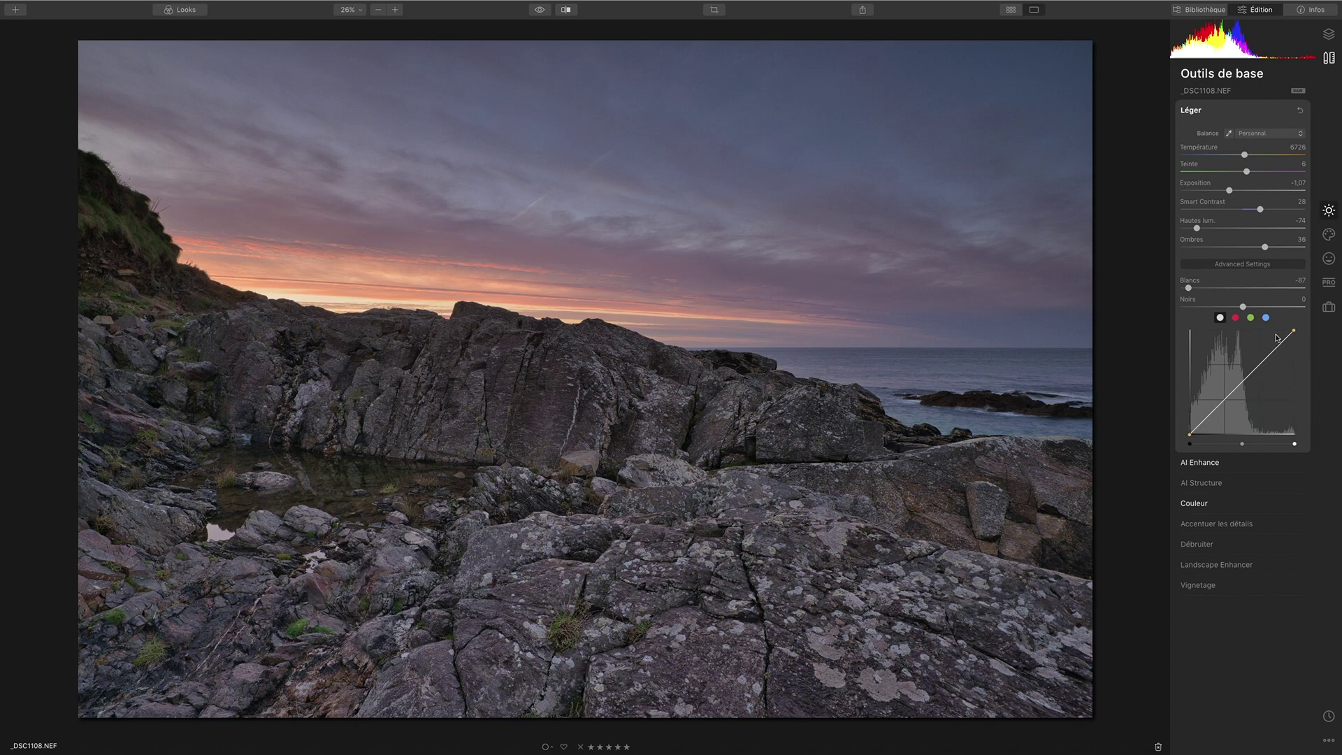
pyautogui.click(1243, 383)
pyautogui.click(1224, 404)
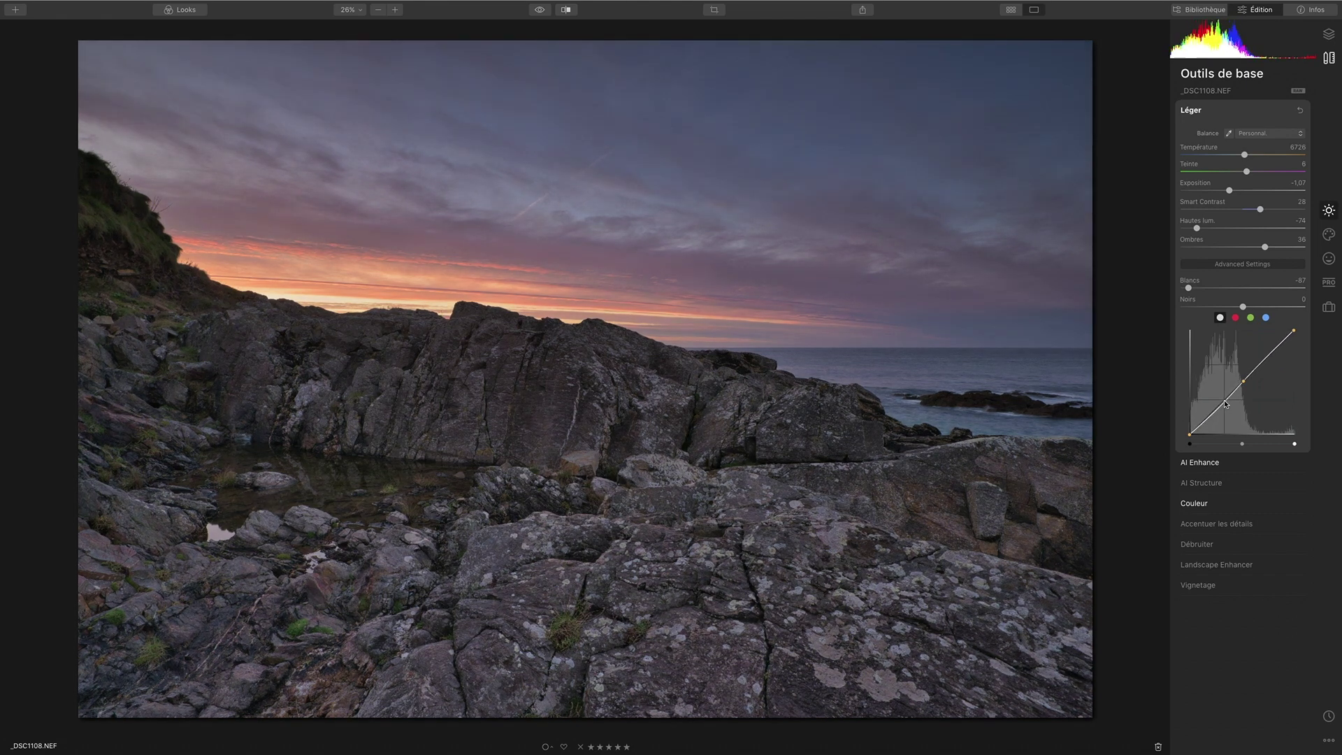
pyautogui.moveTo(1262, 360); pyautogui.dragTo(1263, 357)
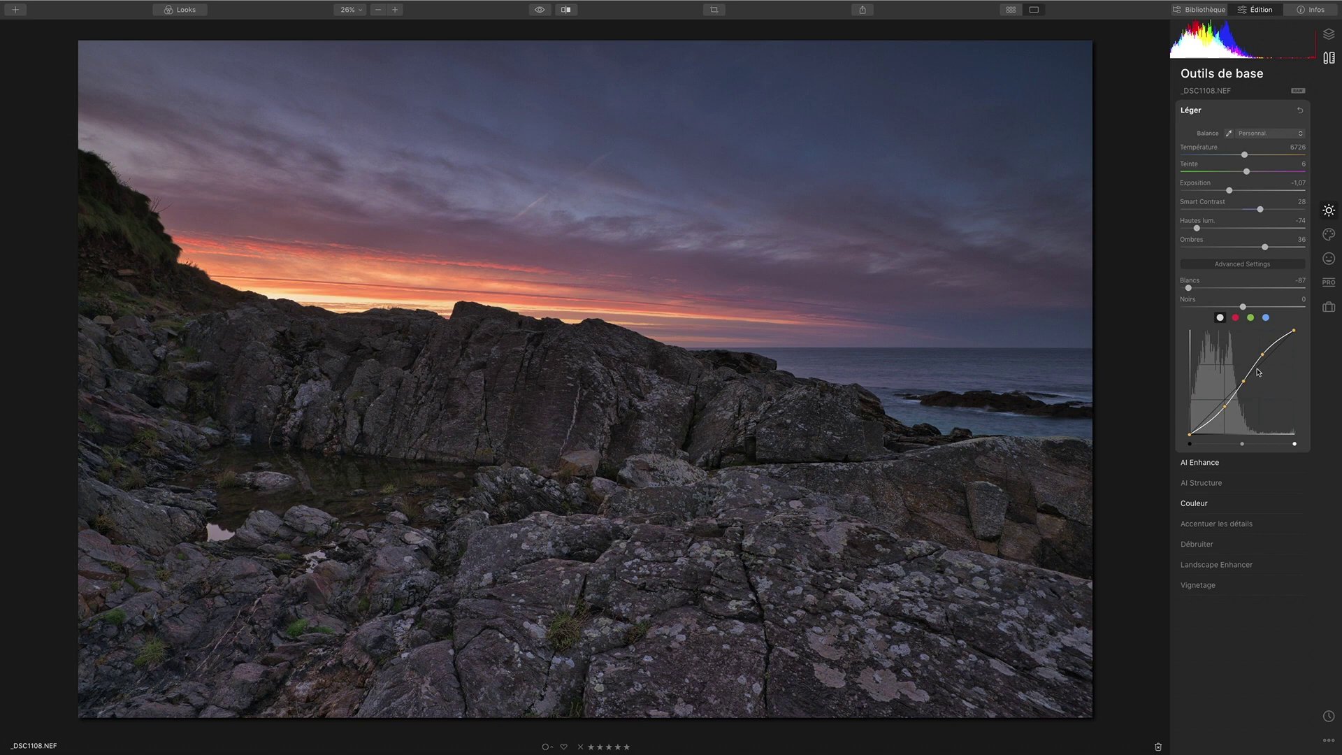
# Try a raised black point and a lowered white point on the tone curve, and restore the straight line.
pyautogui.moveTo(1258, 374); pyautogui.dragTo(1189, 427)
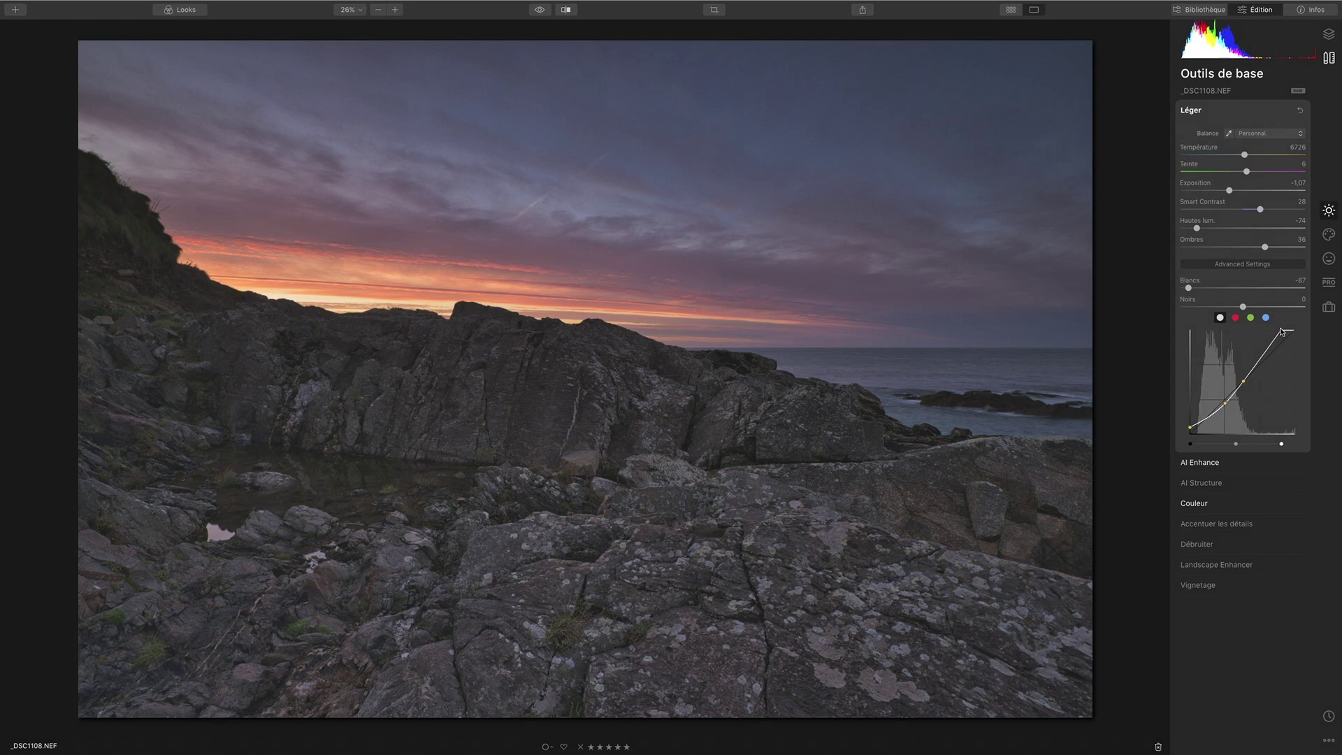
pyautogui.moveTo(1298, 331); pyautogui.dragTo(1302, 343)
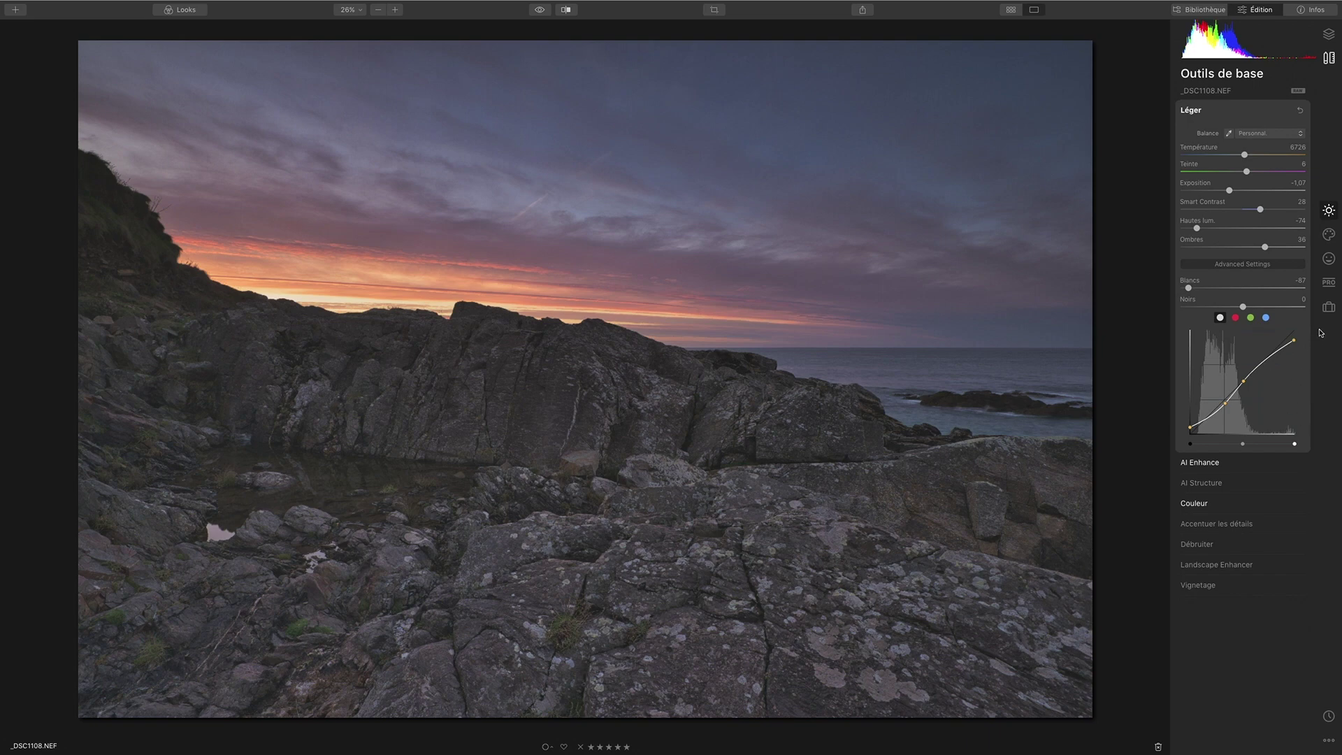
pyautogui.moveTo(1294, 341); pyautogui.dragTo(1294, 331)
pyautogui.doubleClick(1243, 382)
pyautogui.doubleClick(1224, 403)
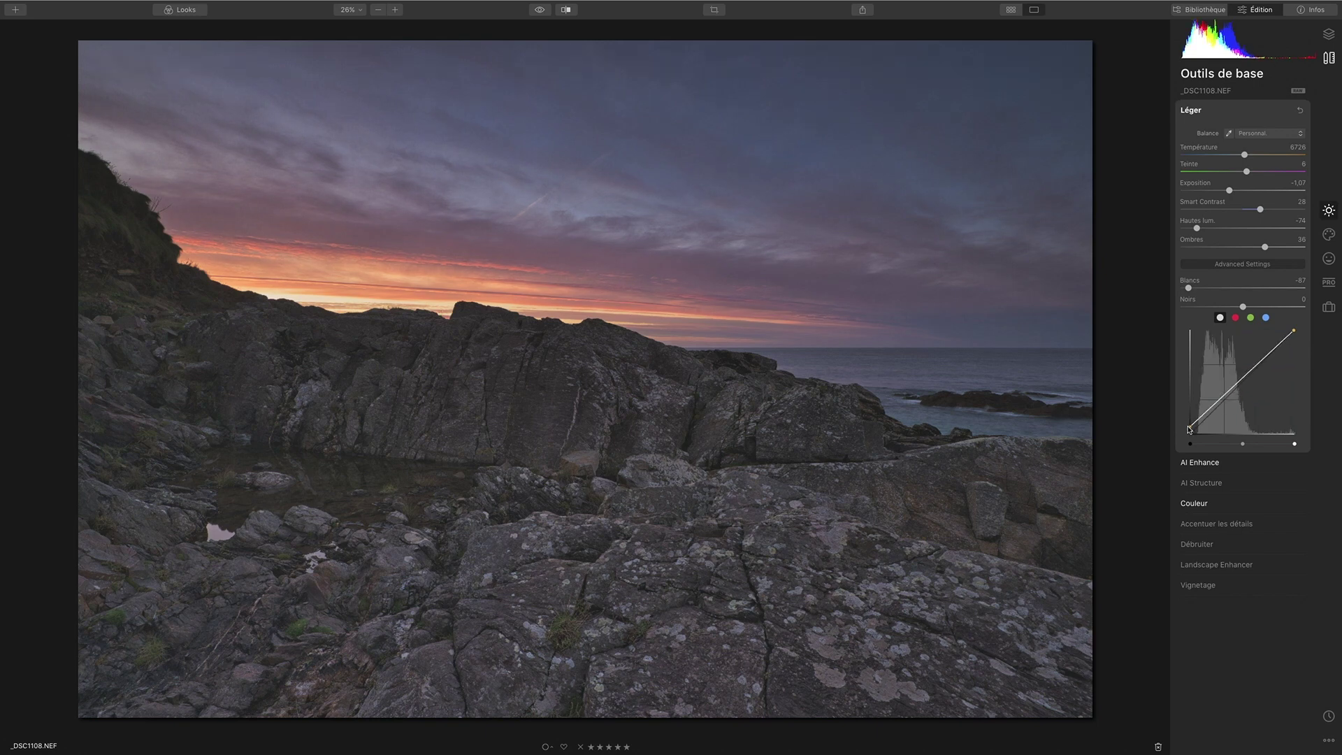
pyautogui.moveTo(1190, 428); pyautogui.dragTo(1189, 434)
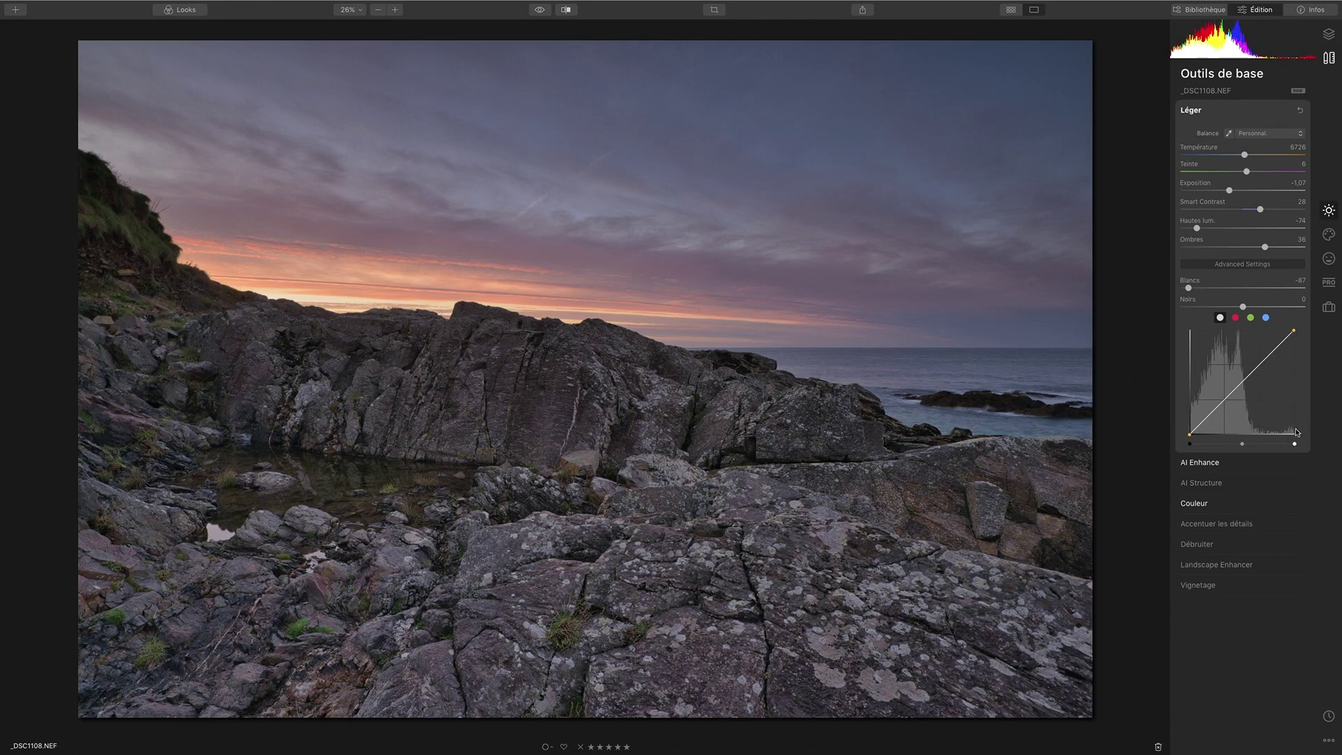
# Try brightening the photo by lifting the curve's shadows strongly and holding back its highlights with a second point.
pyautogui.click(1212, 413)
pyautogui.moveTo(1212, 414); pyautogui.dragTo(1207, 404)
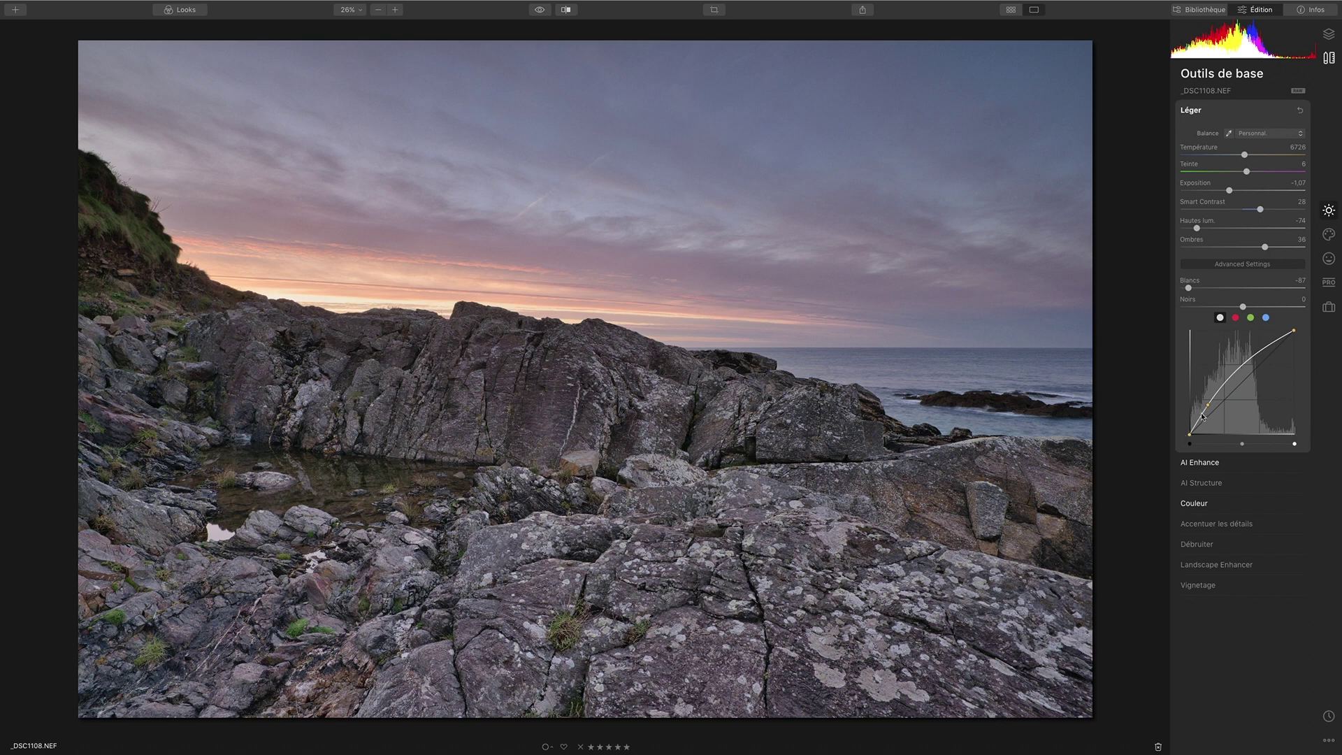
pyautogui.moveTo(1207, 404); pyautogui.dragTo(1207, 394)
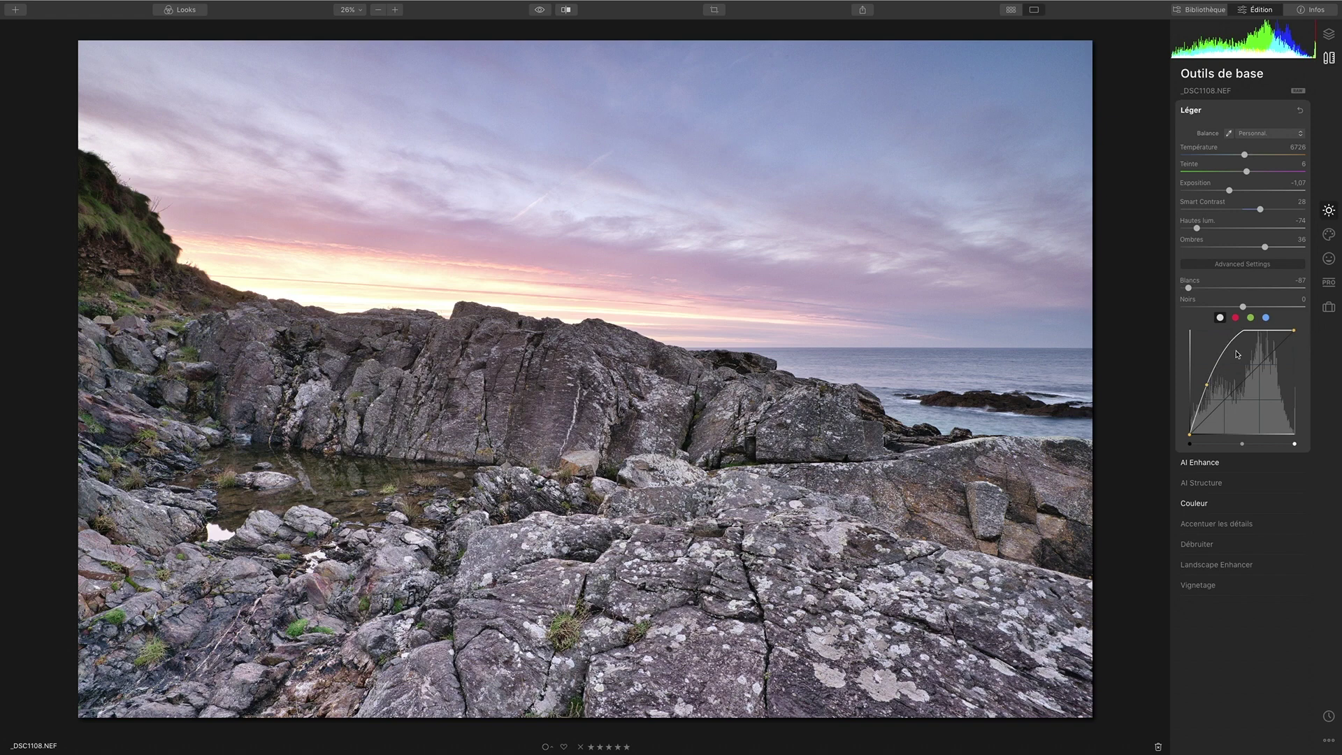
pyautogui.click(1246, 331)
pyautogui.moveTo(1248, 338); pyautogui.dragTo(1250, 345)
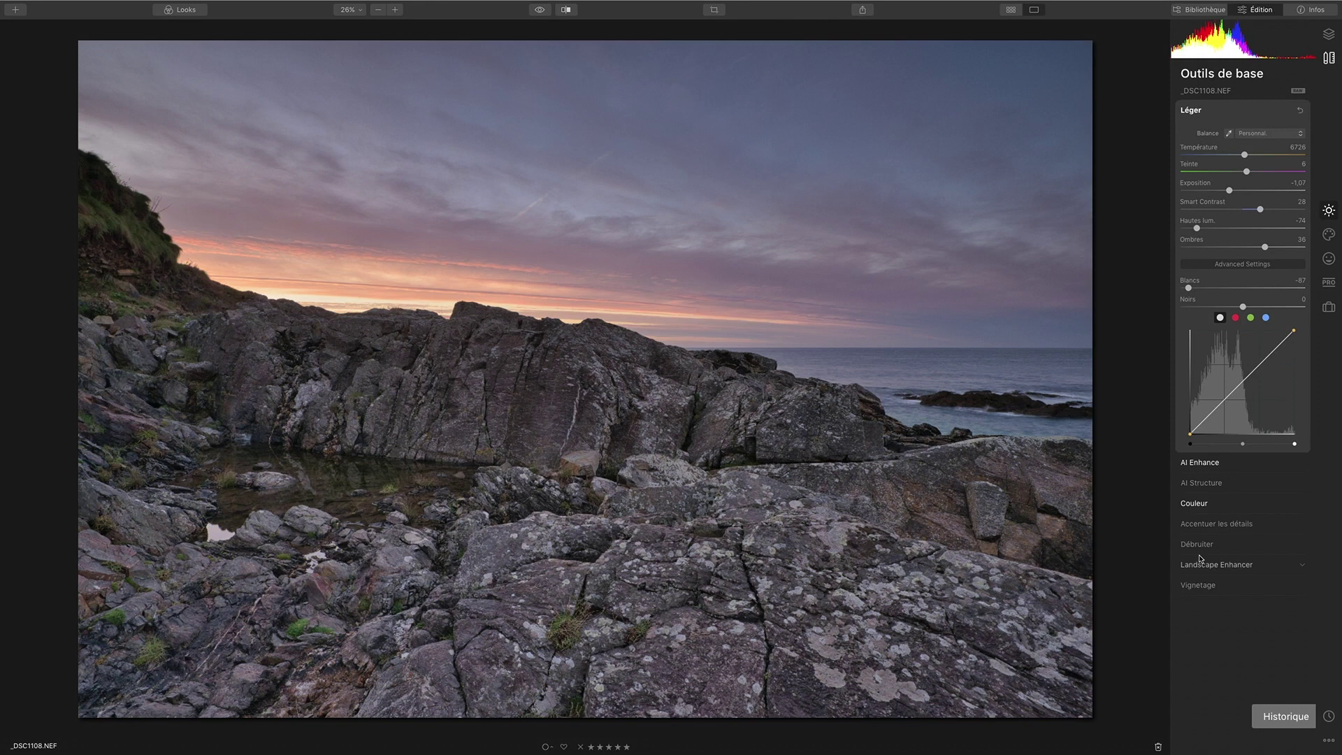
pyautogui.click(1326, 284)
pyautogui.click(1328, 210)
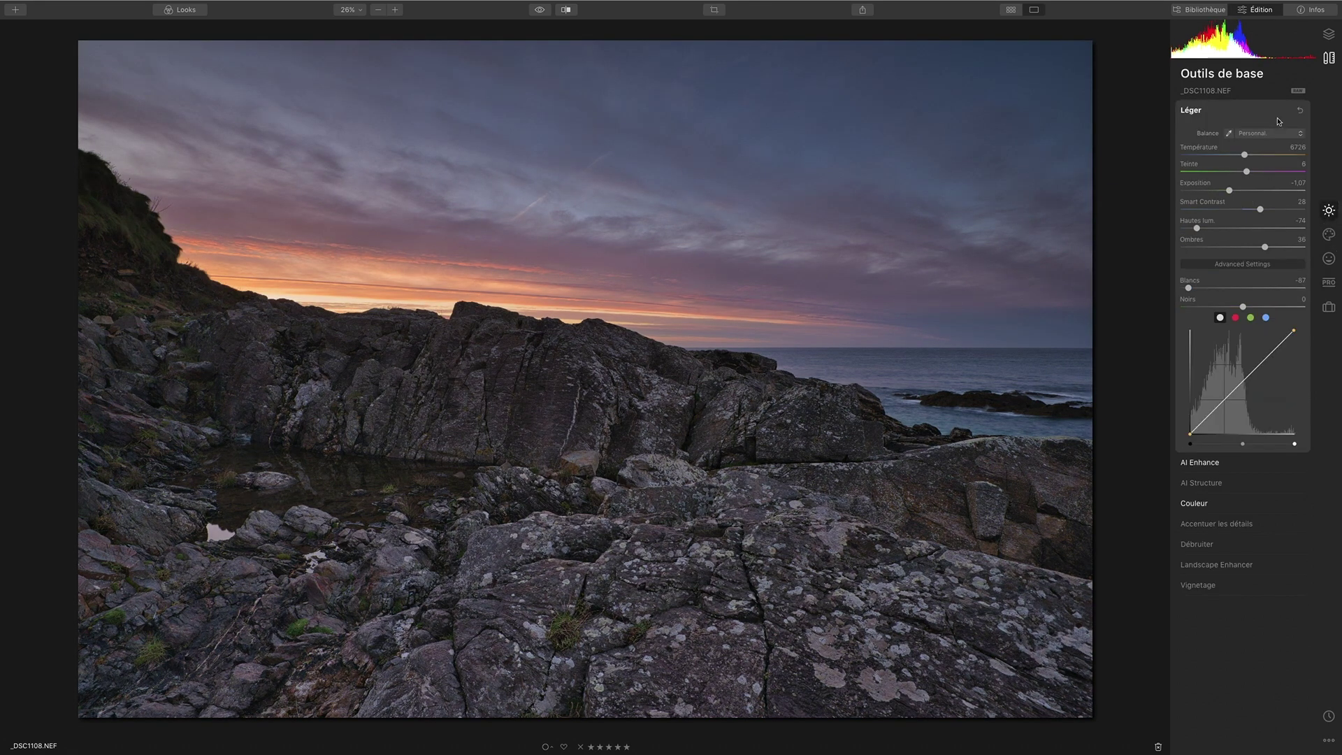
pyautogui.click(1197, 110)
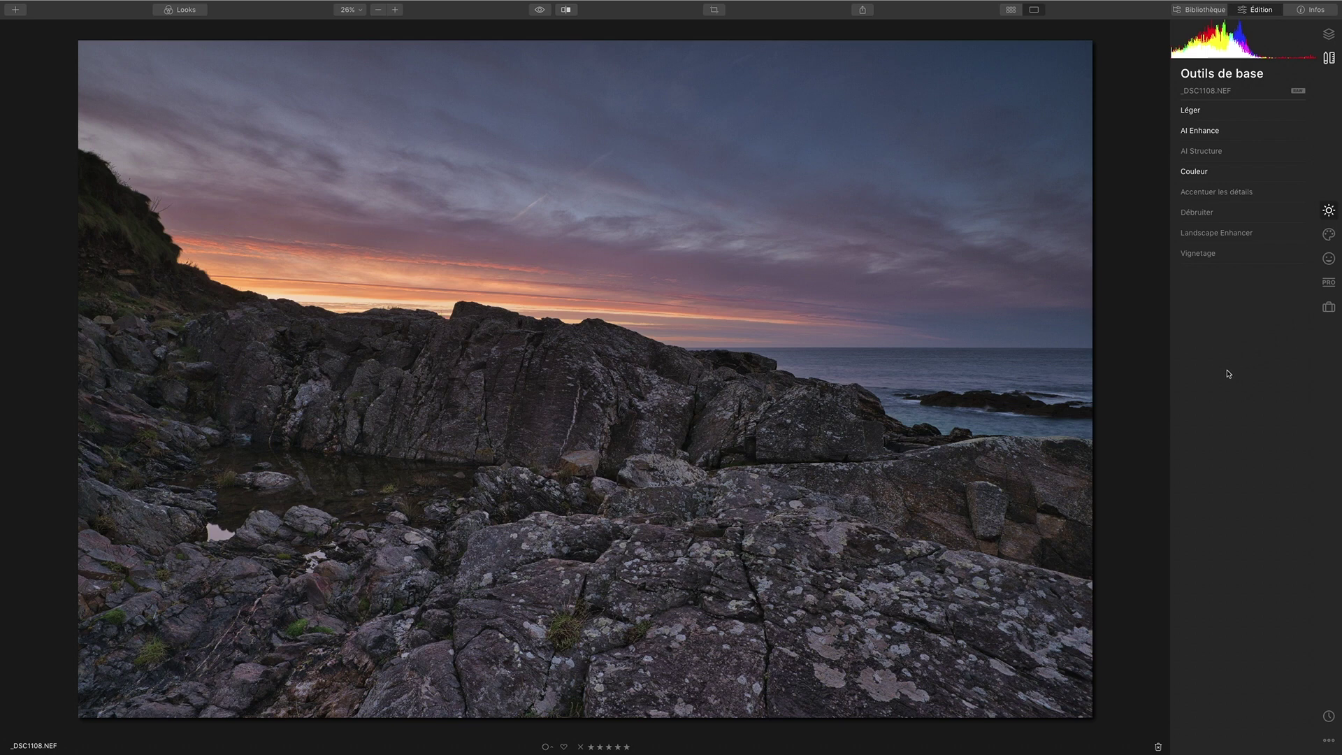
pyautogui.click(1328, 283)
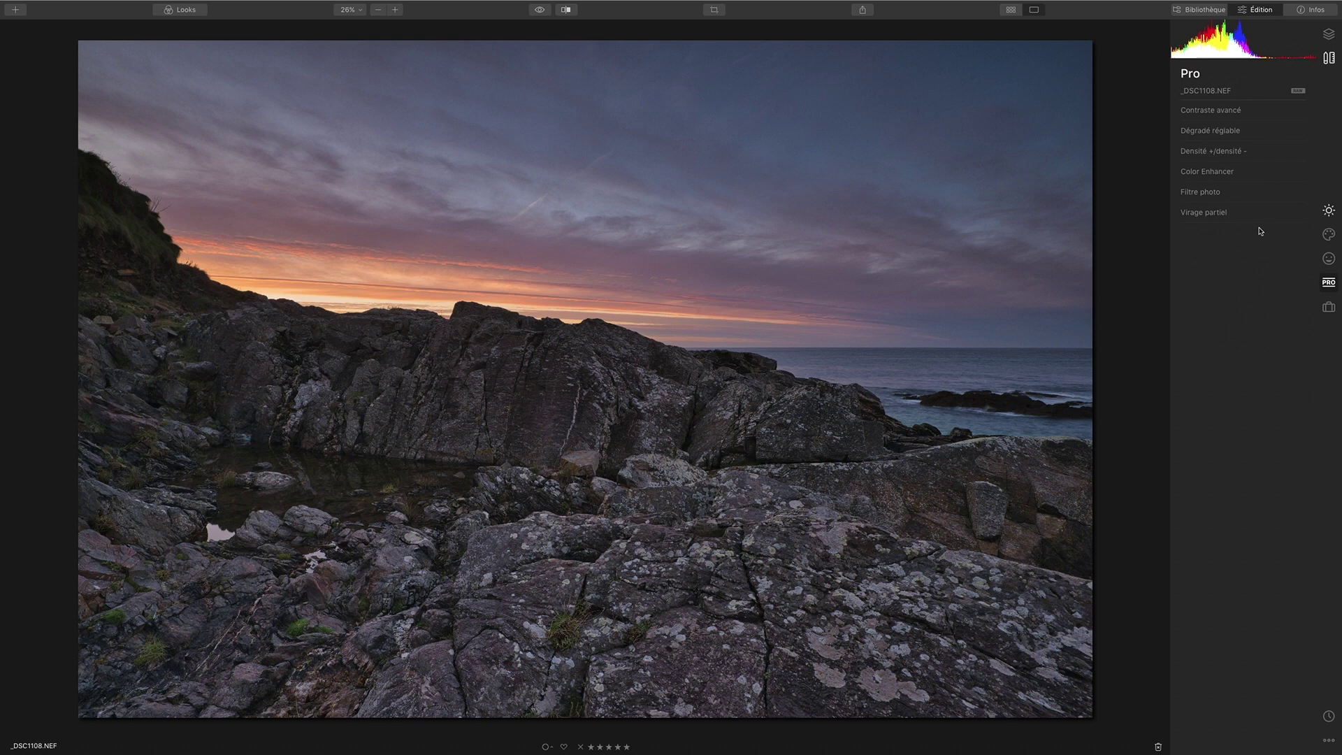
# Add a new adjustment layer above the photo and look through its Créatif and Portrait tools.
pyautogui.click(1328, 33)
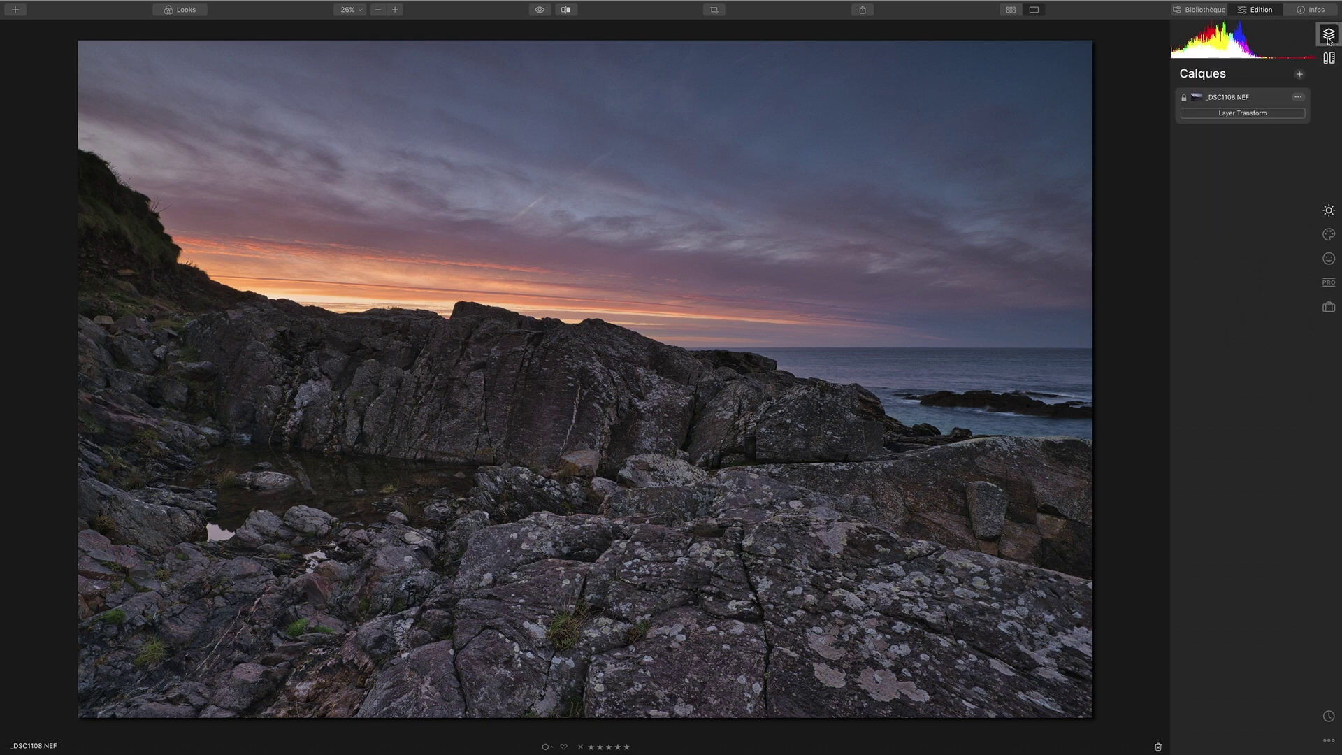
pyautogui.click(1301, 72)
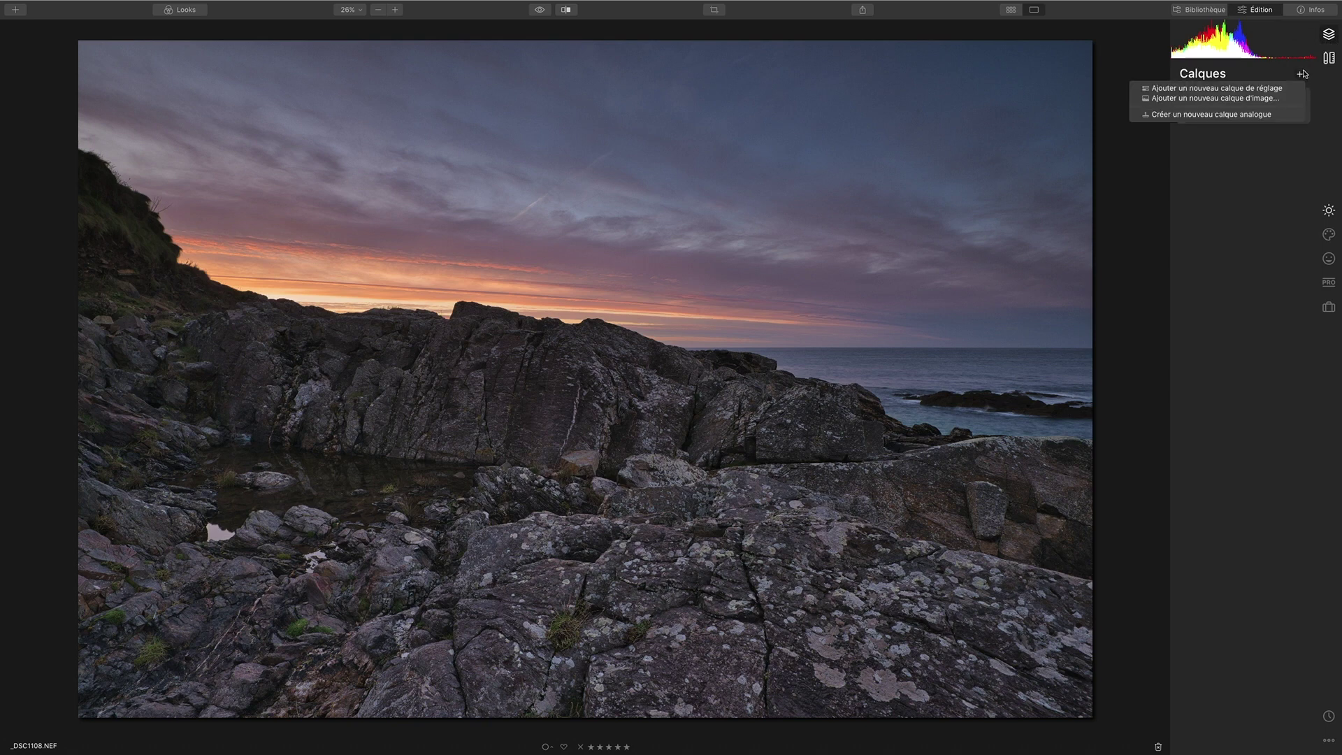
pyautogui.click(1258, 89)
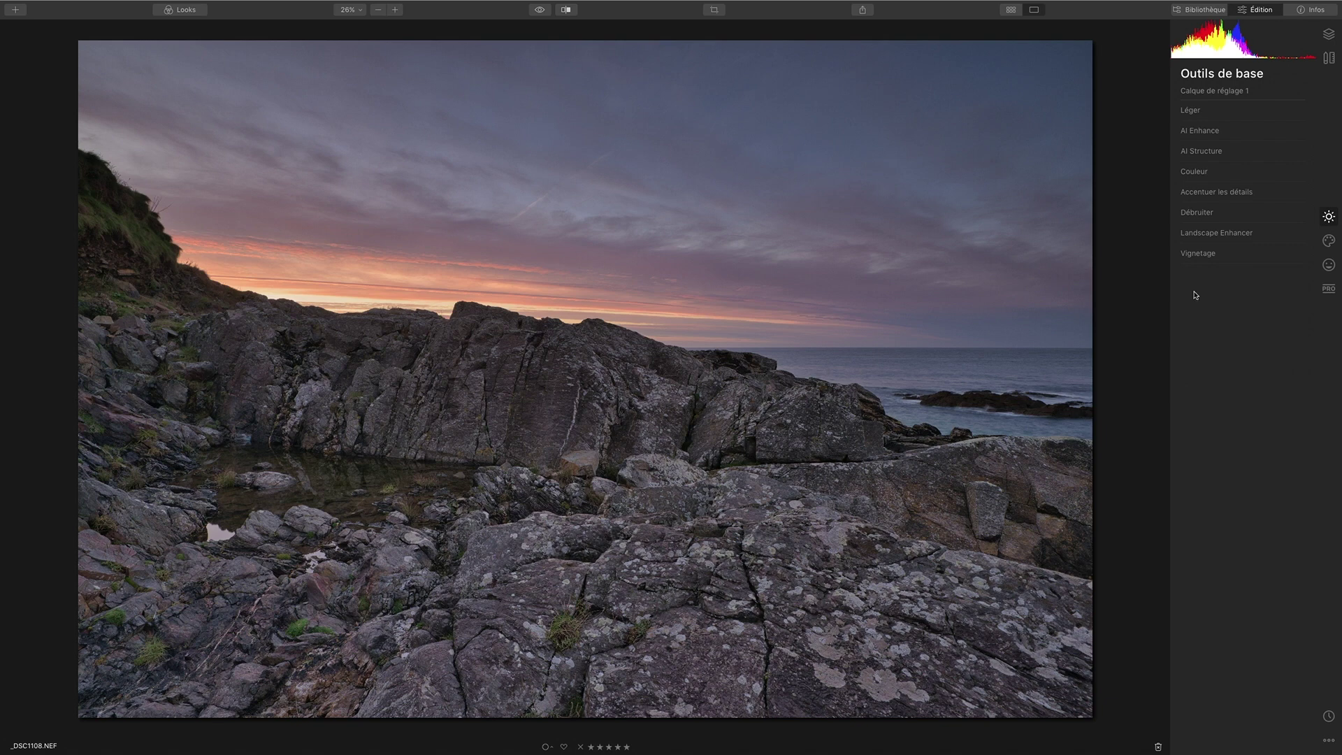
pyautogui.click(1328, 241)
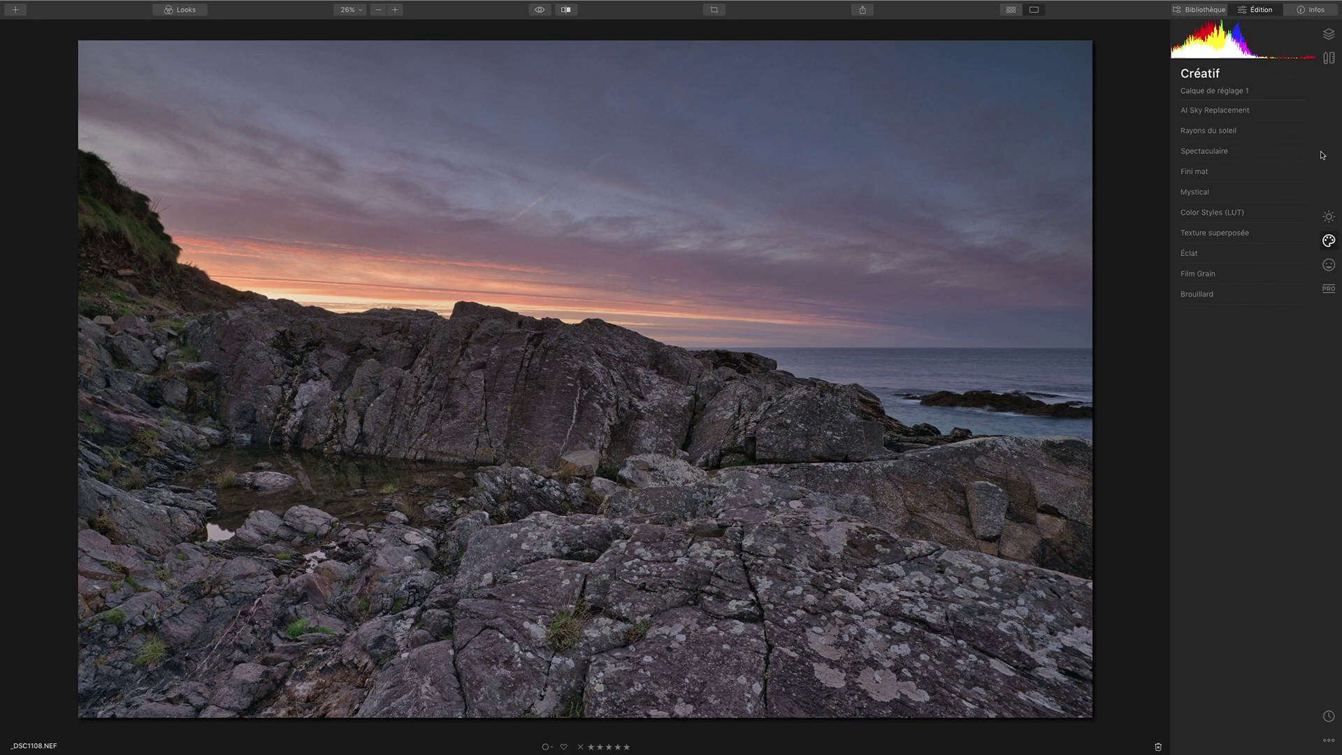
pyautogui.click(1336, 271)
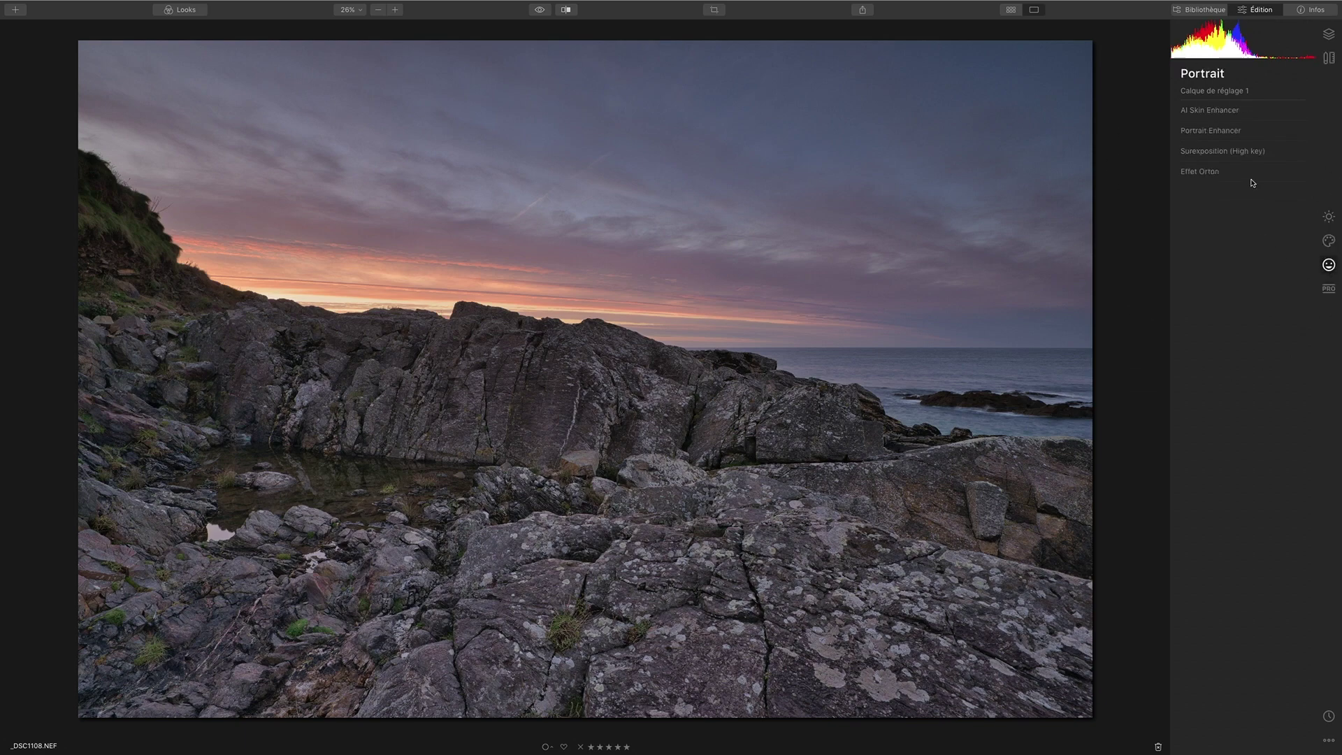